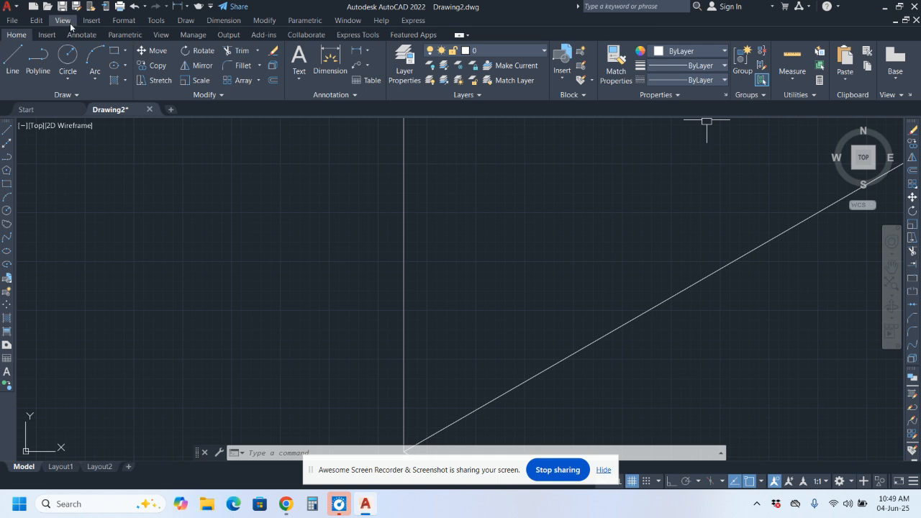
Hide the menu bar and turn it back on
{"action": "right_click", "coordinate": [454, 22]}
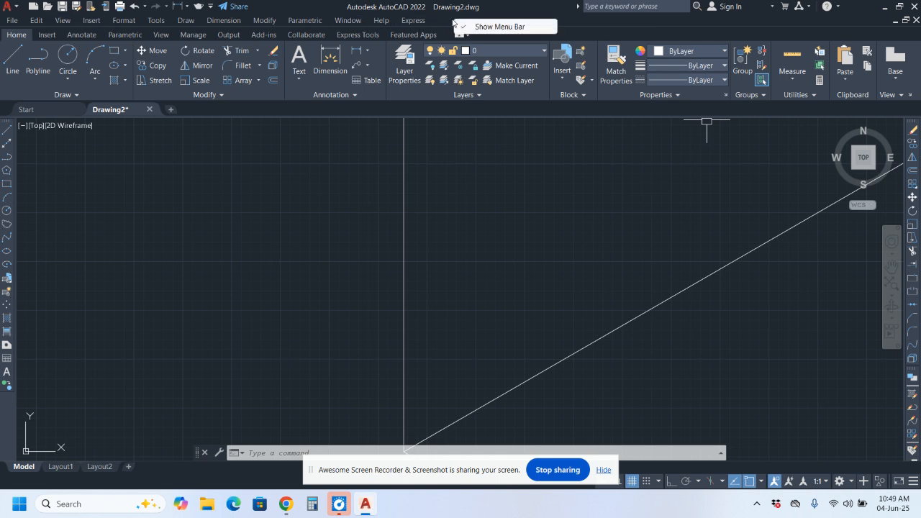
{"action": "left_click", "coordinate": [446, 22]}
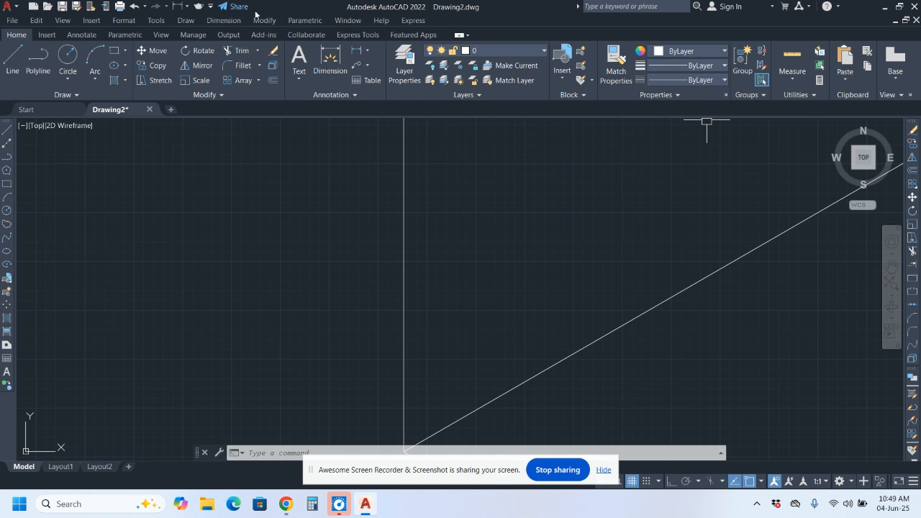
{"action": "left_click", "coordinate": [211, 7]}
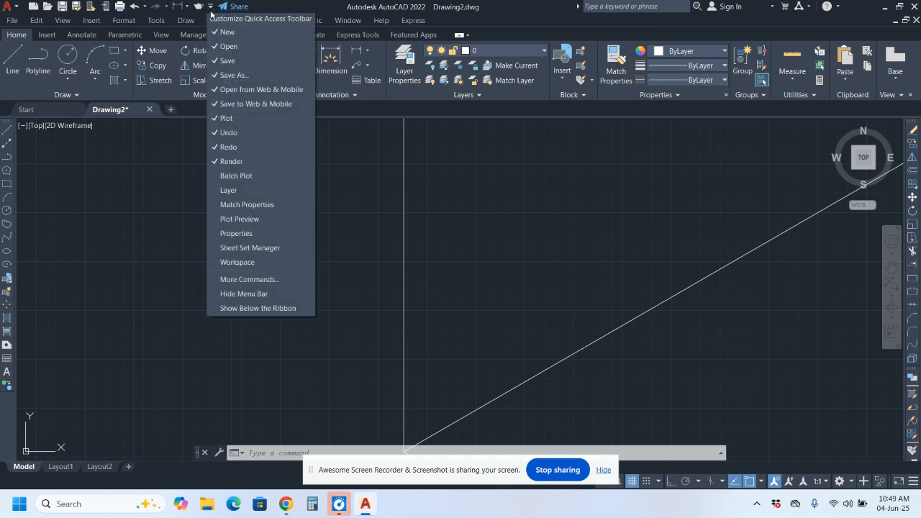
{"action": "left_click", "coordinate": [228, 293]}
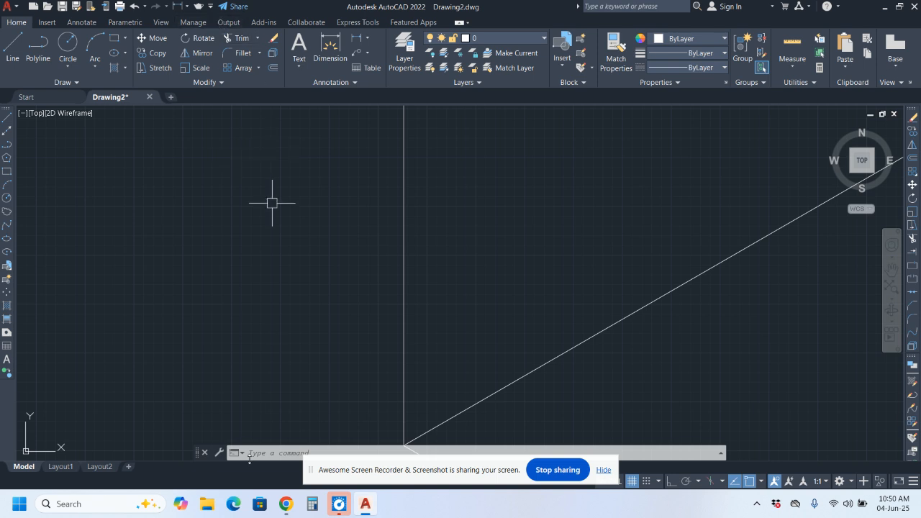
{"action": "mouse_move", "coordinate": [281, 509]}
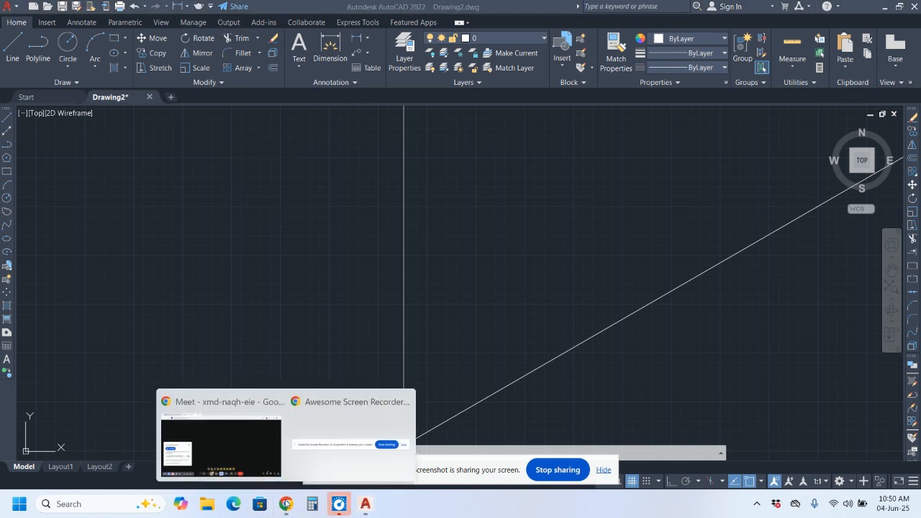
{"action": "left_click", "coordinate": [212, 6]}
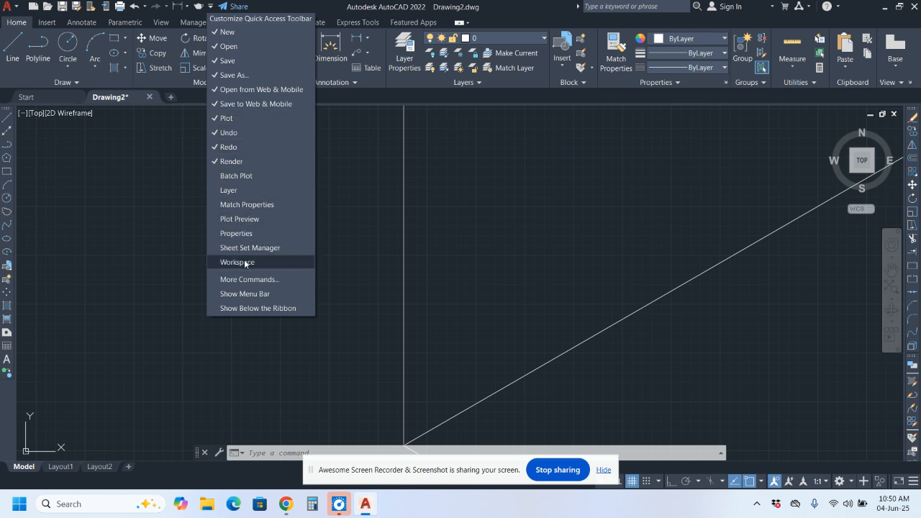
{"action": "left_click", "coordinate": [250, 295]}
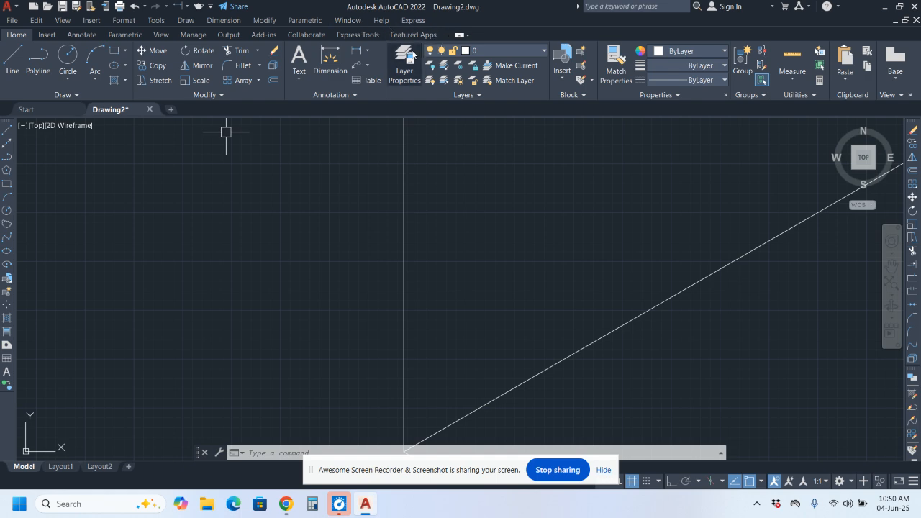
Examine the Model layout's page setup settings in the Page Setup Manager and close it without changes
{"action": "left_click", "coordinate": [17, 23]}
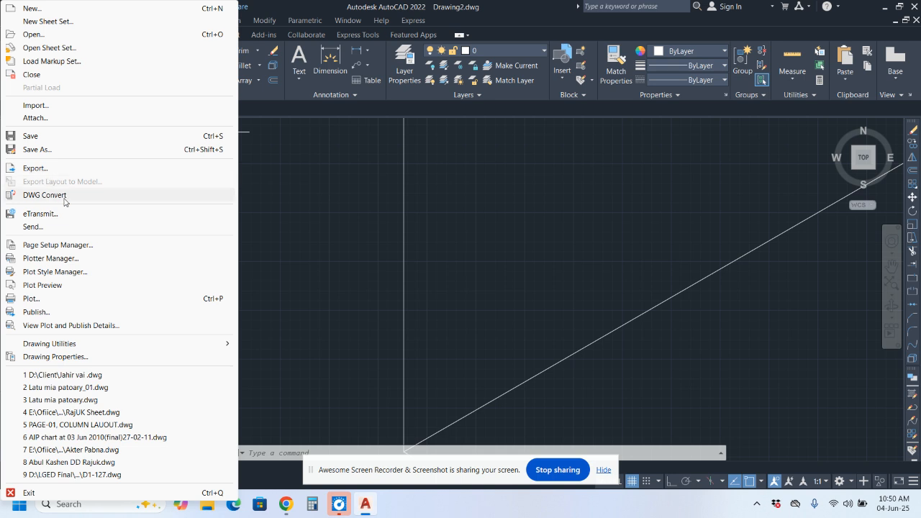
{"action": "left_click", "coordinate": [78, 246]}
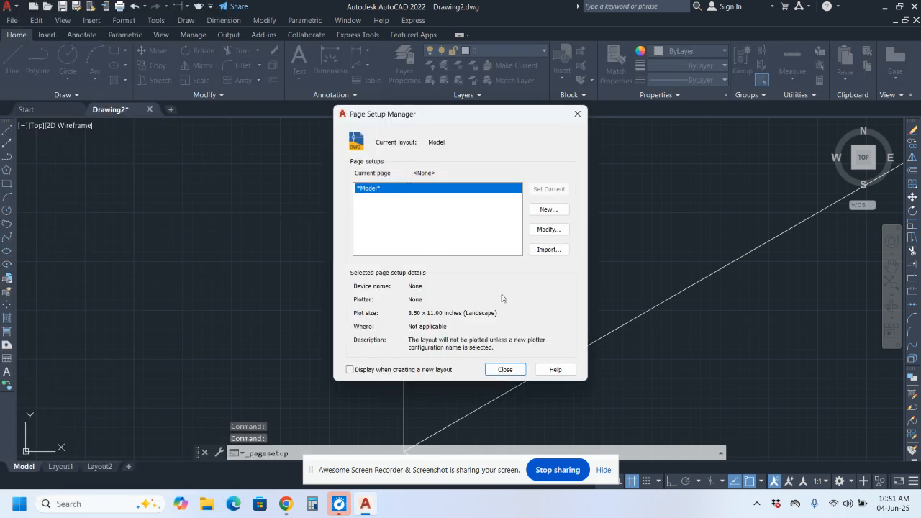
{"action": "left_click", "coordinate": [550, 228]}
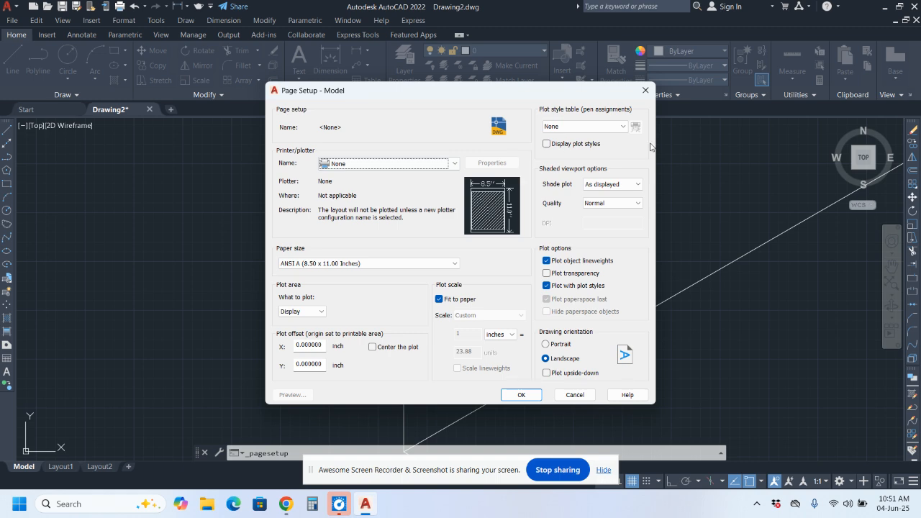
{"action": "left_click", "coordinate": [645, 90]}
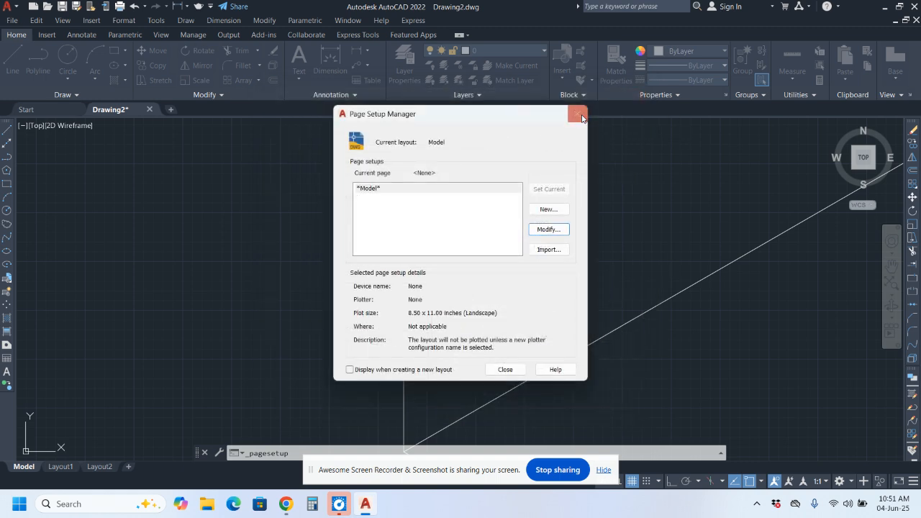
{"action": "left_click", "coordinate": [577, 114]}
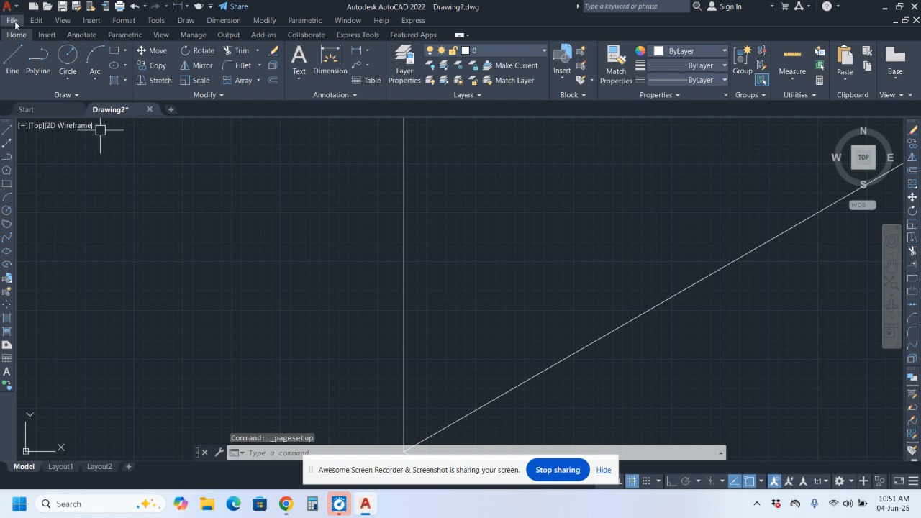
{"action": "left_click", "coordinate": [7, 7]}
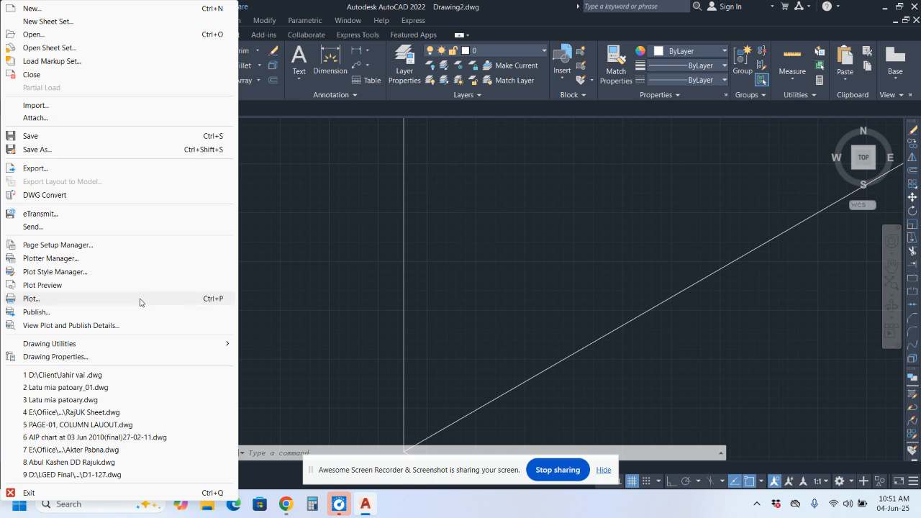
{"action": "mouse_move", "coordinate": [106, 346]}
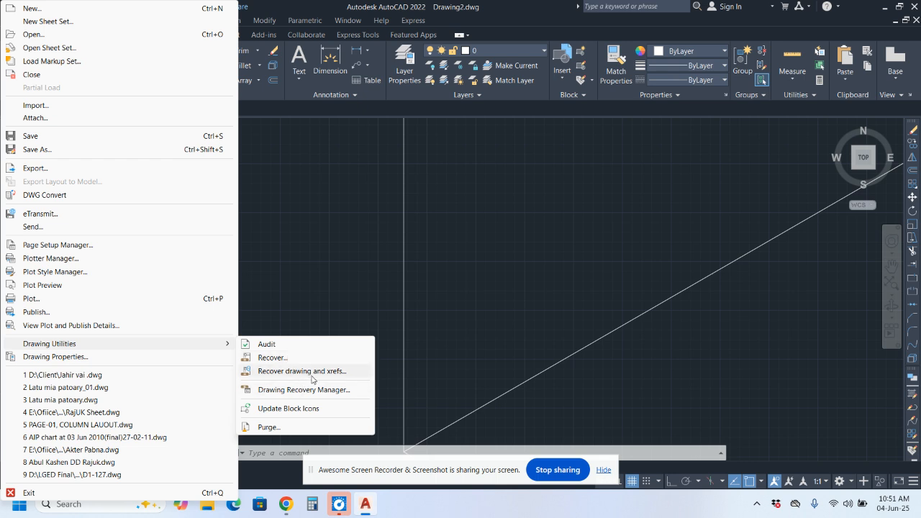
{"action": "left_click", "coordinate": [304, 268]}
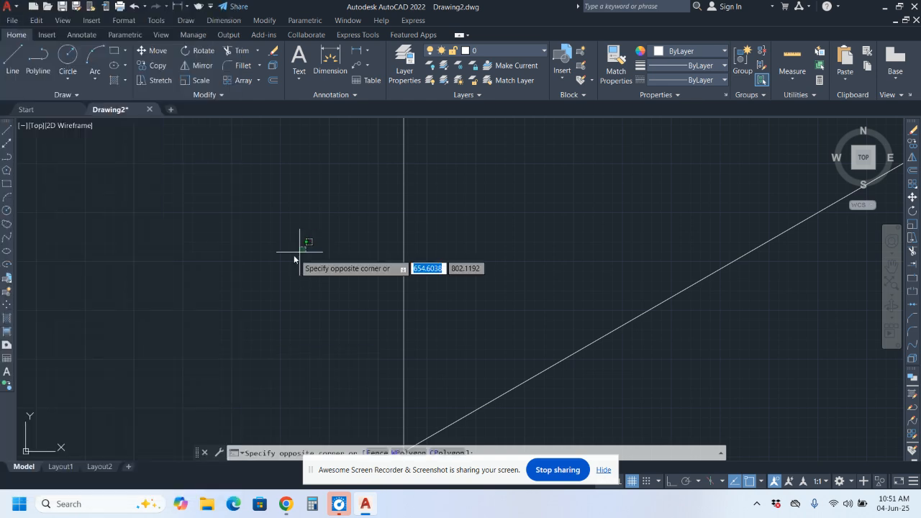
{"action": "left_click", "coordinate": [37, 20]}
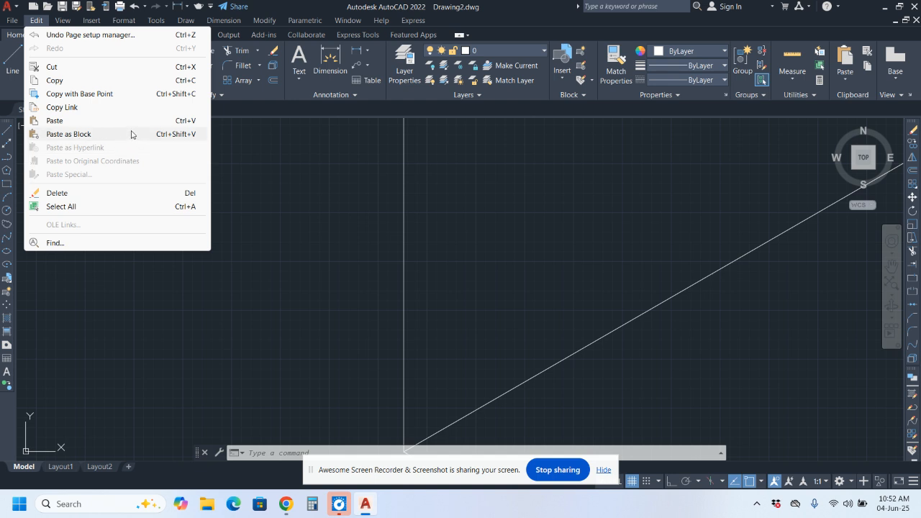
{"action": "left_click", "coordinate": [266, 168]}
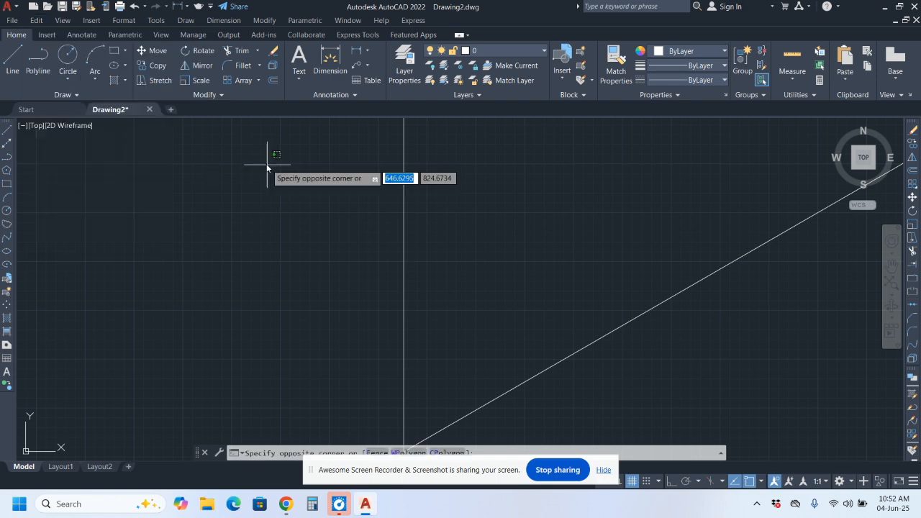
Zoom out to the whole isometric drawing and shift the view with Realtime Pan
{"action": "left_click", "coordinate": [64, 21]}
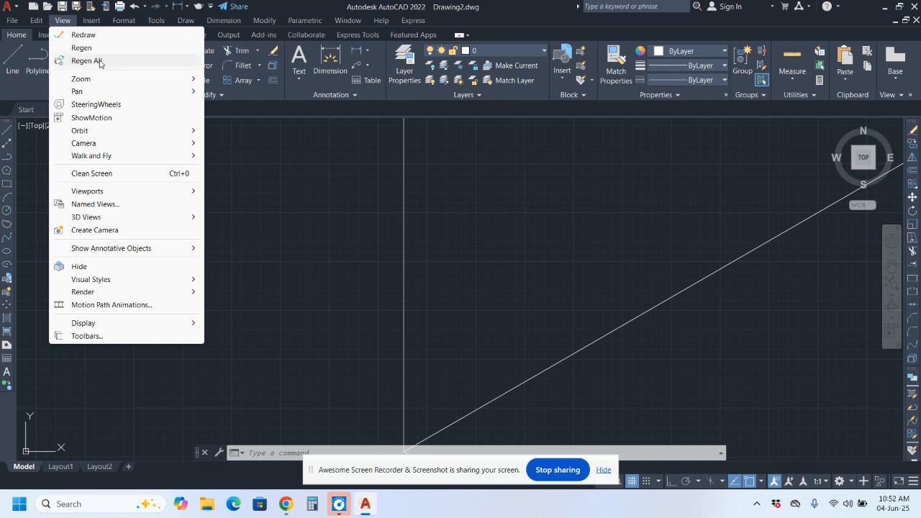
{"action": "mouse_move", "coordinate": [106, 83]}
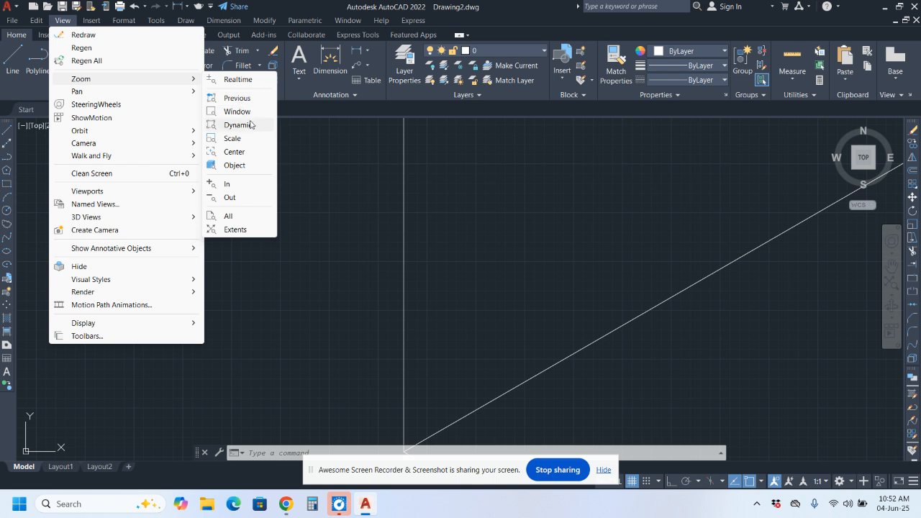
{"action": "mouse_move", "coordinate": [148, 93]}
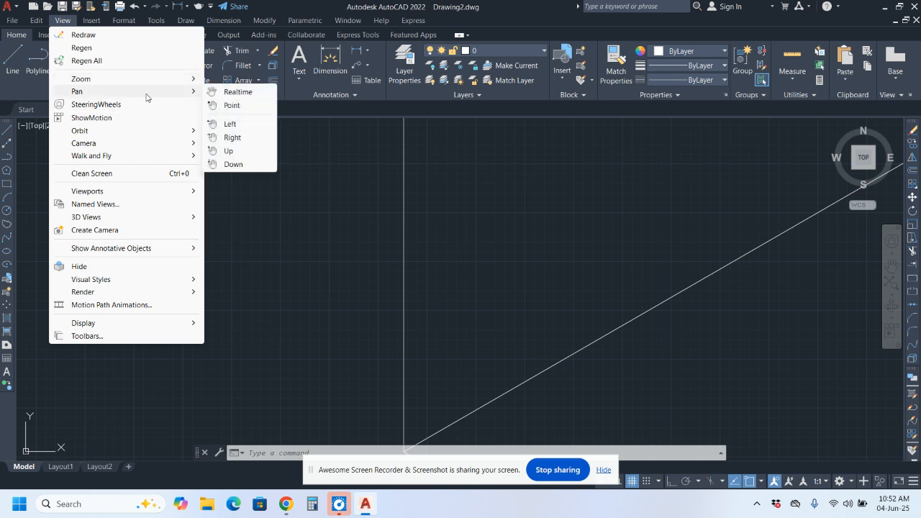
{"action": "left_click", "coordinate": [239, 94]}
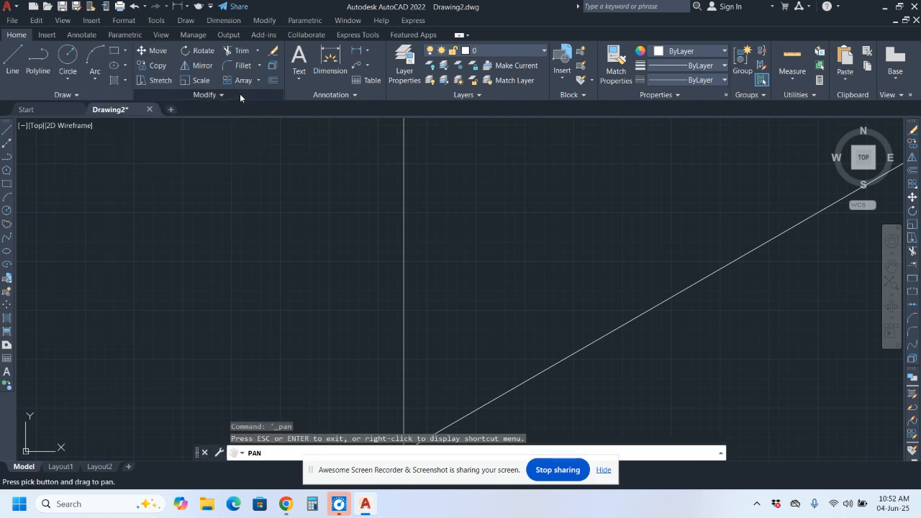
{"action": "scroll", "coordinate": [255, 144], "scroll_direction": "down", "scroll_amount": 12}
{"action": "mouse_move", "coordinate": [289, 195]}
{"action": "left_mouse_down"}
{"action": "mouse_move", "coordinate": [350, 193]}
{"action": "mouse_move", "coordinate": [346, 231]}
{"action": "mouse_move", "coordinate": [311, 211]}
{"action": "mouse_move", "coordinate": [427, 217]}
{"action": "mouse_move", "coordinate": [189, 195]}
{"action": "mouse_move", "coordinate": [485, 233]}
{"action": "mouse_move", "coordinate": [310, 238]}
{"action": "left_mouse_up"}
Shift the isometric drawing slightly up and to the right using Point Pan with a base and second point
{"action": "left_click", "coordinate": [62, 20]}
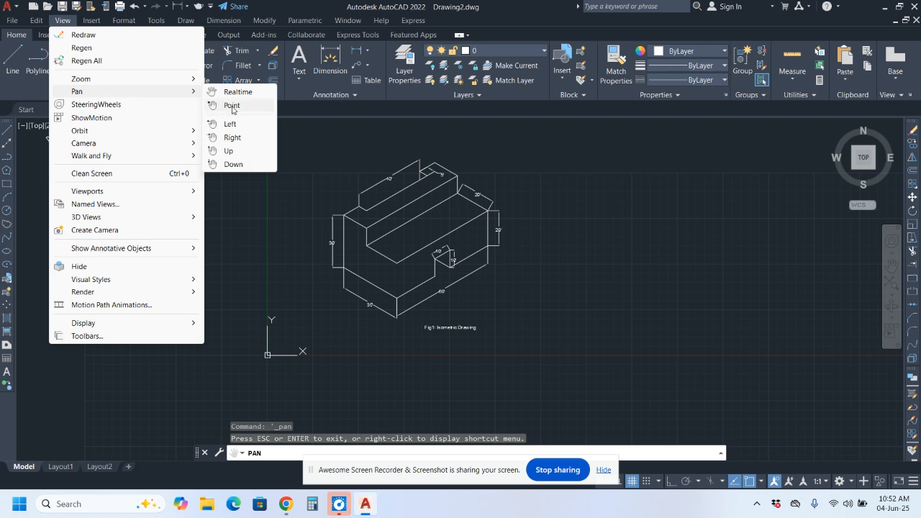
{"action": "left_click", "coordinate": [232, 106]}
{"action": "left_click", "coordinate": [326, 189]}
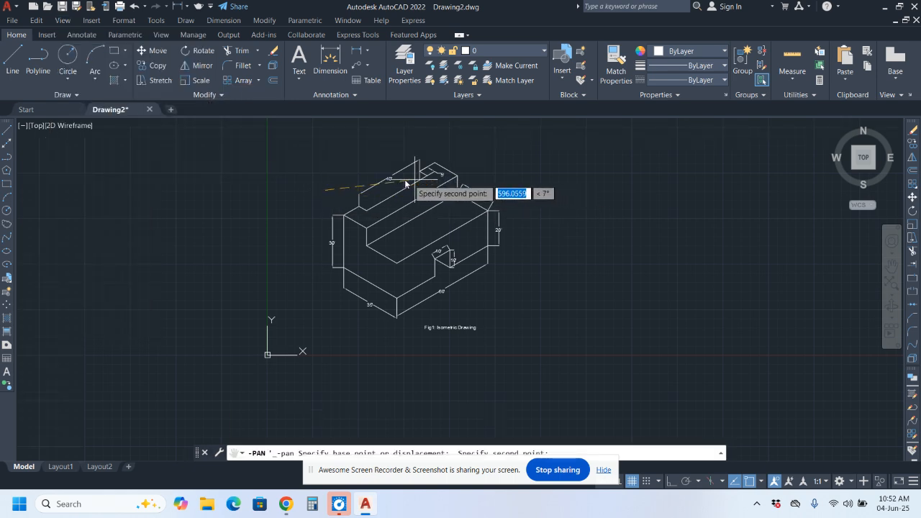
{"action": "left_click", "coordinate": [336, 166]}
{"action": "left_click_drag", "start_coordinate": [335, 175], "coordinate": [341, 158]}
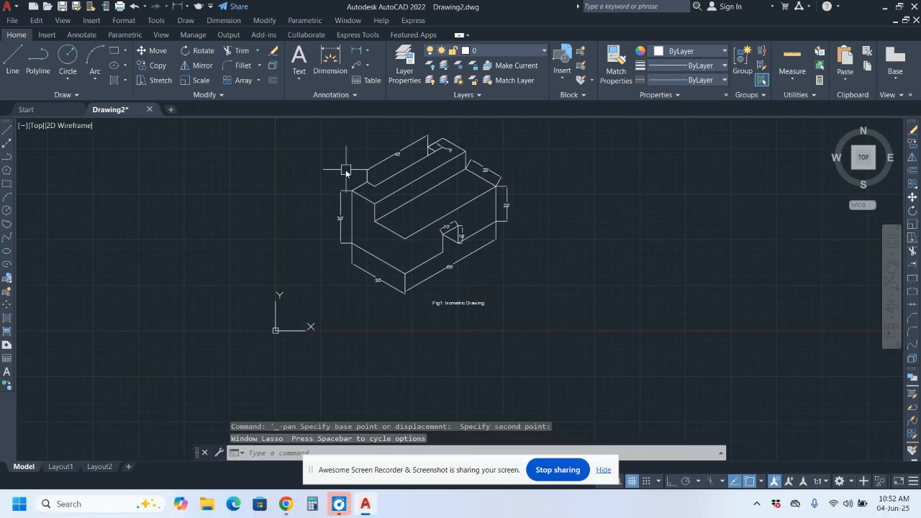
Move the view straight upward with Point Pan, using two points beside the isometric drawing
{"action": "left_click", "coordinate": [74, 21]}
{"action": "mouse_move", "coordinate": [183, 100]}
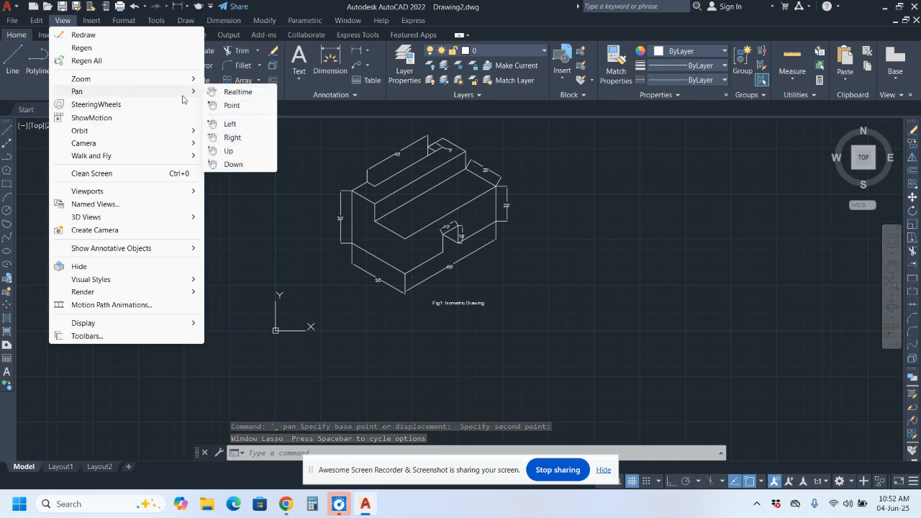
{"action": "left_click", "coordinate": [232, 105]}
{"action": "left_click", "coordinate": [320, 223]}
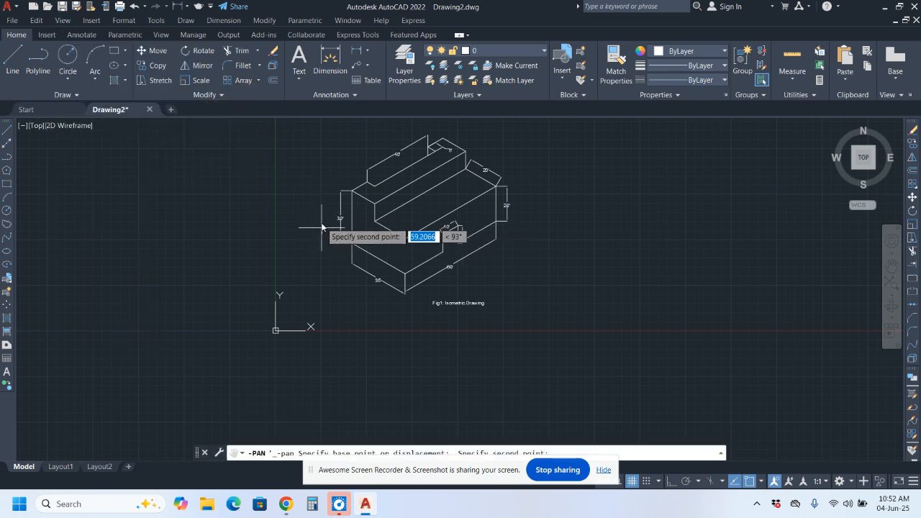
{"action": "left_click", "coordinate": [321, 151]}
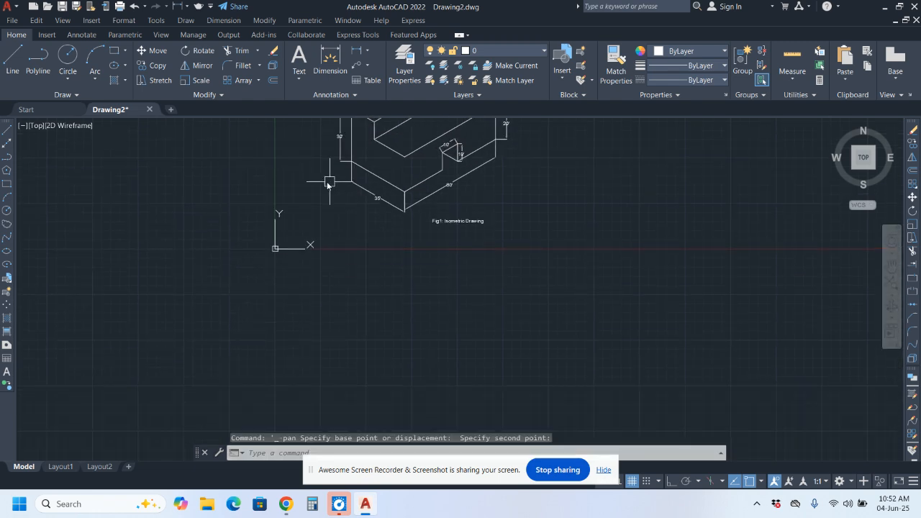
Use Realtime Pan to reposition the isometric drawing, enlarging it for a closer view
{"action": "left_click", "coordinate": [74, 21]}
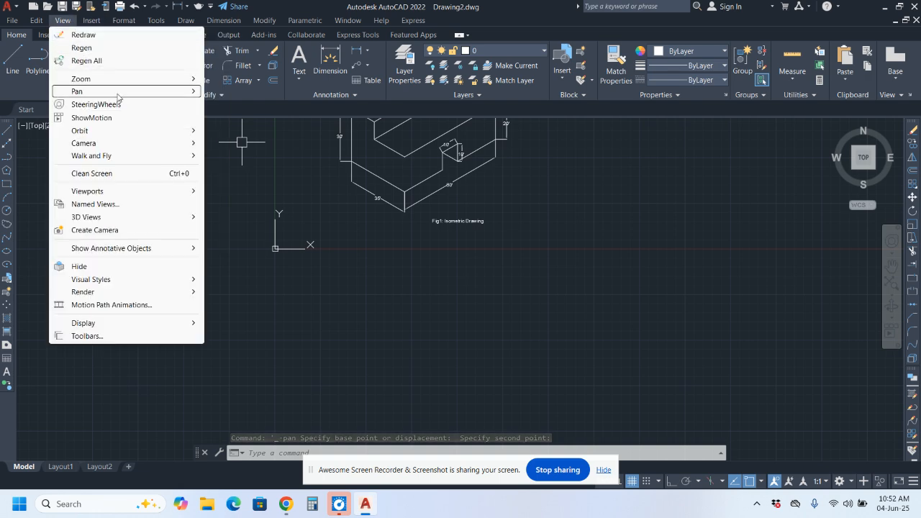
{"action": "mouse_move", "coordinate": [183, 94]}
{"action": "left_click", "coordinate": [244, 90]}
{"action": "mouse_move", "coordinate": [352, 157]}
{"action": "left_mouse_down"}
{"action": "mouse_move", "coordinate": [331, 232]}
{"action": "mouse_move", "coordinate": [347, 268]}
{"action": "mouse_move", "coordinate": [358, 253]}
{"action": "mouse_move", "coordinate": [384, 242]}
{"action": "mouse_move", "coordinate": [385, 250]}
{"action": "mouse_move", "coordinate": [336, 219]}
{"action": "mouse_move", "coordinate": [311, 228]}
{"action": "mouse_move", "coordinate": [343, 222]}
{"action": "mouse_move", "coordinate": [300, 217]}
{"action": "left_mouse_up"}
{"action": "scroll", "coordinate": [347, 259], "scroll_direction": "up", "scroll_amount": 6}
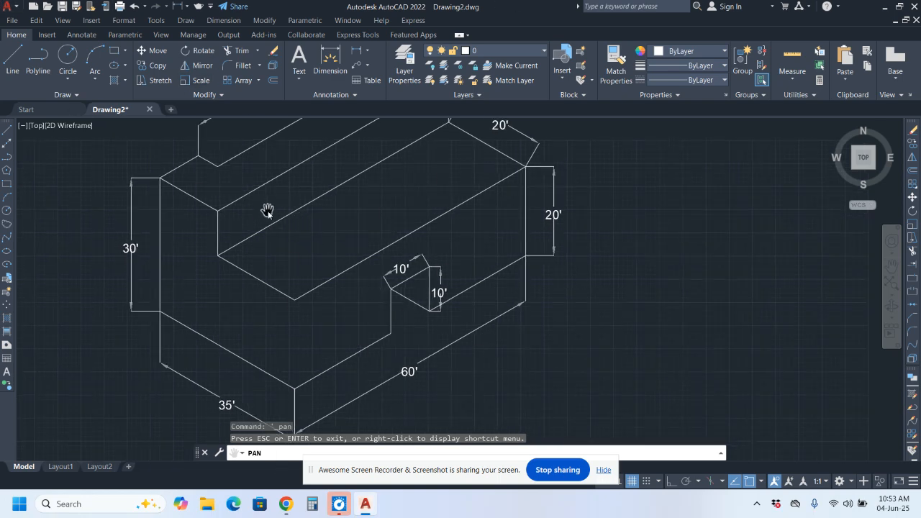
{"action": "mouse_move", "coordinate": [267, 209]}
{"action": "left_mouse_down"}
{"action": "mouse_move", "coordinate": [333, 224]}
{"action": "mouse_move", "coordinate": [329, 255]}
{"action": "mouse_move", "coordinate": [412, 256]}
{"action": "mouse_move", "coordinate": [345, 264]}
{"action": "mouse_move", "coordinate": [329, 255]}
{"action": "left_mouse_up"}
Zoom in and out repeatedly on the isometric drawing to examine its dimensions at different magnifications
{"action": "scroll", "coordinate": [413, 256], "scroll_direction": "down", "scroll_amount": 4}
{"action": "scroll", "coordinate": [410, 265], "scroll_direction": "up", "scroll_amount": 4}
{"action": "scroll", "coordinate": [410, 265], "scroll_direction": "down", "scroll_amount": 3}
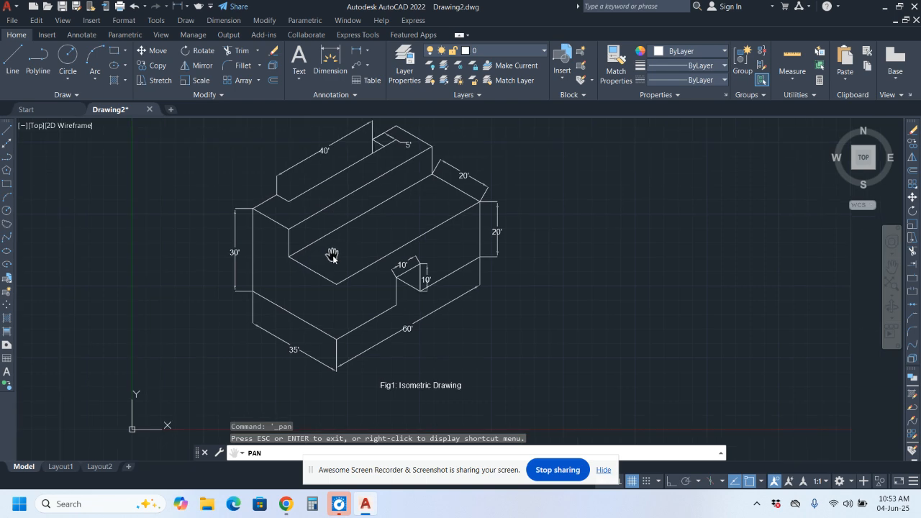
{"action": "scroll", "coordinate": [343, 249], "scroll_direction": "down", "scroll_amount": 5}
{"action": "scroll", "coordinate": [343, 250], "scroll_direction": "up", "scroll_amount": 13}
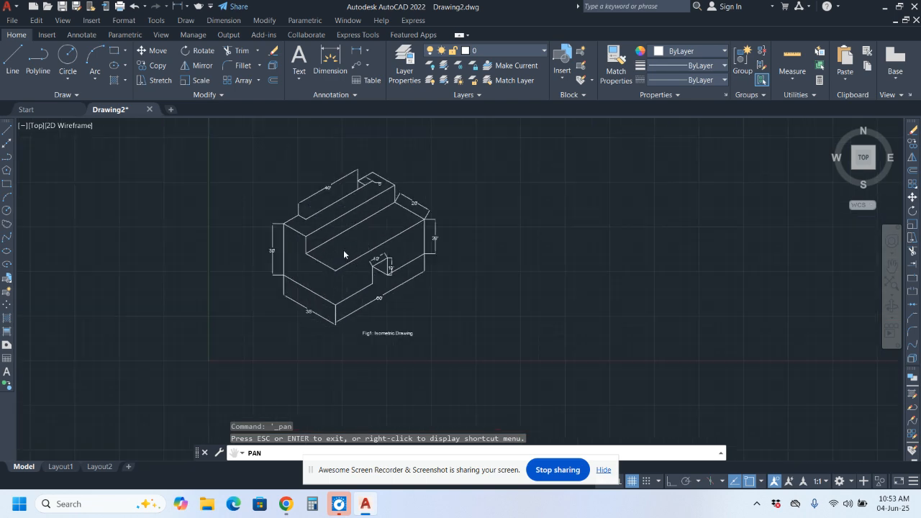
{"action": "scroll", "coordinate": [343, 250], "scroll_direction": "down", "scroll_amount": 13}
{"action": "scroll", "coordinate": [344, 254], "scroll_direction": "up", "scroll_amount": 6}
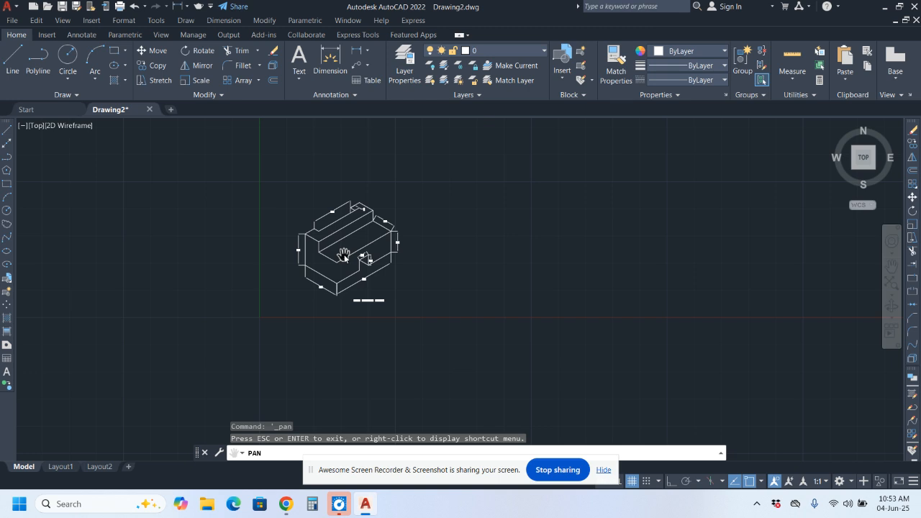
{"action": "scroll", "coordinate": [344, 253], "scroll_direction": "up", "scroll_amount": 2}
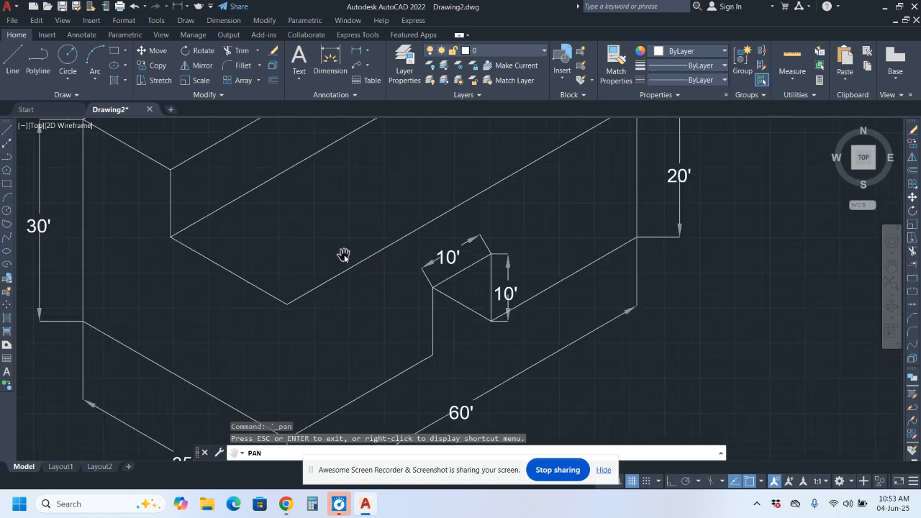
{"action": "scroll", "coordinate": [342, 244], "scroll_direction": "down", "scroll_amount": 8}
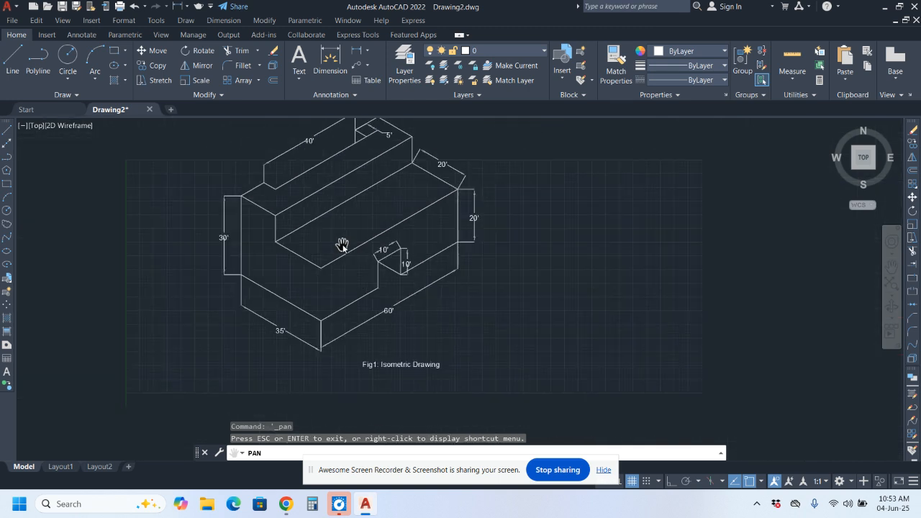
{"action": "scroll", "coordinate": [342, 246], "scroll_direction": "down", "scroll_amount": 3}
{"action": "scroll", "coordinate": [343, 245], "scroll_direction": "up", "scroll_amount": 4}
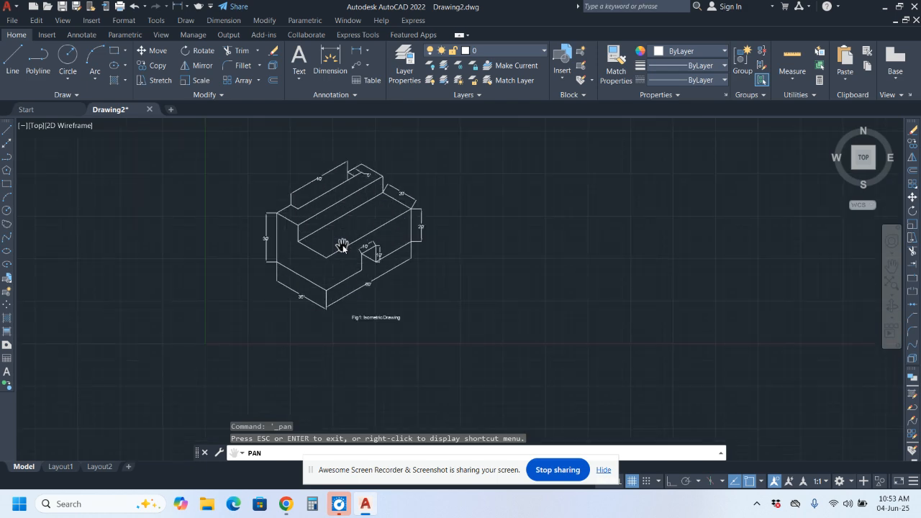
Enlarge the isometric drawing until its dimension labels are readable and end Realtime Pan
{"action": "scroll", "coordinate": [335, 242], "scroll_direction": "down", "scroll_amount": 3}
{"action": "scroll", "coordinate": [333, 245], "scroll_direction": "up", "scroll_amount": 7}
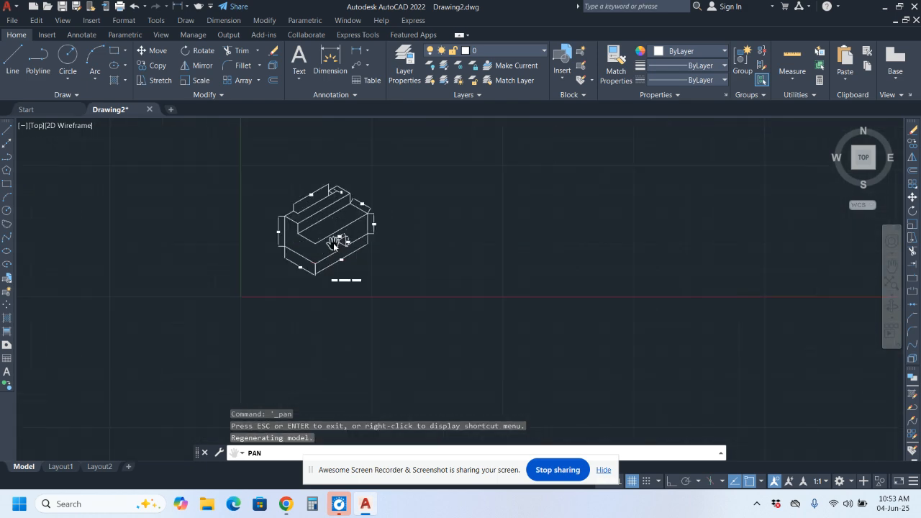
{"action": "scroll", "coordinate": [349, 263], "scroll_direction": "down", "scroll_amount": 3}
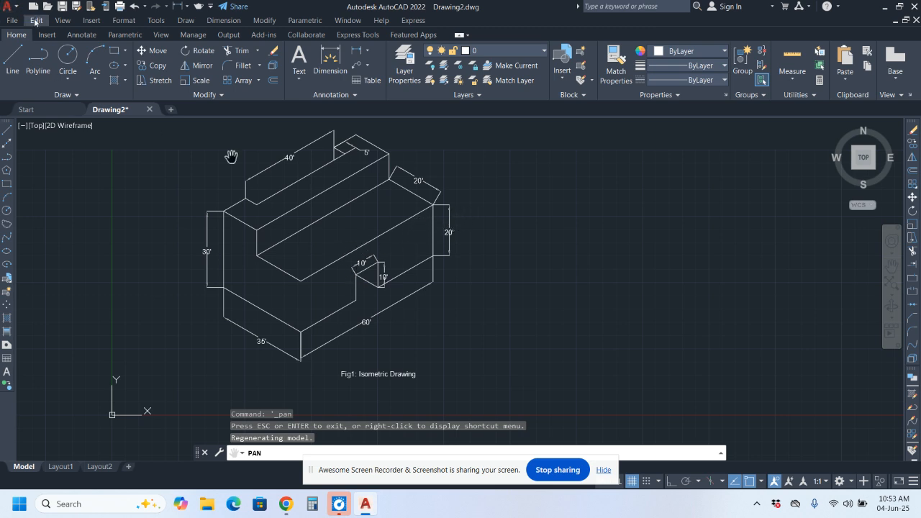
{"action": "key", "text": "Escape"}
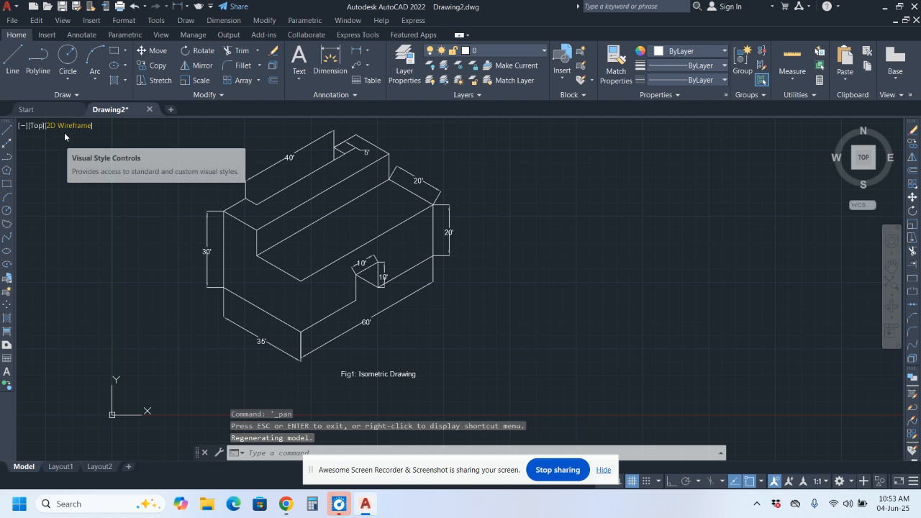
Tilt the isometric drawing towards a front view with Constrained Orbit, and undo the view rotation
{"action": "left_click", "coordinate": [62, 21]}
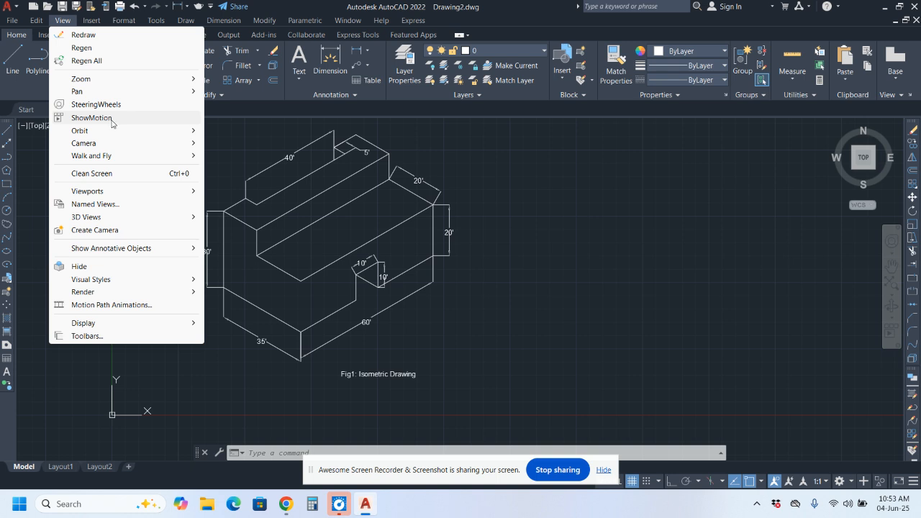
{"action": "mouse_move", "coordinate": [120, 133]}
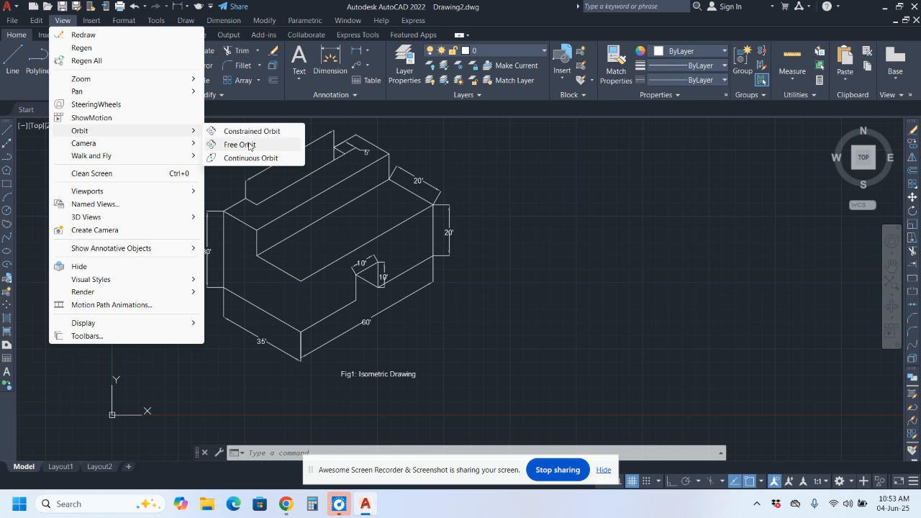
{"action": "left_click", "coordinate": [249, 144]}
{"action": "left_click_drag", "start_coordinate": [373, 211], "coordinate": [390, 219]}
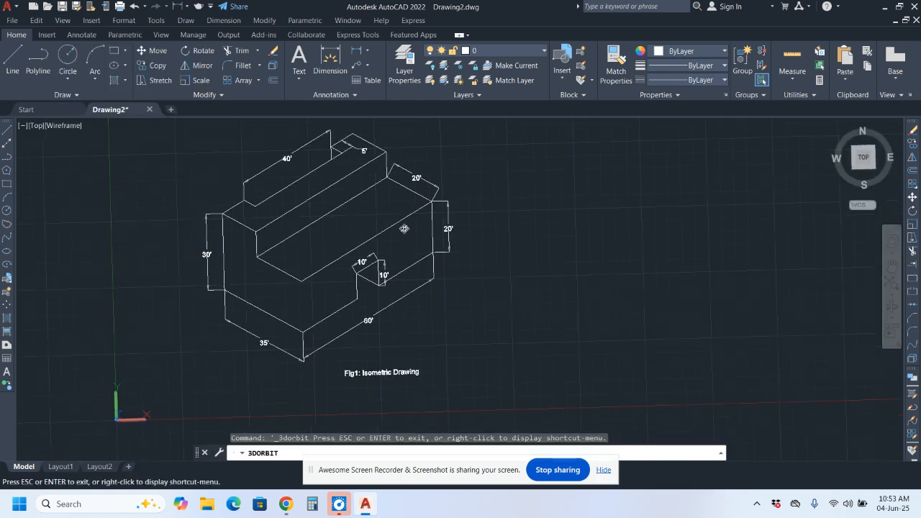
{"action": "scroll", "coordinate": [380, 212], "scroll_direction": "up", "scroll_amount": 5}
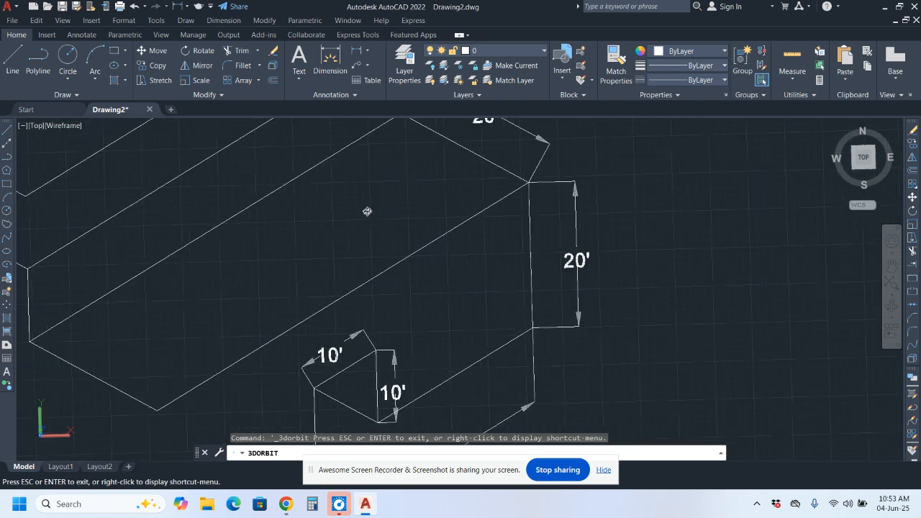
{"action": "scroll", "coordinate": [367, 211], "scroll_direction": "down", "scroll_amount": 3}
{"action": "mouse_move", "coordinate": [362, 207]}
{"action": "left_mouse_down"}
{"action": "mouse_move", "coordinate": [428, 297]}
{"action": "mouse_move", "coordinate": [422, 262]}
{"action": "mouse_move", "coordinate": [458, 281]}
{"action": "mouse_move", "coordinate": [326, 310]}
{"action": "mouse_move", "coordinate": [284, 183]}
{"action": "mouse_move", "coordinate": [288, 237]}
{"action": "mouse_move", "coordinate": [343, 257]}
{"action": "left_mouse_up"}
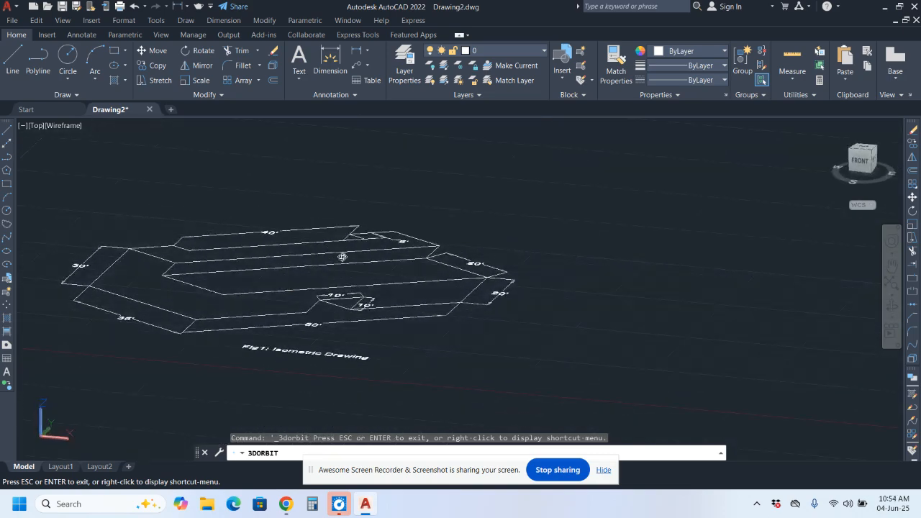
{"action": "key", "text": "Escape"}
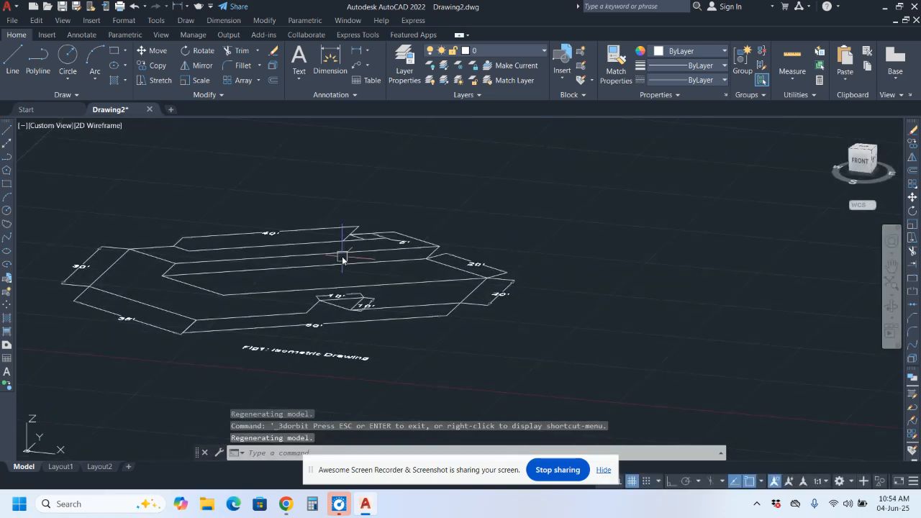
{"action": "key", "text": "ctrl+z"}
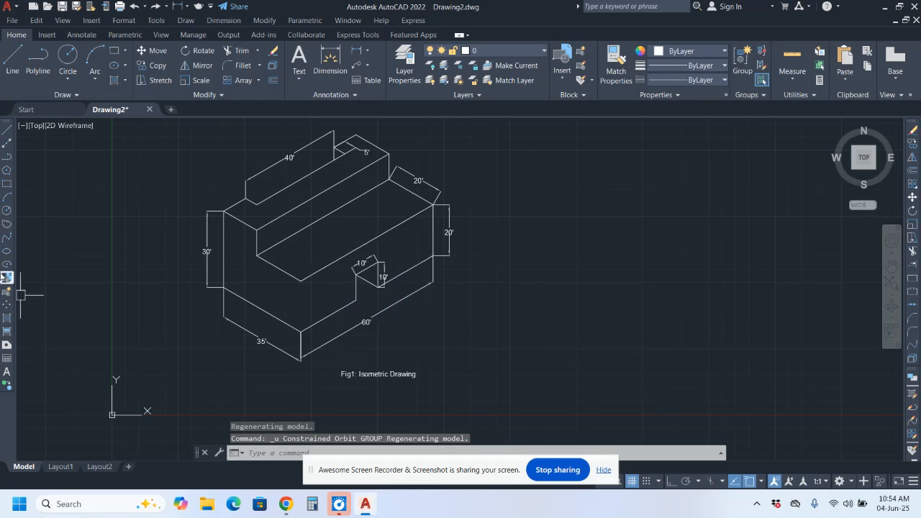
Rotate the view of the isometric drawing with Free Orbit, exit the command and try to undo the rotation
{"action": "left_click", "coordinate": [86, 22]}
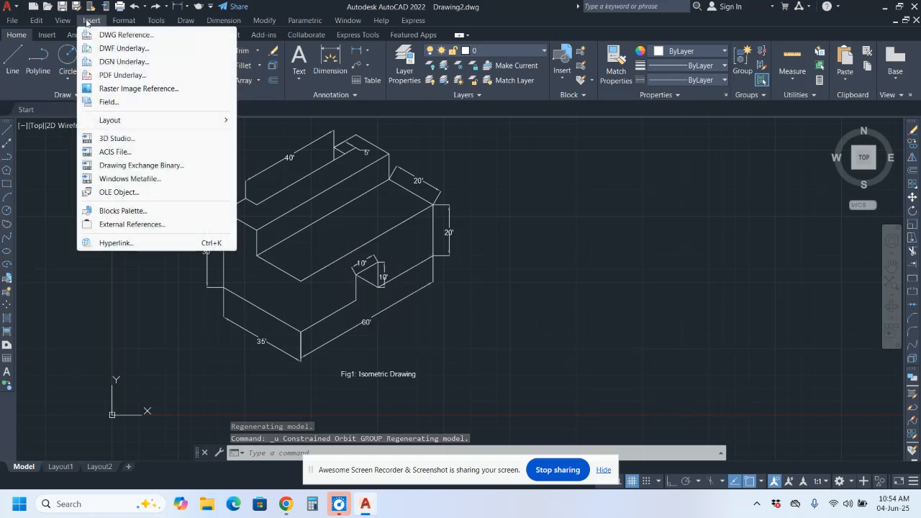
{"action": "mouse_move", "coordinate": [63, 20]}
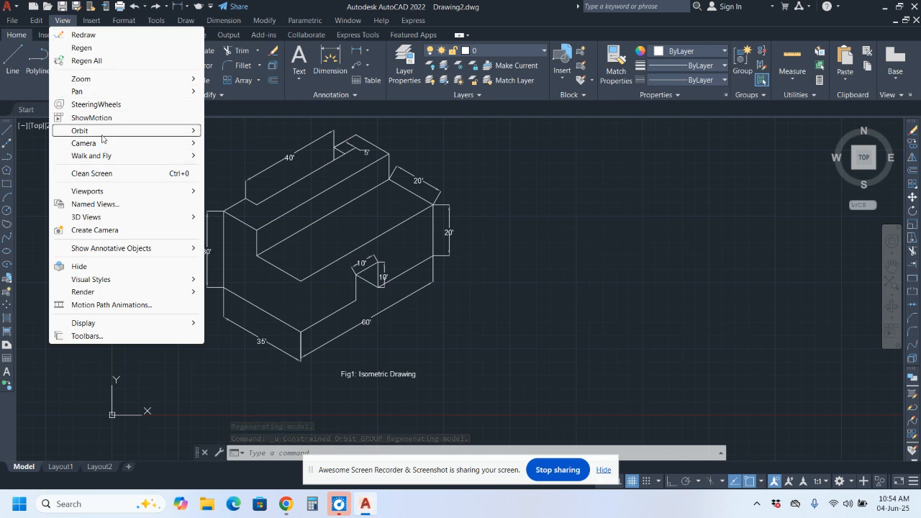
{"action": "mouse_move", "coordinate": [198, 133]}
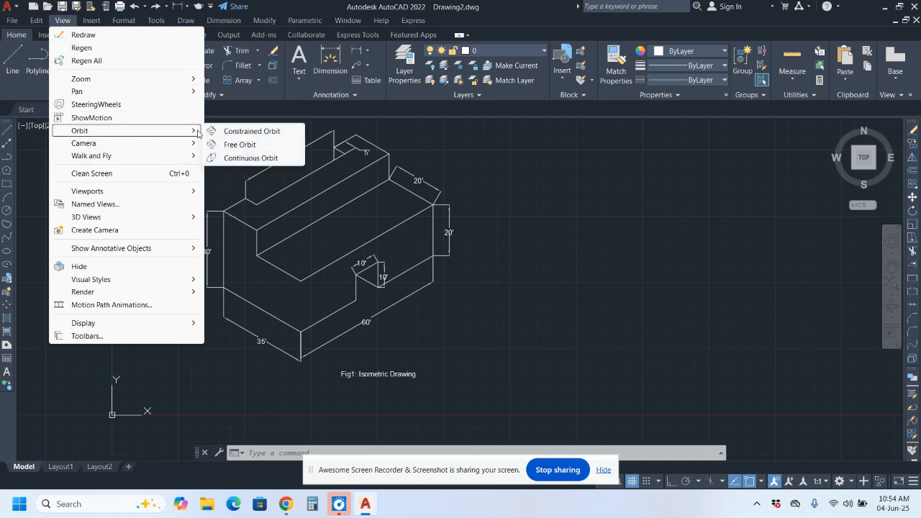
{"action": "left_click", "coordinate": [239, 146]}
{"action": "left_click_drag", "start_coordinate": [323, 199], "coordinate": [334, 234]}
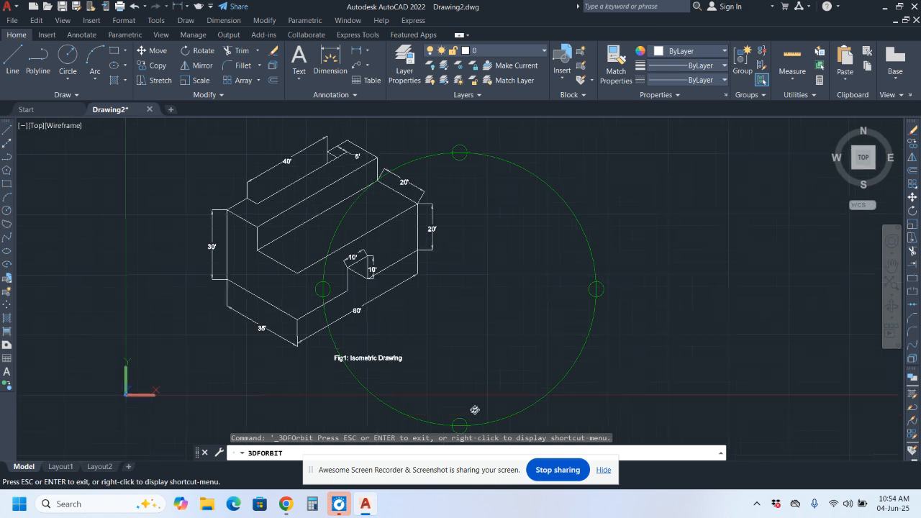
{"action": "left_click_drag", "start_coordinate": [473, 412], "coordinate": [522, 300]}
{"action": "left_click_drag", "start_coordinate": [592, 296], "coordinate": [405, 177]}
{"action": "key", "text": "Escape"}
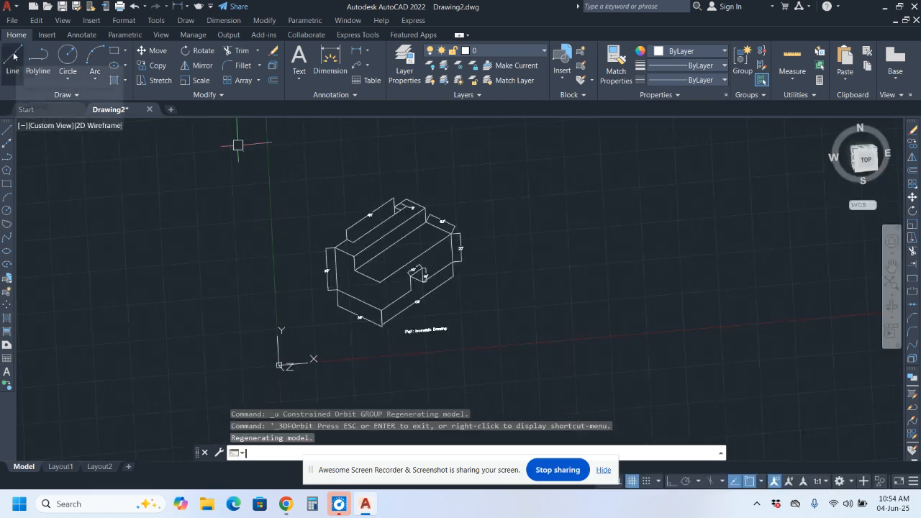
{"action": "key", "text": "ctrl+z"}
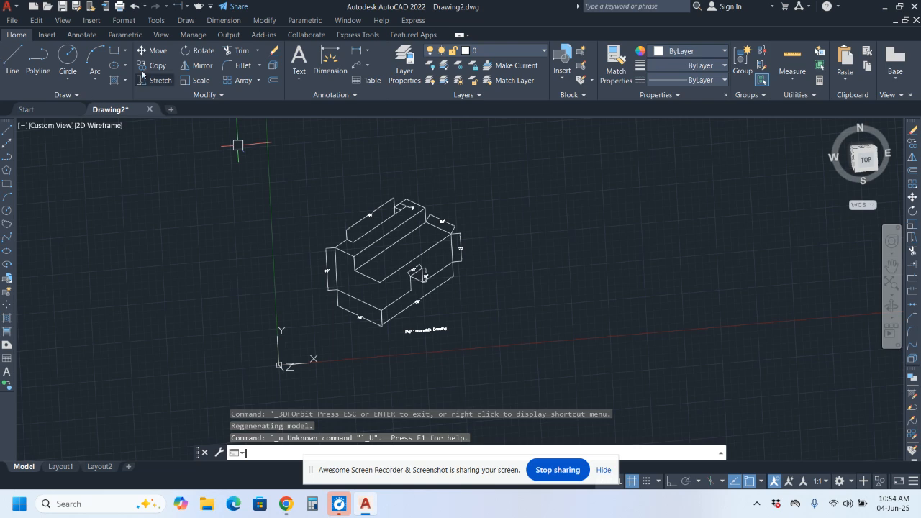
Set the isometric drawing spinning with Continuous Orbit, stop the motion and undo the view change
{"action": "left_click", "coordinate": [63, 20]}
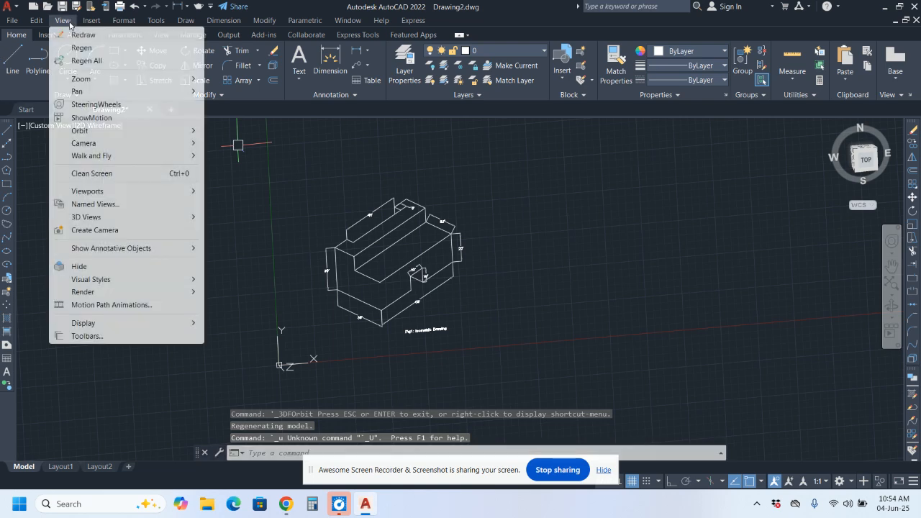
{"action": "mouse_move", "coordinate": [123, 137]}
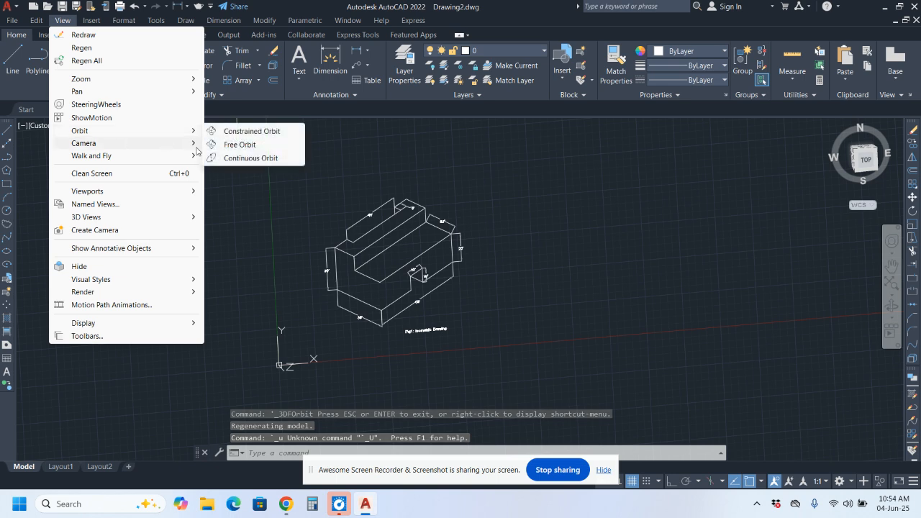
{"action": "left_click", "coordinate": [248, 156]}
{"action": "left_click_drag", "start_coordinate": [416, 256], "coordinate": [385, 274]}
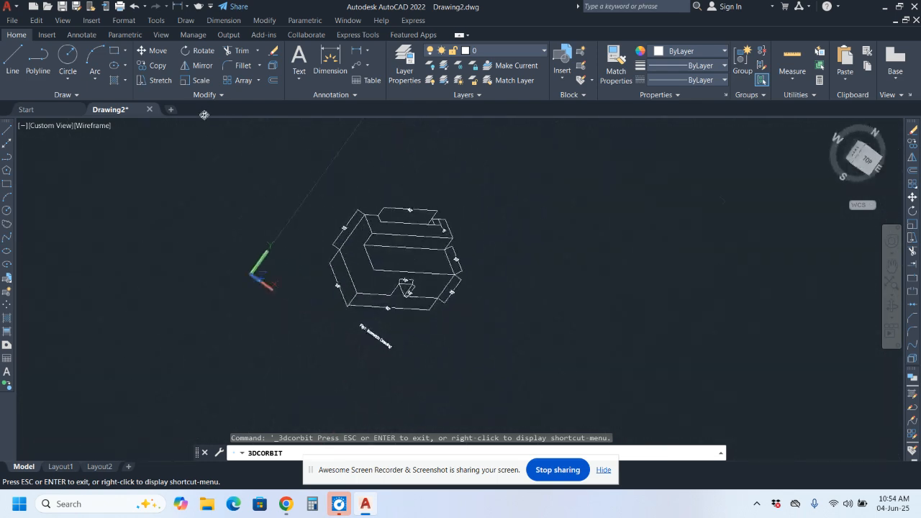
{"action": "key", "text": "Escape"}
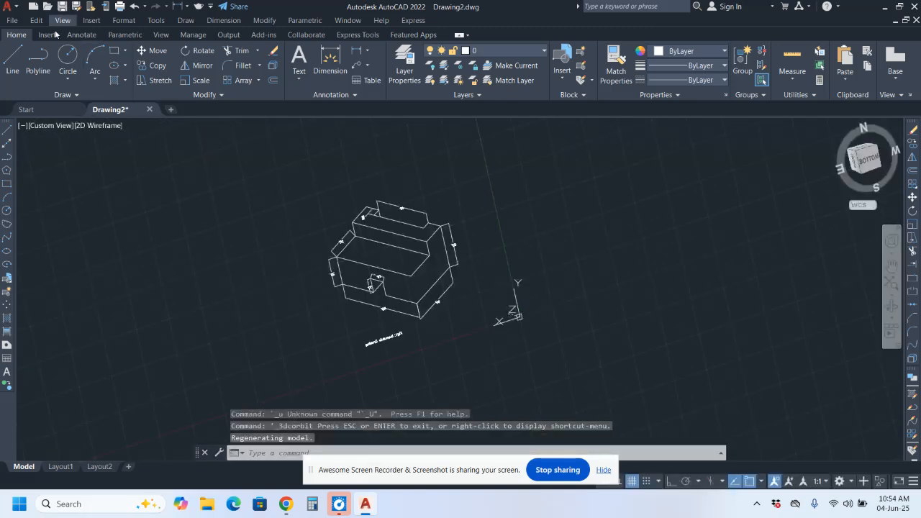
{"action": "key", "text": "ctrl+z"}
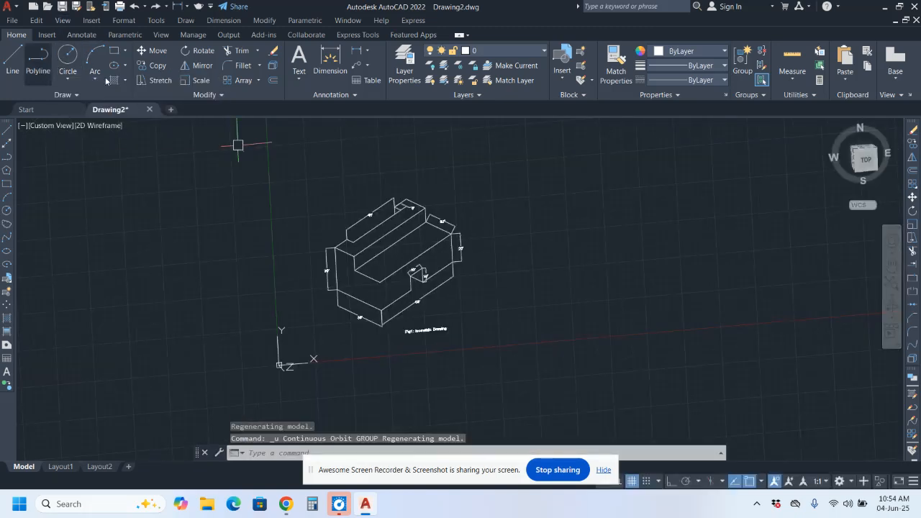
Bring the isometric drawing closer while using the camera's Adjust Distance command, and exit the command
{"action": "left_click", "coordinate": [90, 35]}
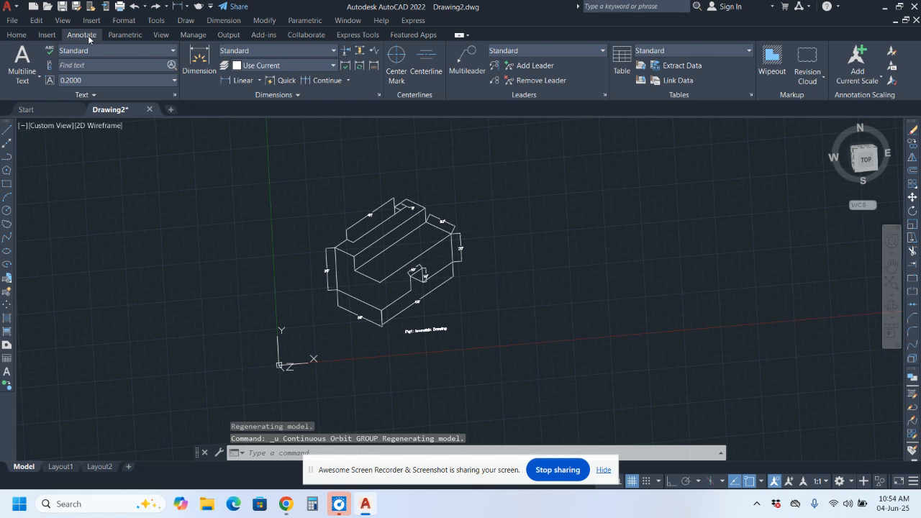
{"action": "left_click", "coordinate": [63, 20]}
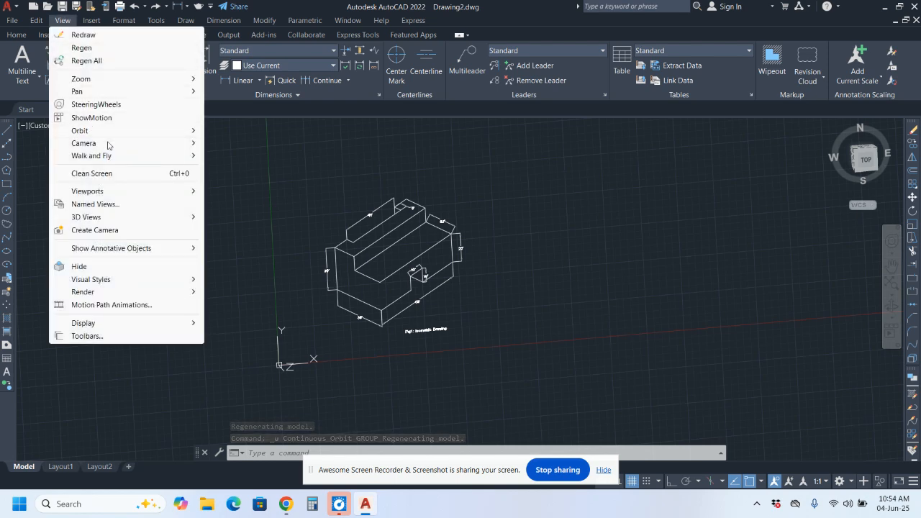
{"action": "mouse_move", "coordinate": [114, 146]}
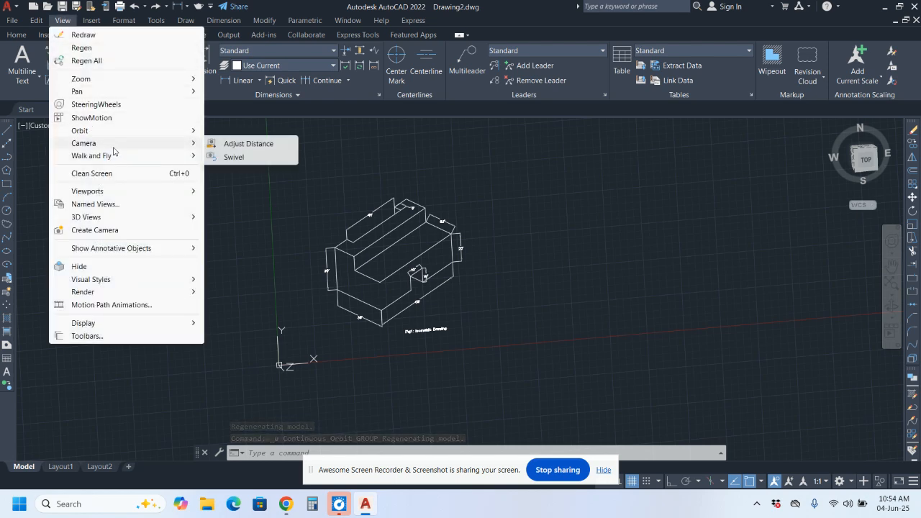
{"action": "left_click", "coordinate": [254, 146]}
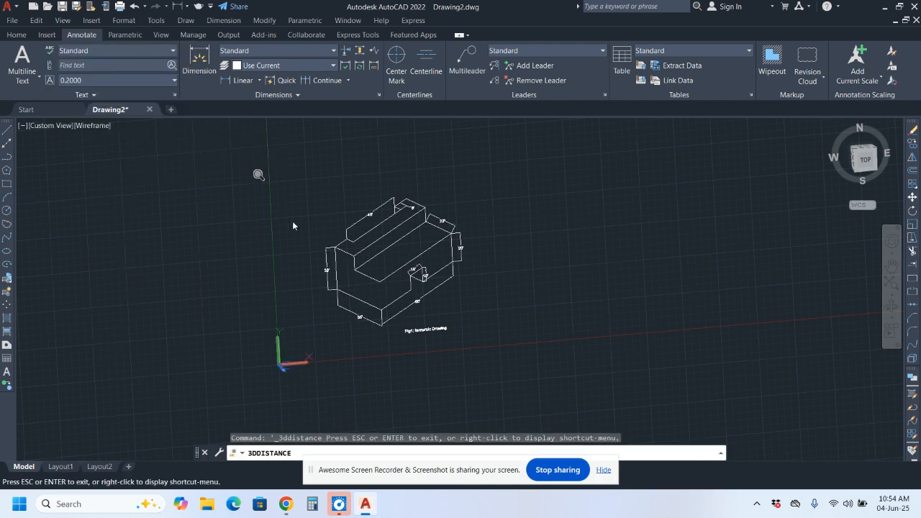
{"action": "scroll", "coordinate": [377, 331], "scroll_direction": "up", "scroll_amount": 2}
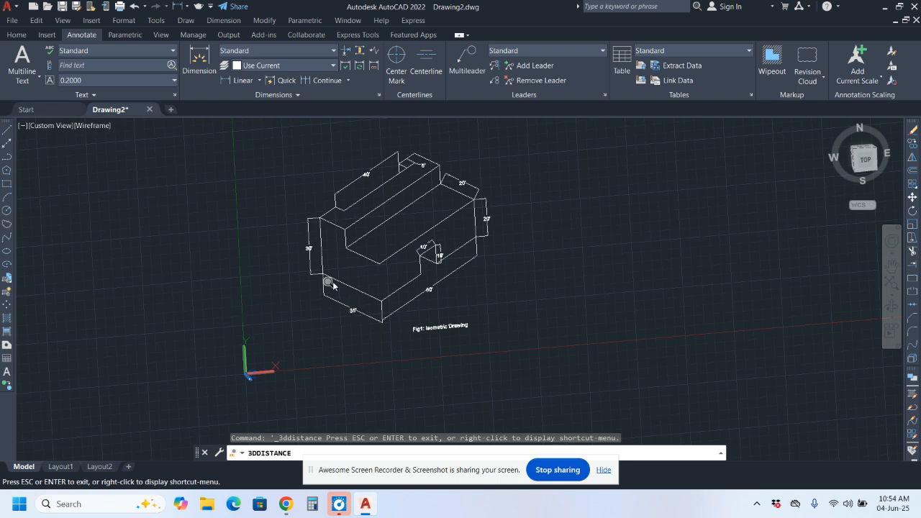
{"action": "key", "text": "Escape"}
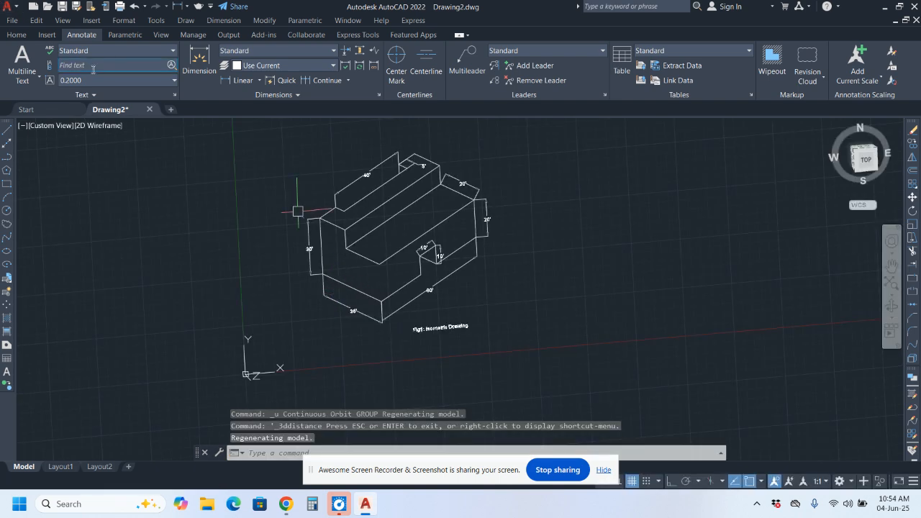
Examine the Walk and Fly, Viewports and 3D Views options, followed by the Tools, Format and File commands
{"action": "left_click", "coordinate": [70, 25]}
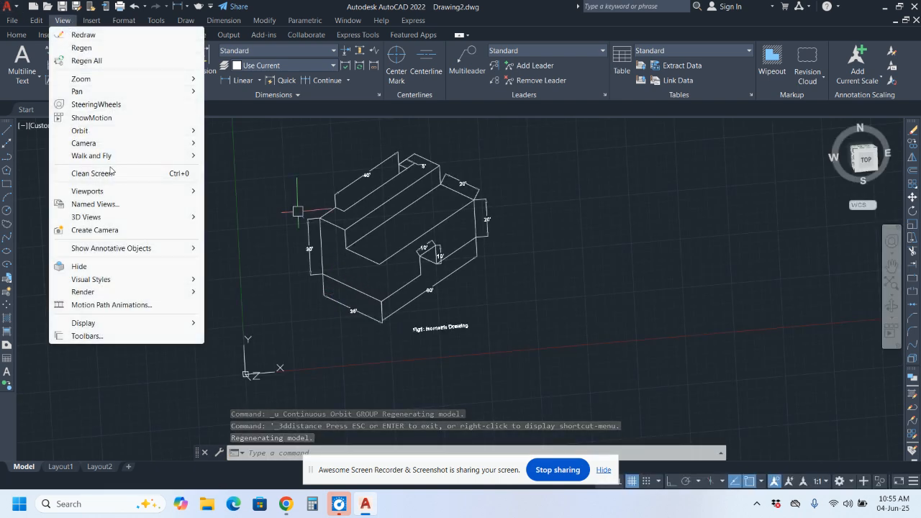
{"action": "mouse_move", "coordinate": [124, 161]}
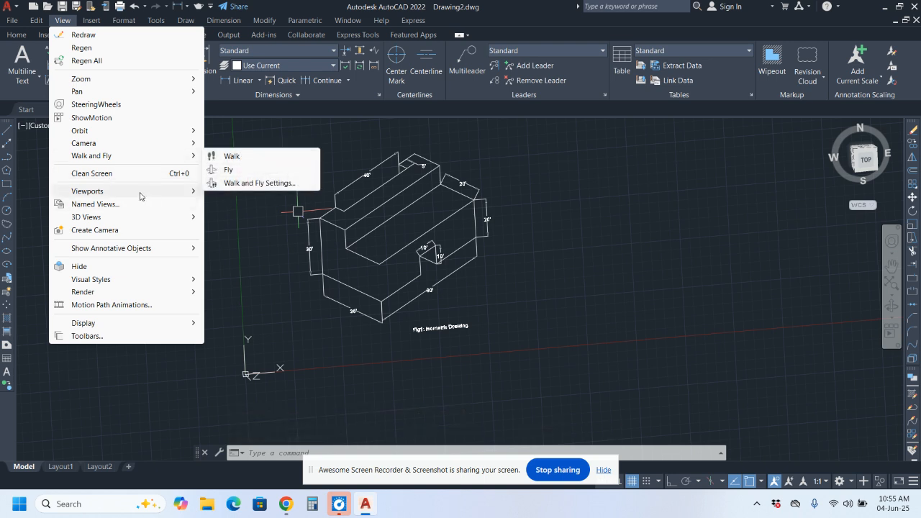
{"action": "mouse_move", "coordinate": [143, 199]}
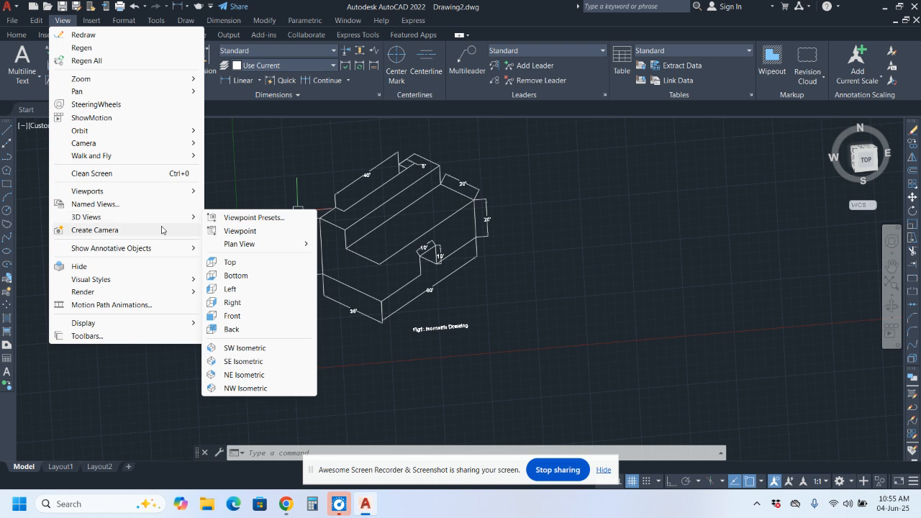
{"action": "mouse_move", "coordinate": [170, 221]}
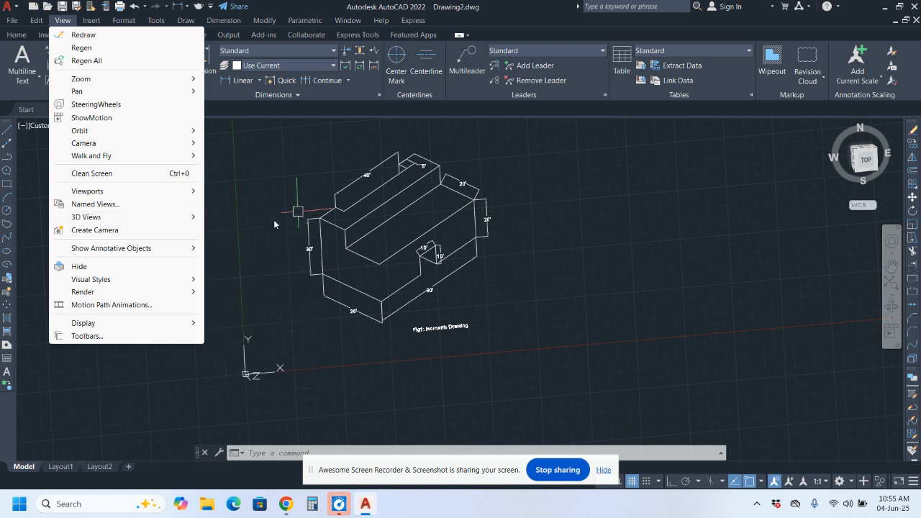
{"action": "mouse_move", "coordinate": [156, 21]}
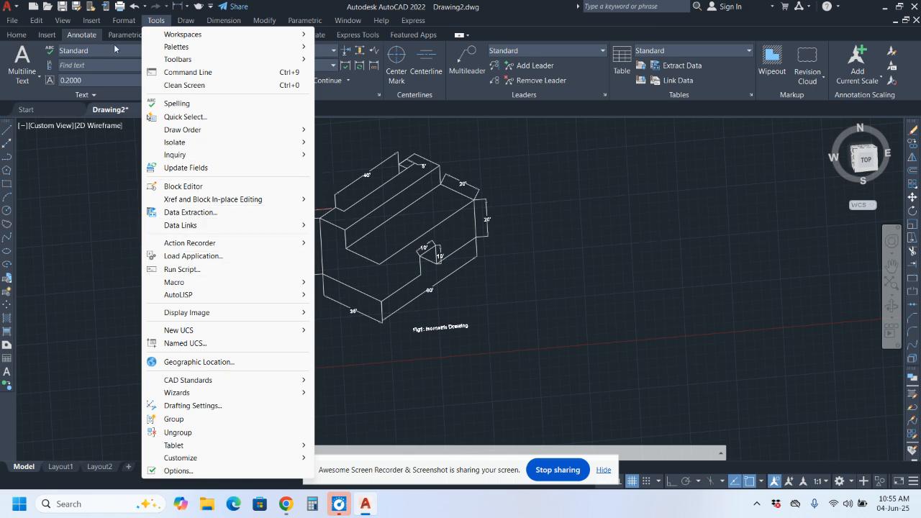
{"action": "mouse_move", "coordinate": [86, 23]}
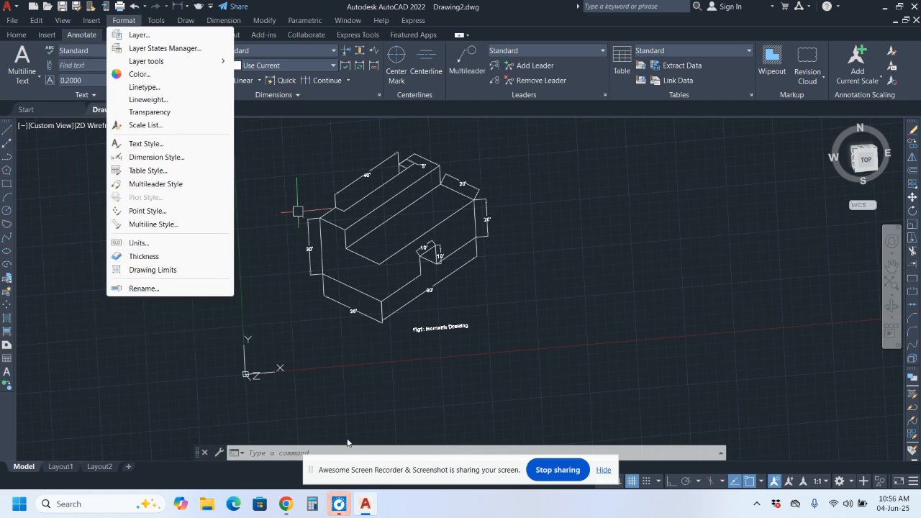
{"action": "mouse_move", "coordinate": [13, 20]}
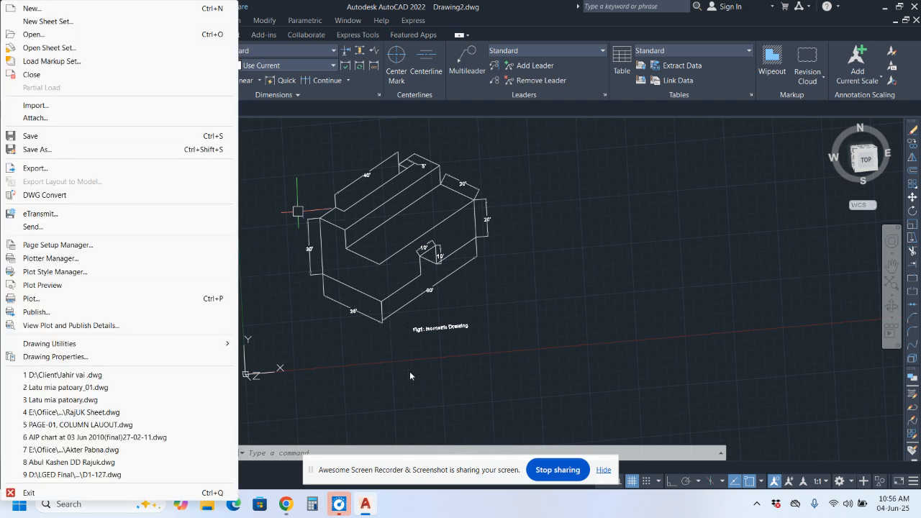
{"action": "left_click", "coordinate": [267, 134]}
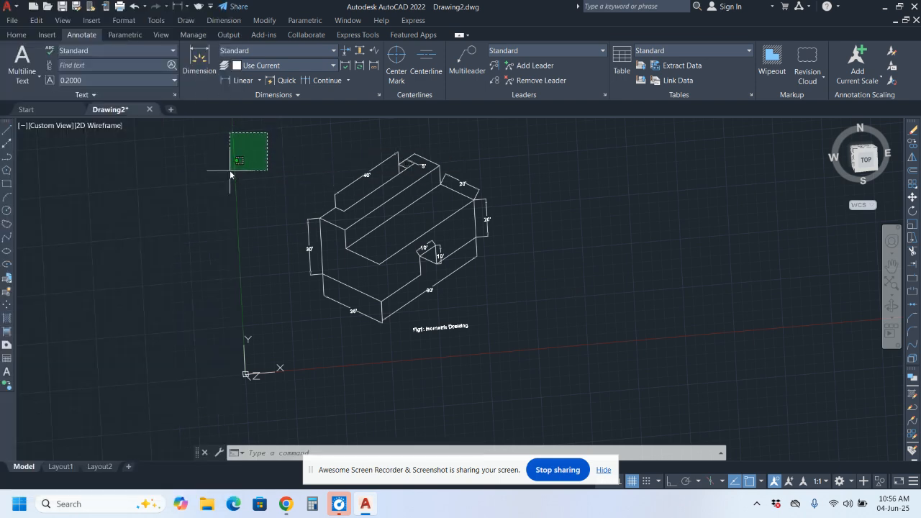
Examine the camera, Hide, Visual Styles and Render options, including the light and materials commands
{"action": "left_click", "coordinate": [62, 20]}
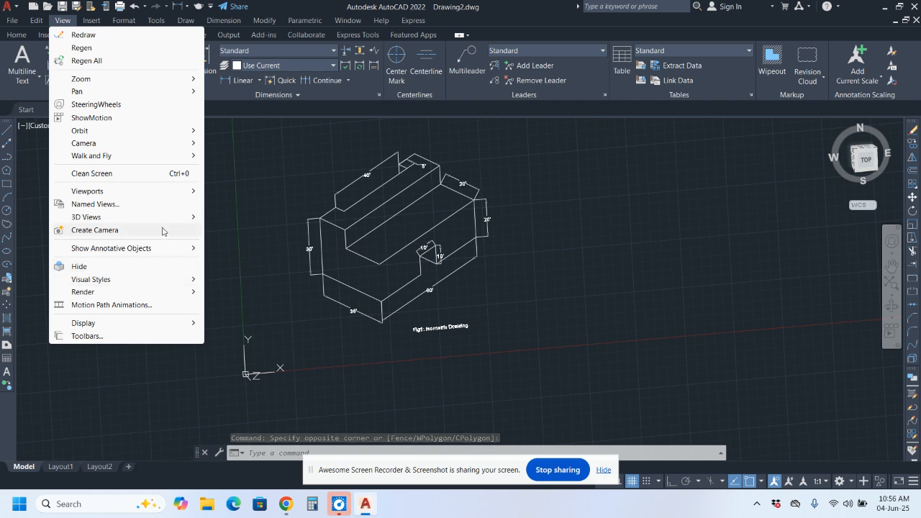
{"action": "mouse_move", "coordinate": [177, 220]}
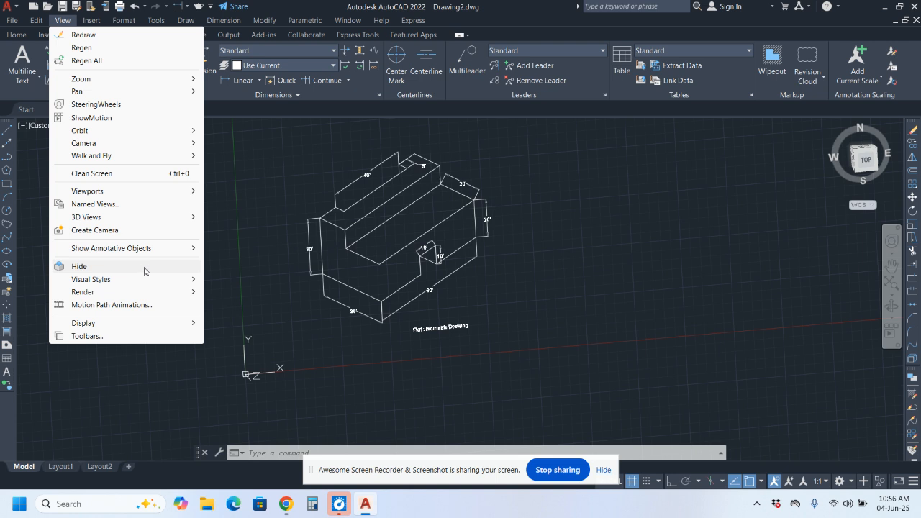
{"action": "mouse_move", "coordinate": [178, 250]}
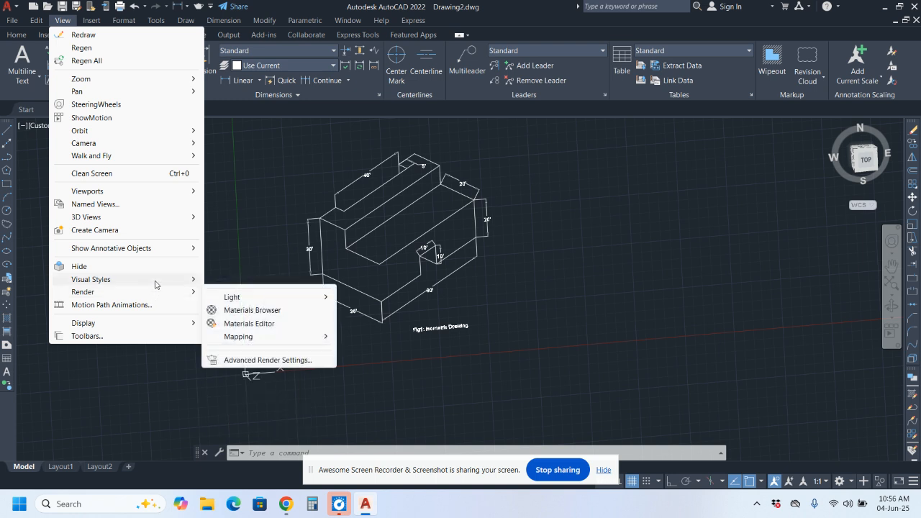
{"action": "mouse_move", "coordinate": [155, 284]}
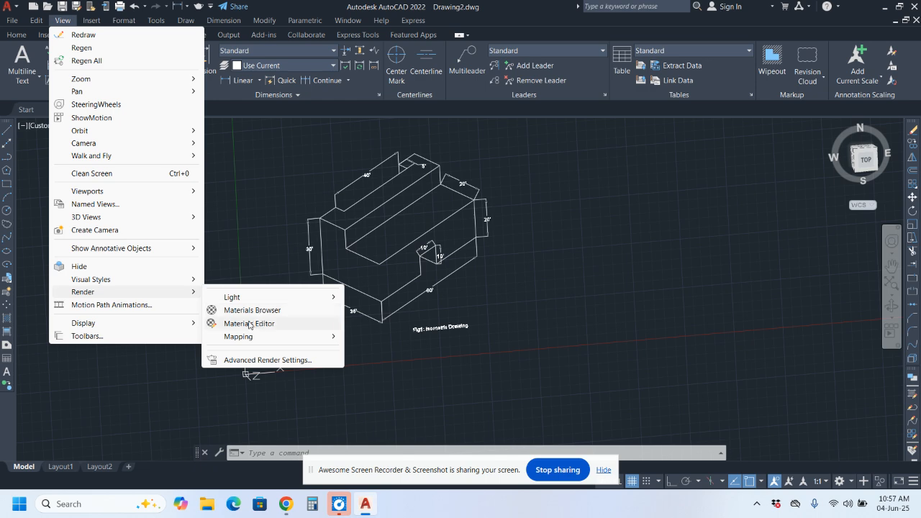
{"action": "left_click", "coordinate": [12, 21]}
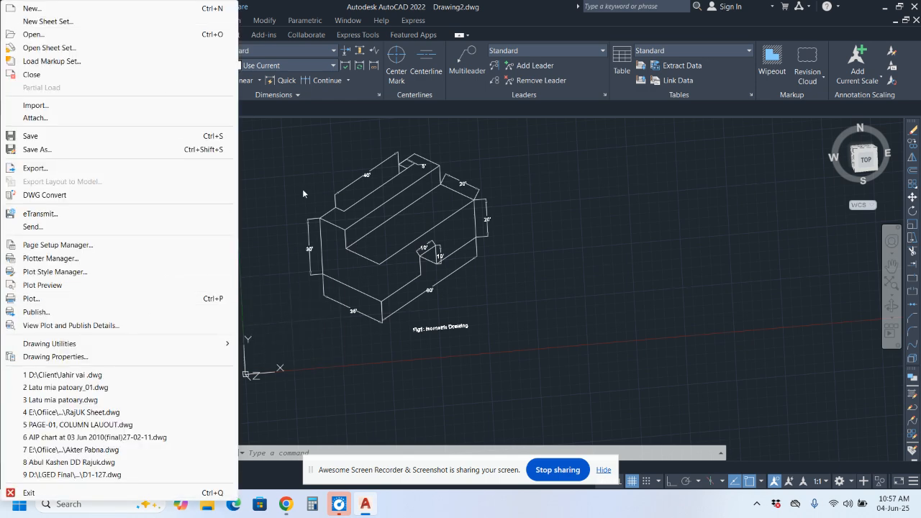
{"action": "left_click", "coordinate": [285, 151]}
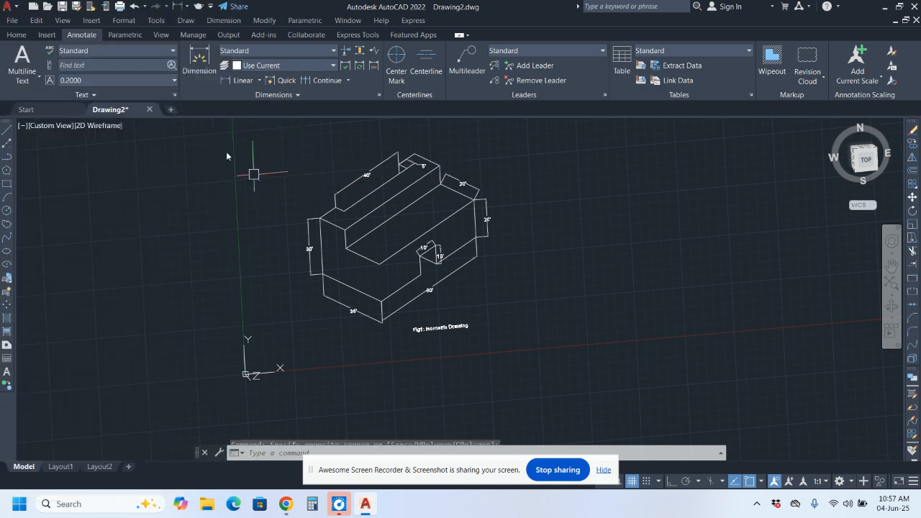
Turn the display of the UCS icon off and back on
{"action": "left_click", "coordinate": [63, 20]}
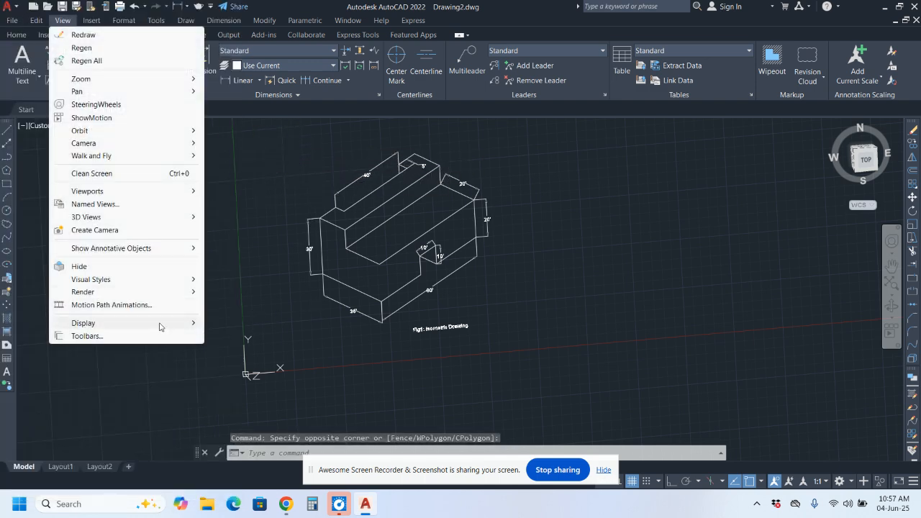
{"action": "mouse_move", "coordinate": [191, 327]}
{"action": "mouse_move", "coordinate": [250, 328]}
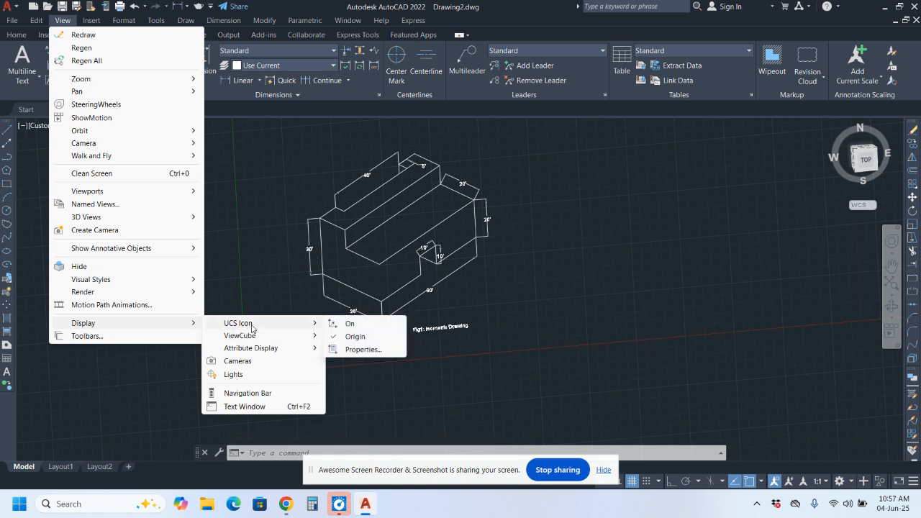
{"action": "left_click", "coordinate": [334, 324]}
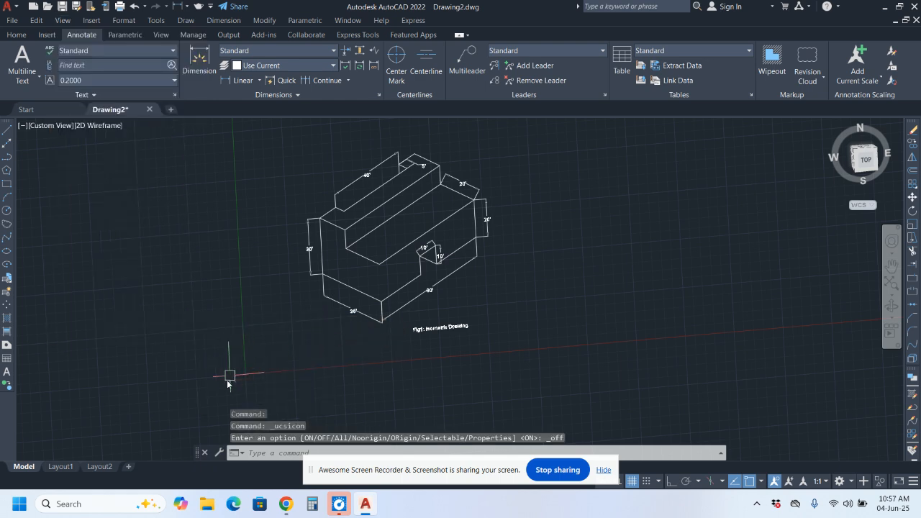
{"action": "left_click", "coordinate": [65, 21]}
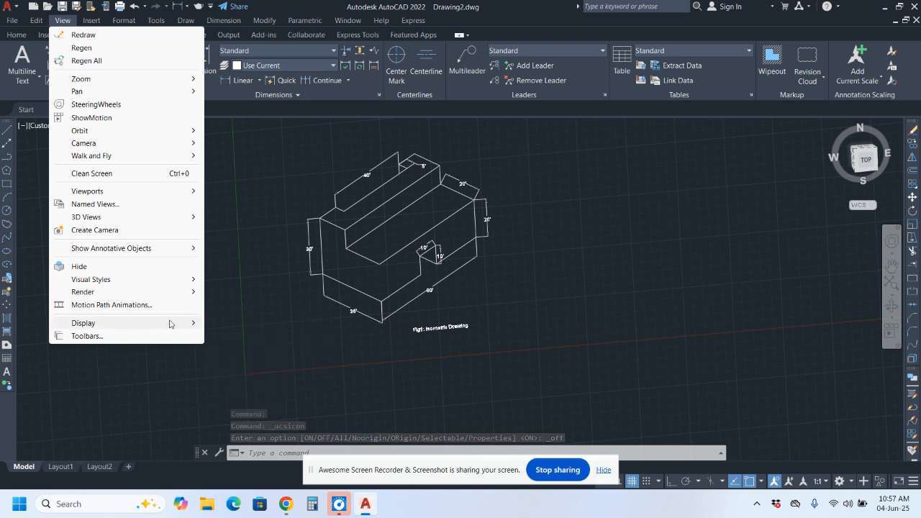
{"action": "mouse_move", "coordinate": [237, 321]}
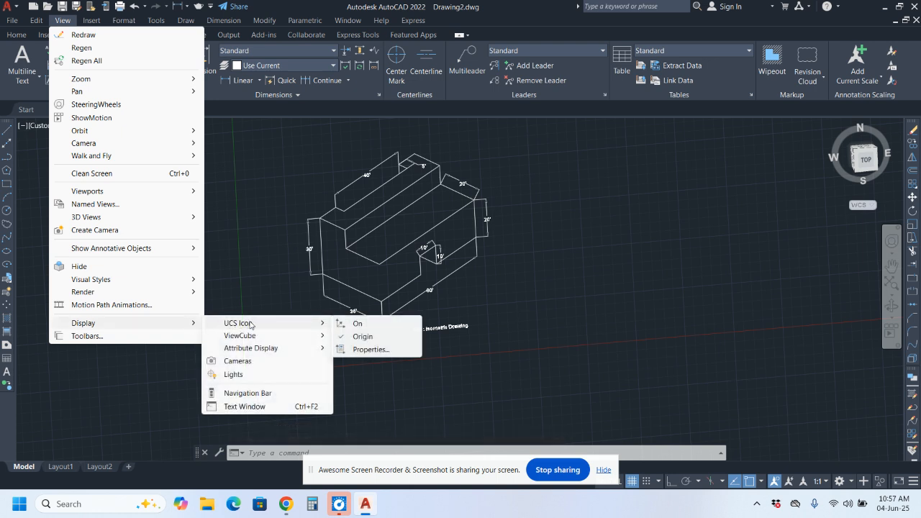
{"action": "left_click", "coordinate": [360, 322]}
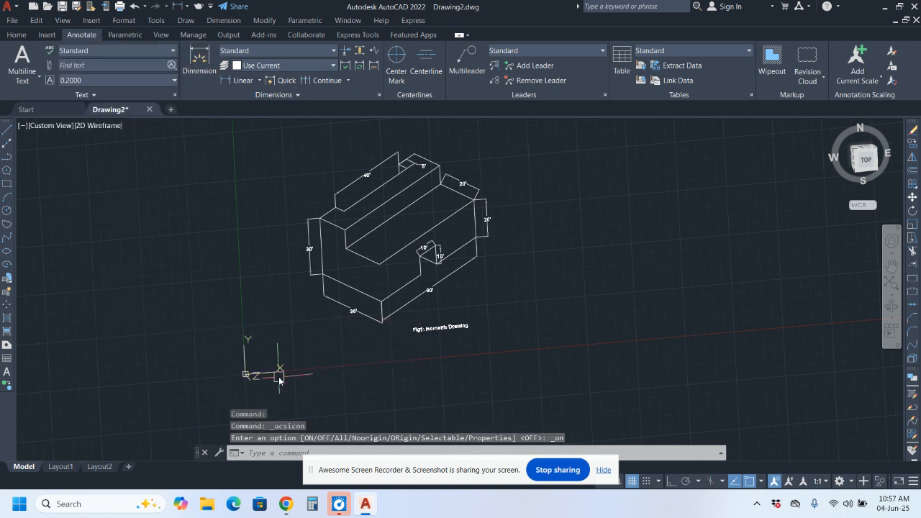
Undo the recent view changes, including Adjust Distance and Free Orbit, back to the Top view of the isometric drawing
{"action": "key", "text": "ctrl+z"}
{"action": "key", "text": "ctrl+z"}
{"action": "key", "text": "ctrl+z"}
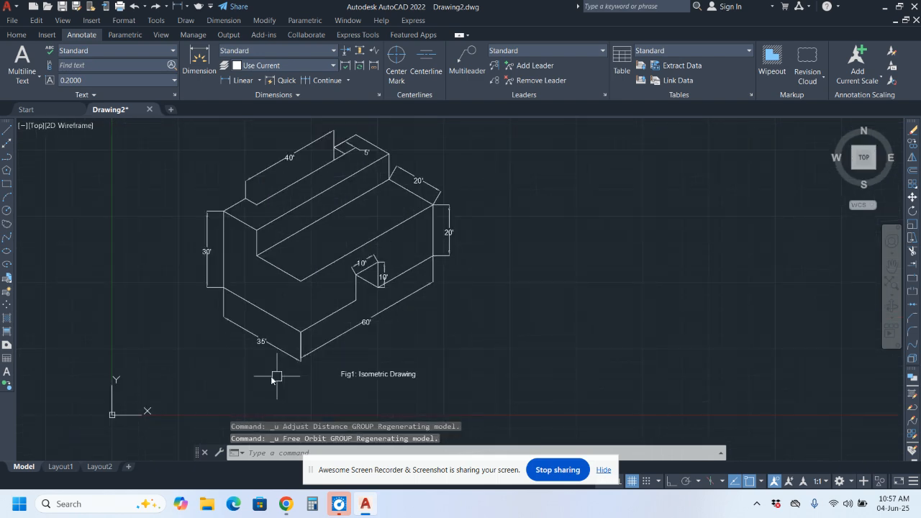
Turn on the display of the navigation bar
{"action": "left_click", "coordinate": [63, 22]}
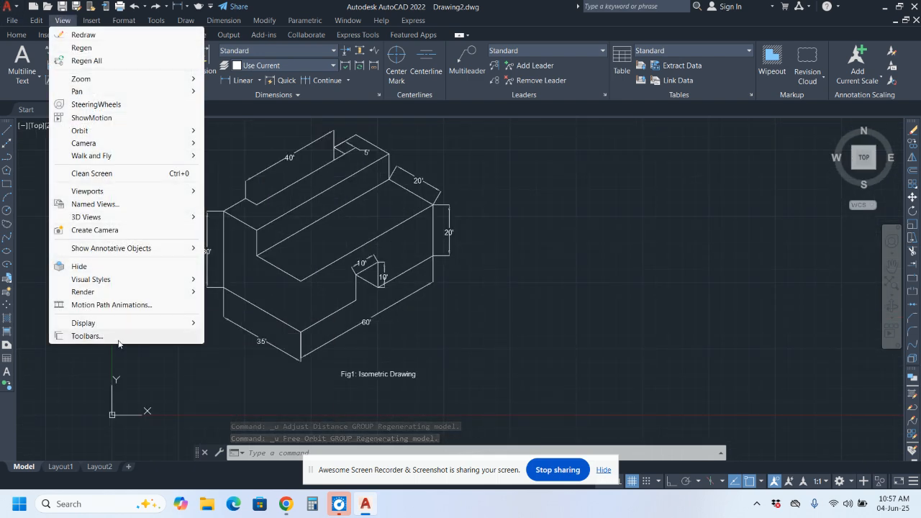
{"action": "mouse_move", "coordinate": [141, 323]}
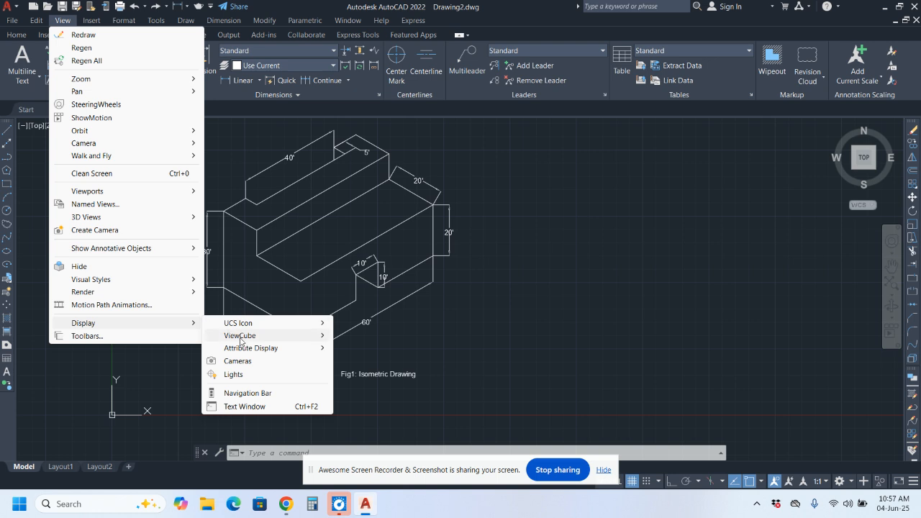
{"action": "mouse_move", "coordinate": [243, 343]}
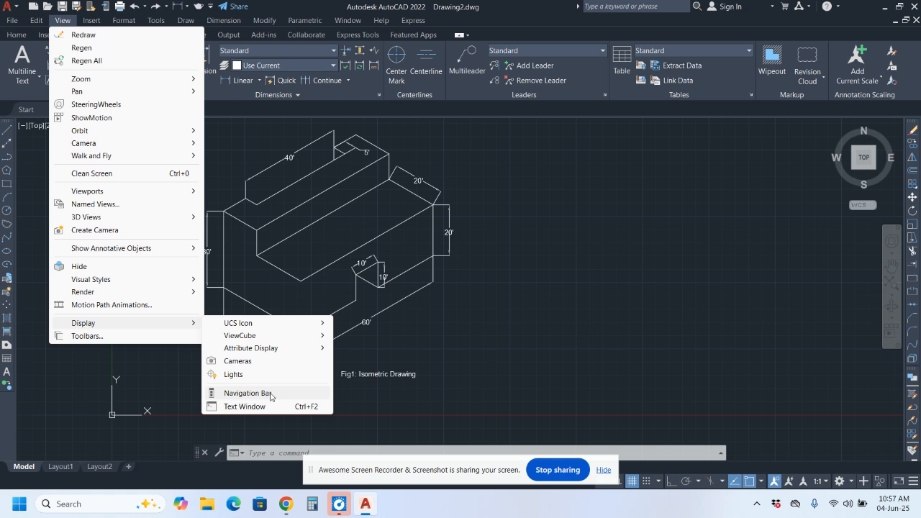
{"action": "left_click", "coordinate": [266, 395]}
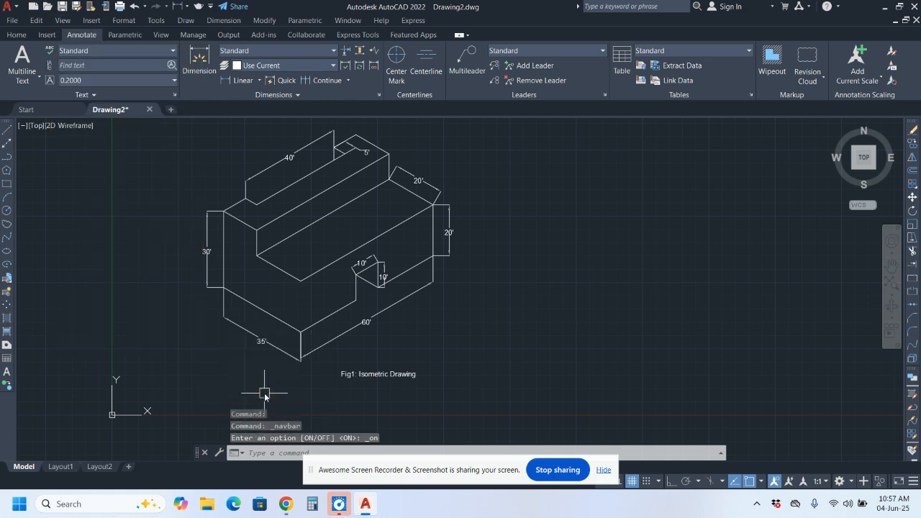
{"action": "left_click", "coordinate": [63, 20]}
{"action": "mouse_move", "coordinate": [36, 20]}
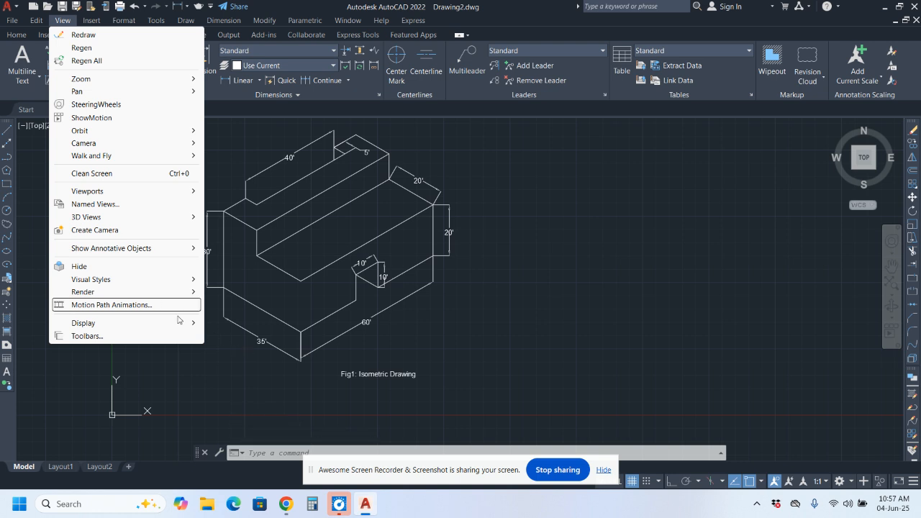
{"action": "left_click", "coordinate": [235, 393]}
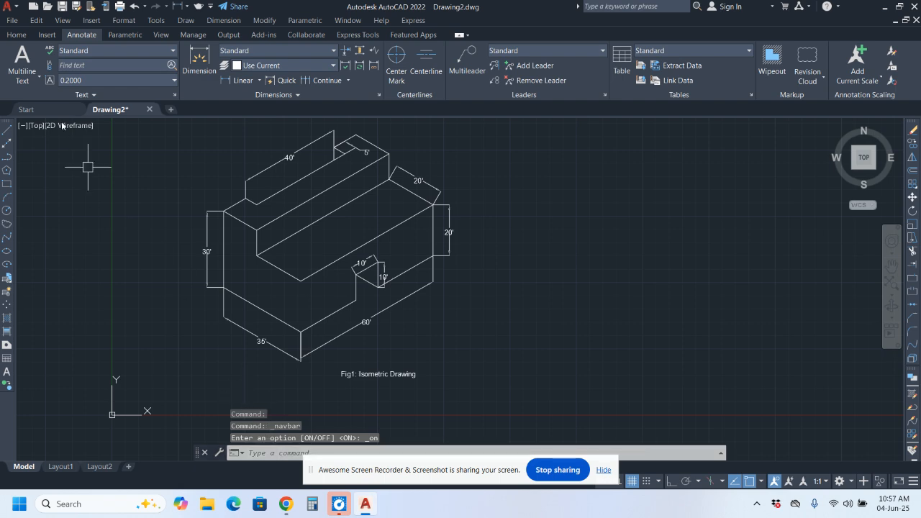
Browse the File, Edit and Insert command categories in the Customize User Interface dialog and close it without changes
{"action": "left_click", "coordinate": [63, 20]}
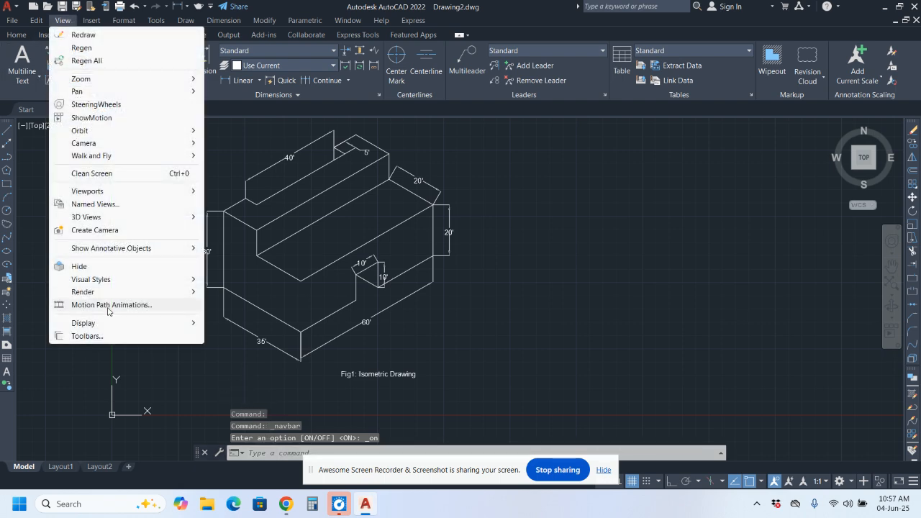
{"action": "left_click", "coordinate": [96, 337]}
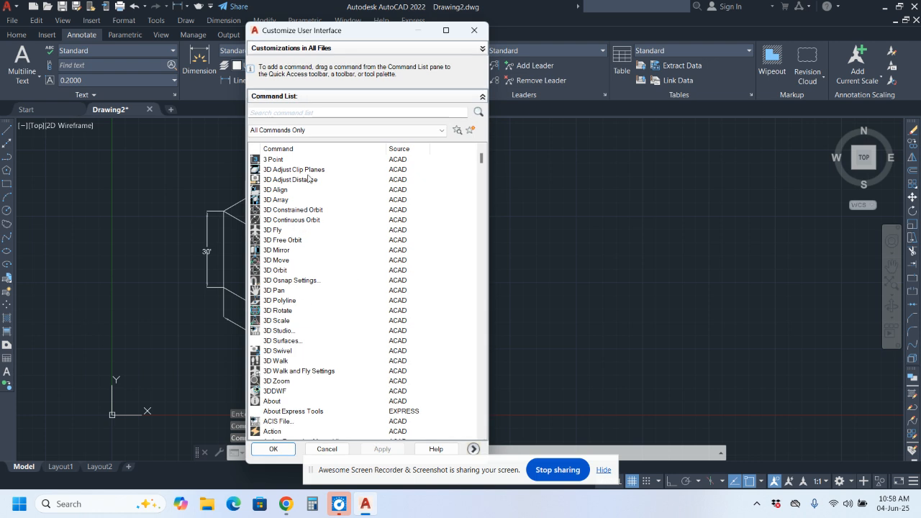
{"action": "left_click", "coordinate": [345, 130]}
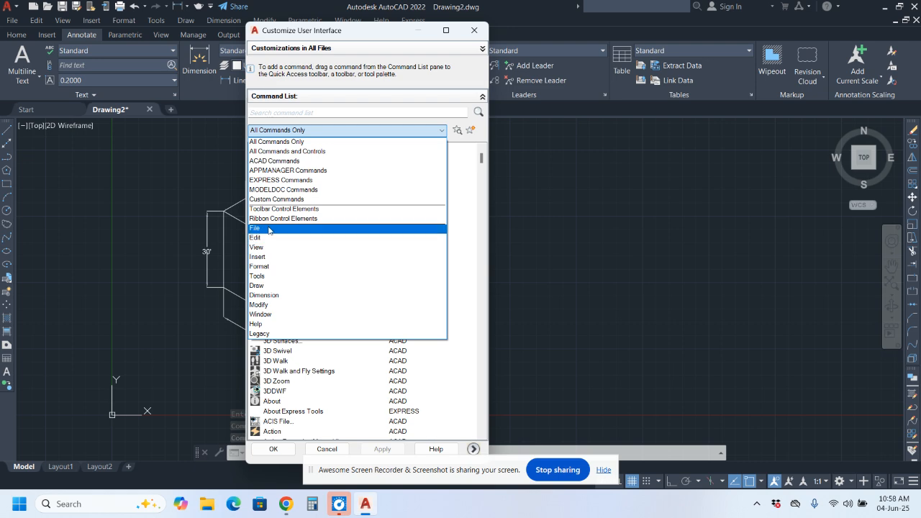
{"action": "left_click", "coordinate": [269, 229]}
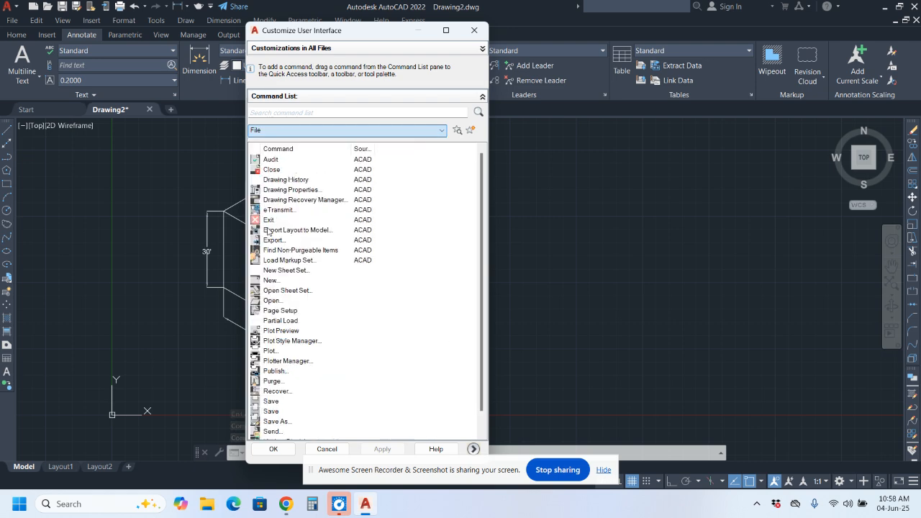
{"action": "left_click", "coordinate": [336, 133]}
{"action": "left_click", "coordinate": [328, 236]}
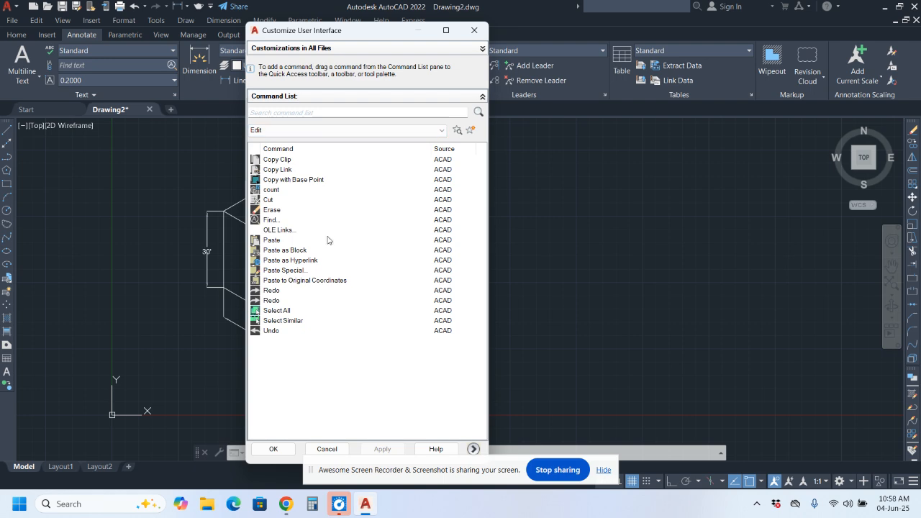
{"action": "left_click", "coordinate": [331, 130]}
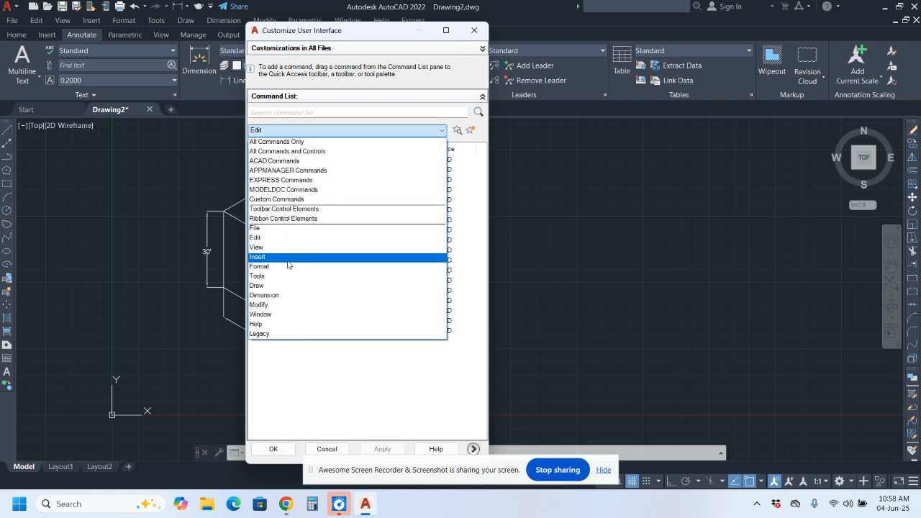
{"action": "left_click", "coordinate": [287, 260]}
{"action": "left_click", "coordinate": [313, 131]}
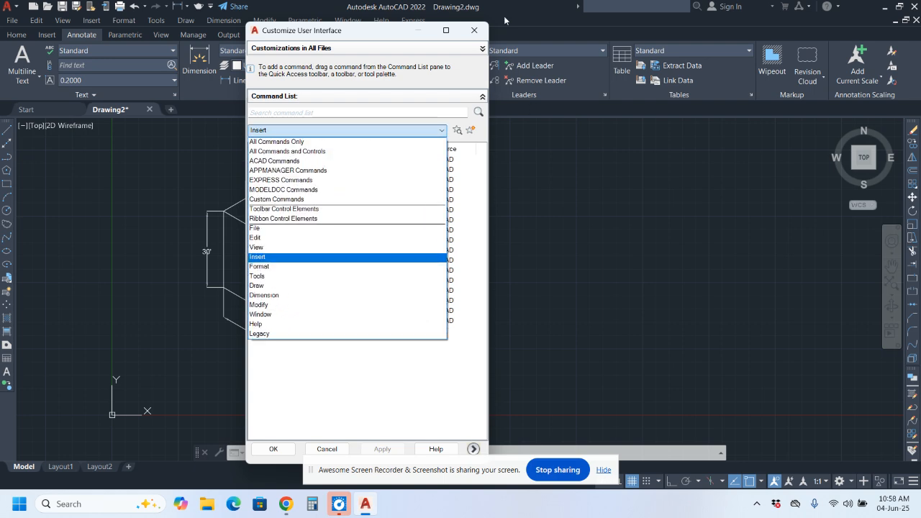
{"action": "left_click", "coordinate": [475, 30]}
{"action": "left_click", "coordinate": [475, 30]}
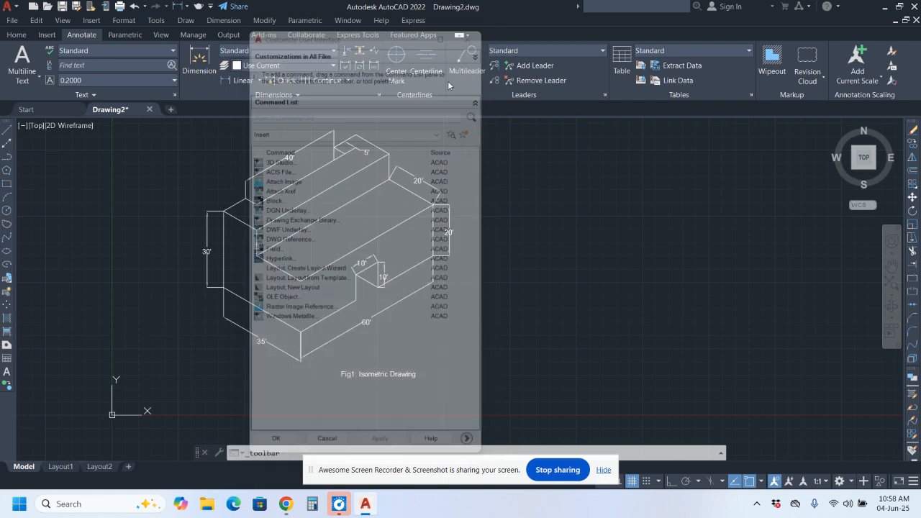
Start attaching a raster image reference, choosing IMG_20250406_131110.jpg from the Desktop folder
{"action": "left_click", "coordinate": [92, 20]}
{"action": "left_click", "coordinate": [93, 21]}
{"action": "left_click", "coordinate": [92, 21]}
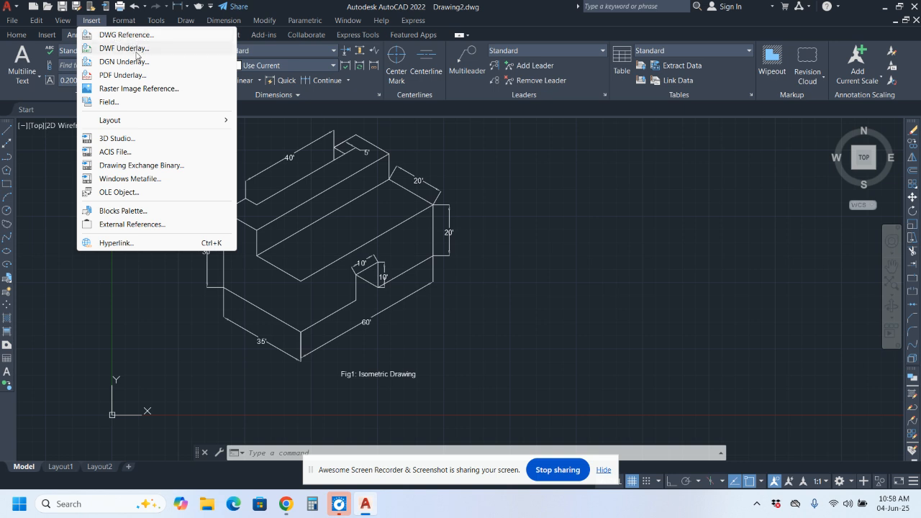
{"action": "left_click", "coordinate": [141, 89]}
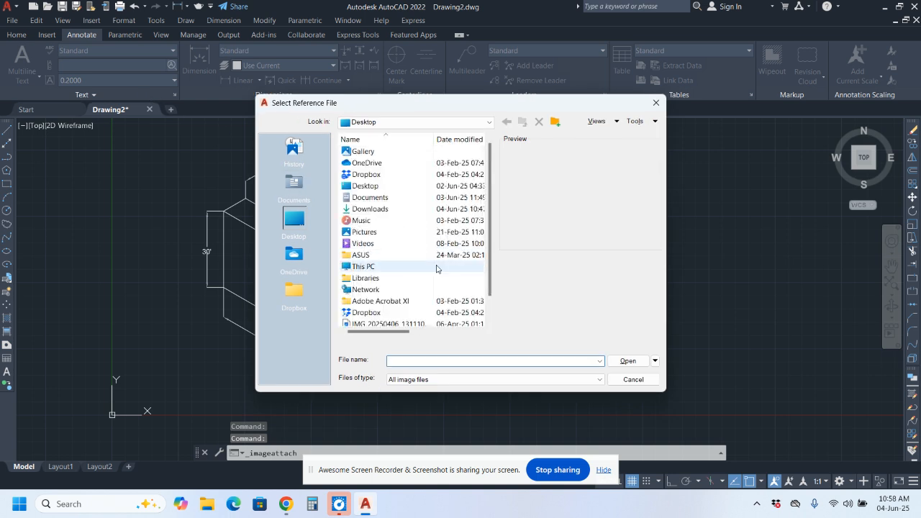
{"action": "scroll", "coordinate": [441, 286], "scroll_direction": "down", "scroll_amount": 1}
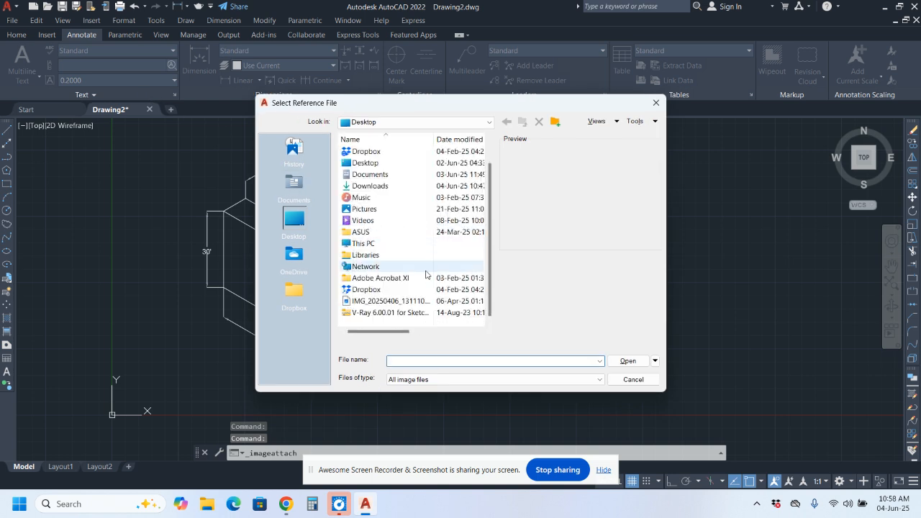
{"action": "left_click", "coordinate": [390, 302]}
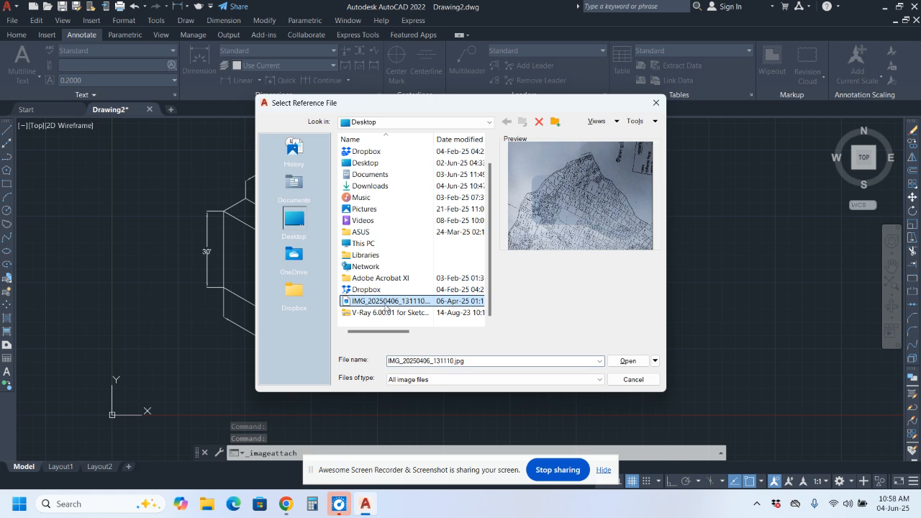
{"action": "left_click", "coordinate": [622, 360]}
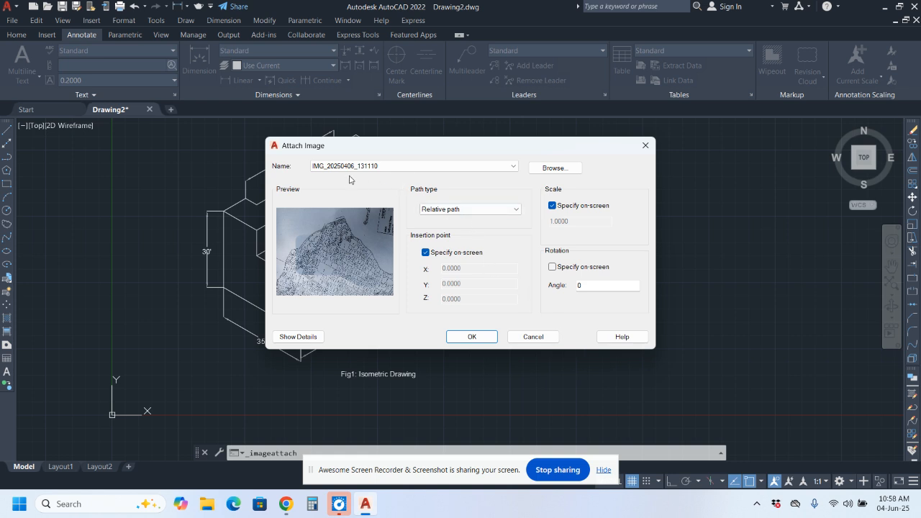
Turn off on-screen scale specification for the image and set its scale factor to 2
{"action": "left_click", "coordinate": [403, 166]}
{"action": "left_click", "coordinate": [421, 176]}
{"action": "left_click", "coordinate": [553, 206]}
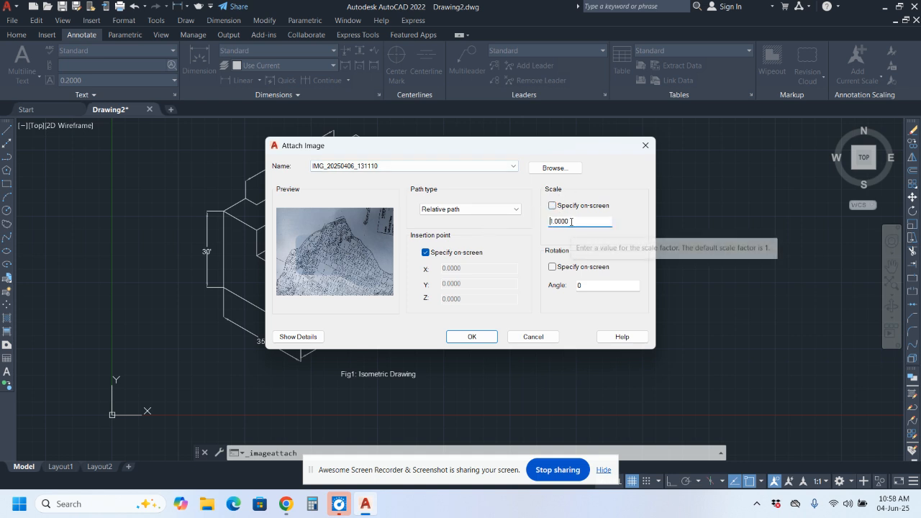
{"action": "left_click", "coordinate": [567, 222]}
{"action": "type", "text": "2"}
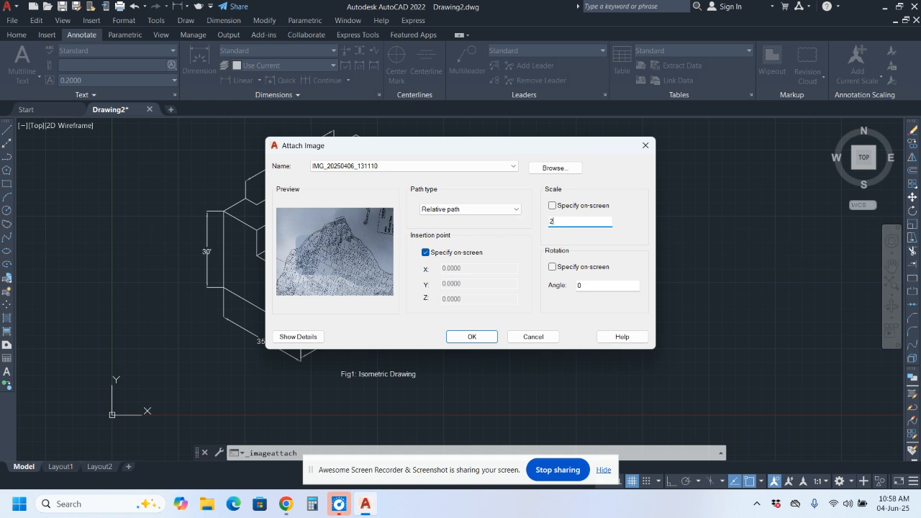
{"action": "left_click", "coordinate": [482, 208]}
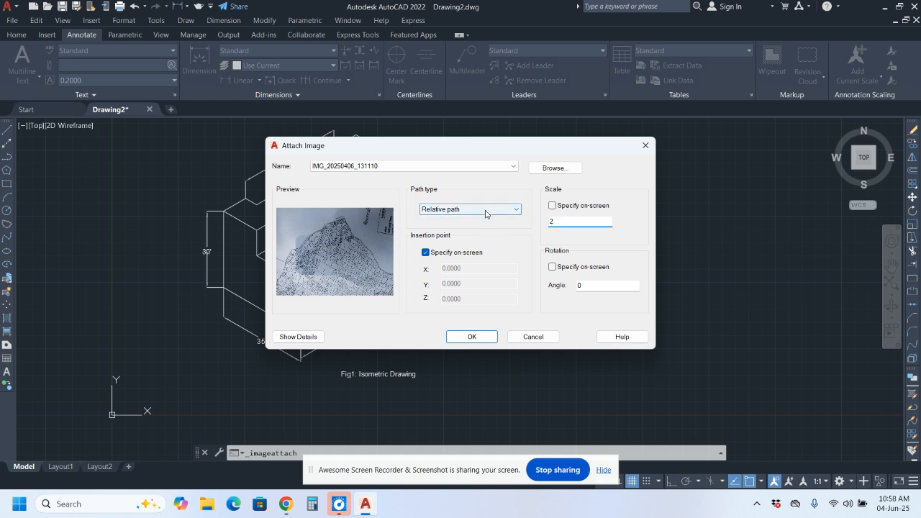
{"action": "left_click", "coordinate": [484, 210]}
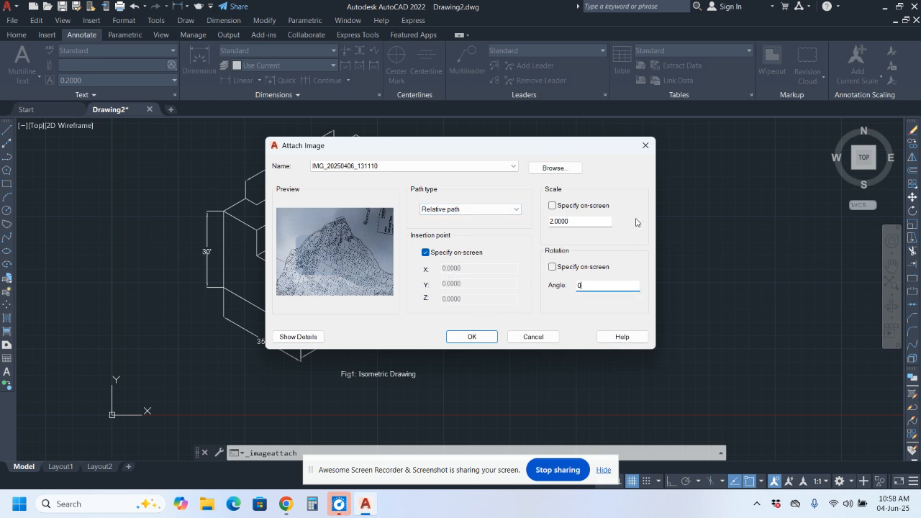
Set the image's scale factor to 1 and place the image in the empty space beside the isometric drawing
{"action": "left_click", "coordinate": [553, 207]}
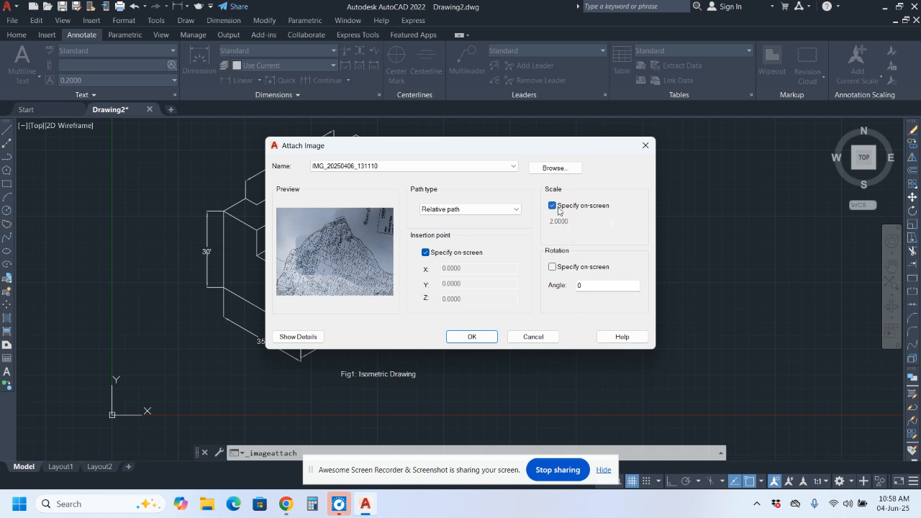
{"action": "left_click", "coordinate": [552, 206]}
{"action": "key", "text": "Tab"}
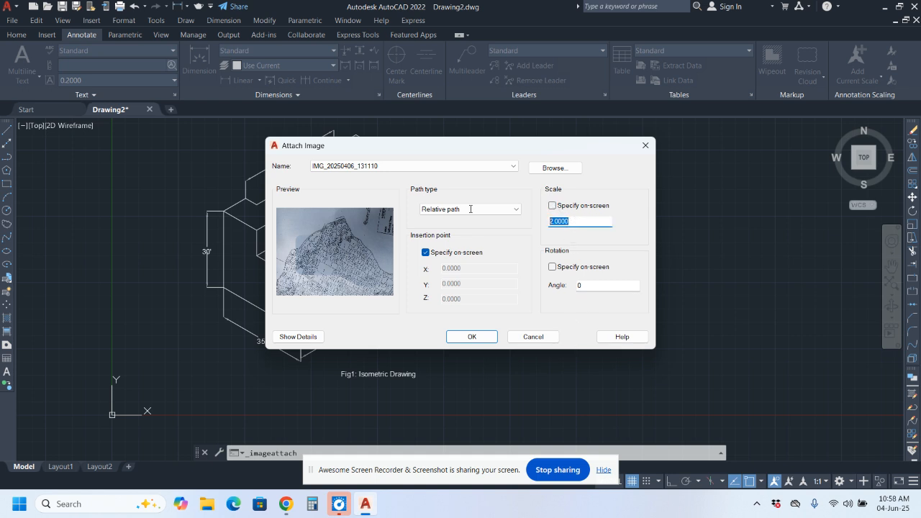
{"action": "type", "text": "1."}
{"action": "left_click", "coordinate": [478, 343]}
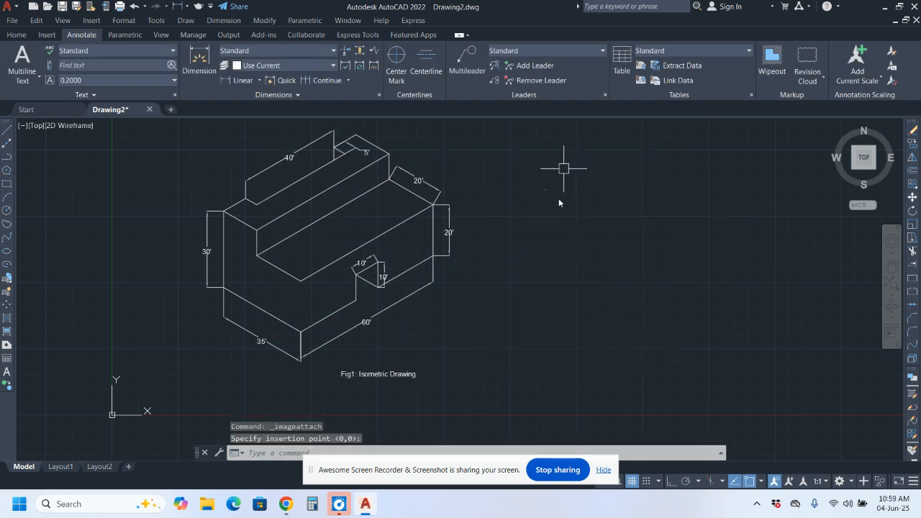
Locate the tiny attached image beside the isometric drawing, select it to examine it up close, and clear the selection
{"action": "scroll", "coordinate": [556, 202], "scroll_direction": "down", "scroll_amount": 8}
{"action": "scroll", "coordinate": [573, 201], "scroll_direction": "up", "scroll_amount": 8}
{"action": "scroll", "coordinate": [338, 253], "scroll_direction": "up", "scroll_amount": 4}
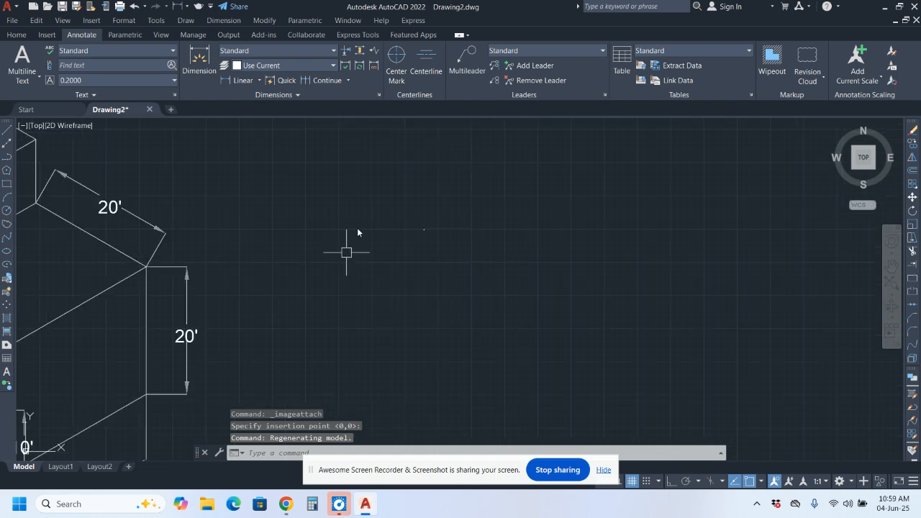
{"action": "left_click", "coordinate": [362, 179]}
{"action": "left_click", "coordinate": [533, 337]}
{"action": "scroll", "coordinate": [424, 241], "scroll_direction": "up", "scroll_amount": 6}
{"action": "scroll", "coordinate": [429, 174], "scroll_direction": "up", "scroll_amount": 10}
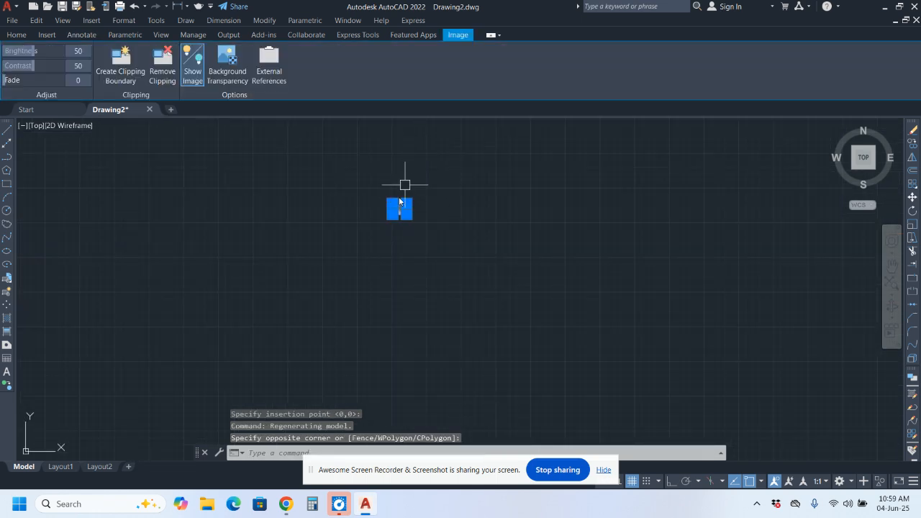
{"action": "middle_click_drag", "start_coordinate": [422, 154], "coordinate": [420, 352]}
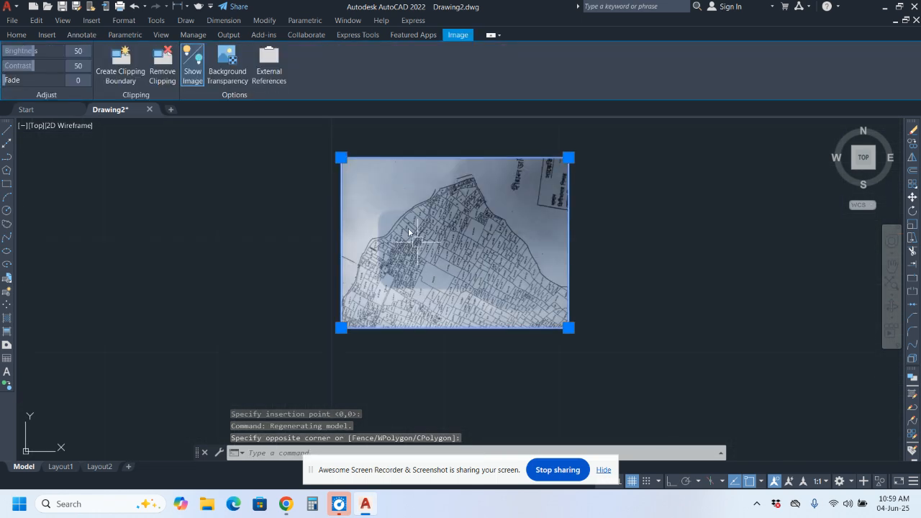
{"action": "scroll", "coordinate": [408, 227], "scroll_direction": "up", "scroll_amount": 2}
{"action": "scroll", "coordinate": [408, 227], "scroll_direction": "down", "scroll_amount": 4}
{"action": "scroll", "coordinate": [408, 228], "scroll_direction": "down", "scroll_amount": 4}
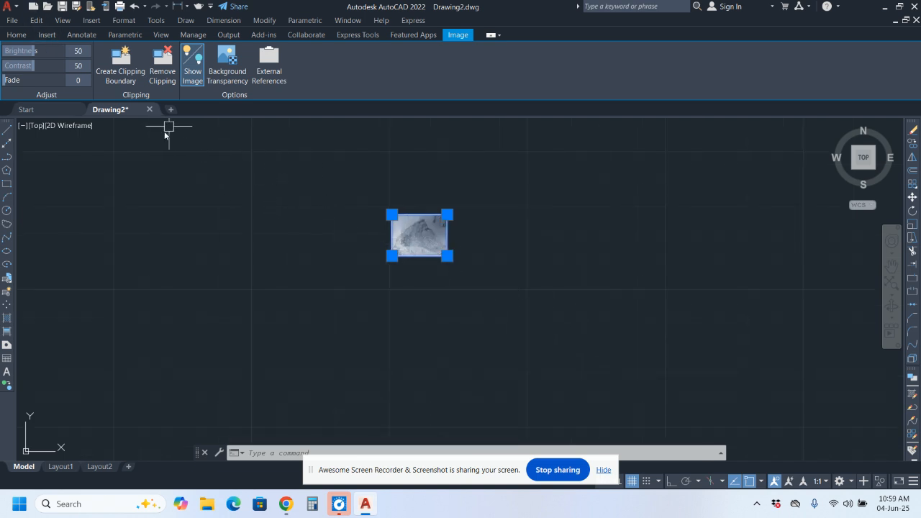
{"action": "key", "text": "Escape"}
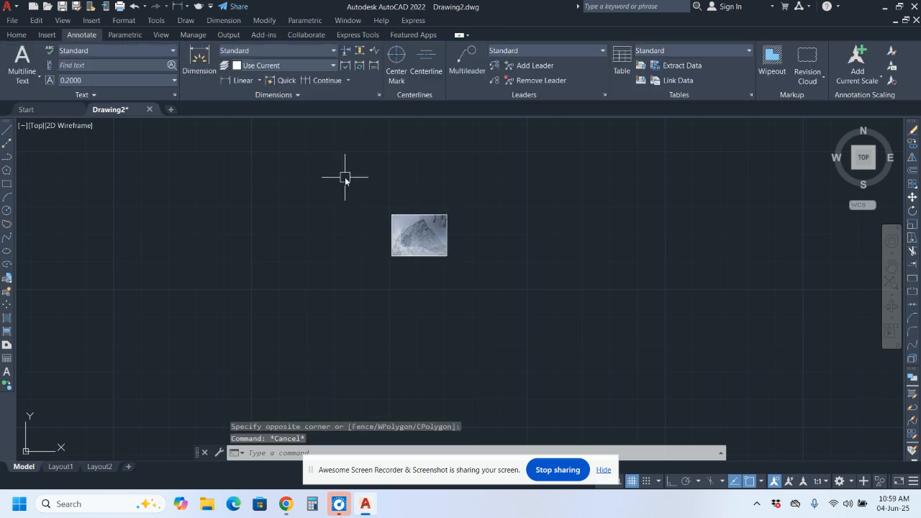
Delete the attached raster image from the drawing
{"action": "scroll", "coordinate": [328, 165], "scroll_direction": "down", "scroll_amount": 4}
{"action": "scroll", "coordinate": [345, 183], "scroll_direction": "up", "scroll_amount": 4}
{"action": "scroll", "coordinate": [340, 187], "scroll_direction": "up", "scroll_amount": 2}
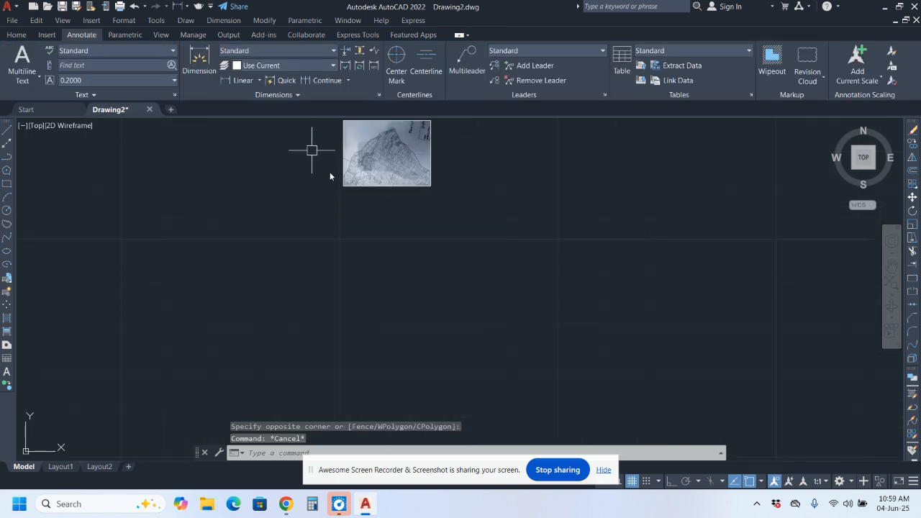
{"action": "middle_click_drag", "start_coordinate": [330, 170], "coordinate": [354, 298]}
{"action": "left_click", "coordinate": [321, 243]}
{"action": "left_click", "coordinate": [574, 410]}
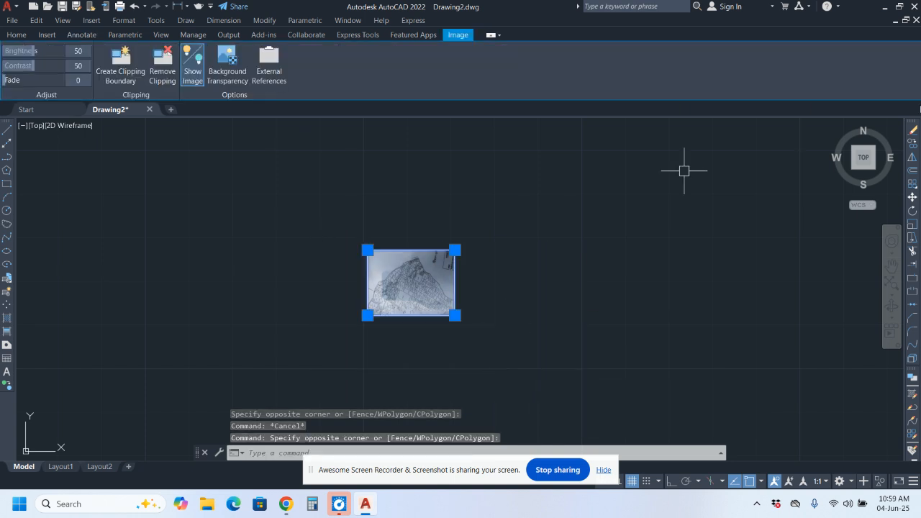
{"action": "key", "text": "Delete"}
{"action": "scroll", "coordinate": [659, 203], "scroll_direction": "down", "scroll_amount": 2}
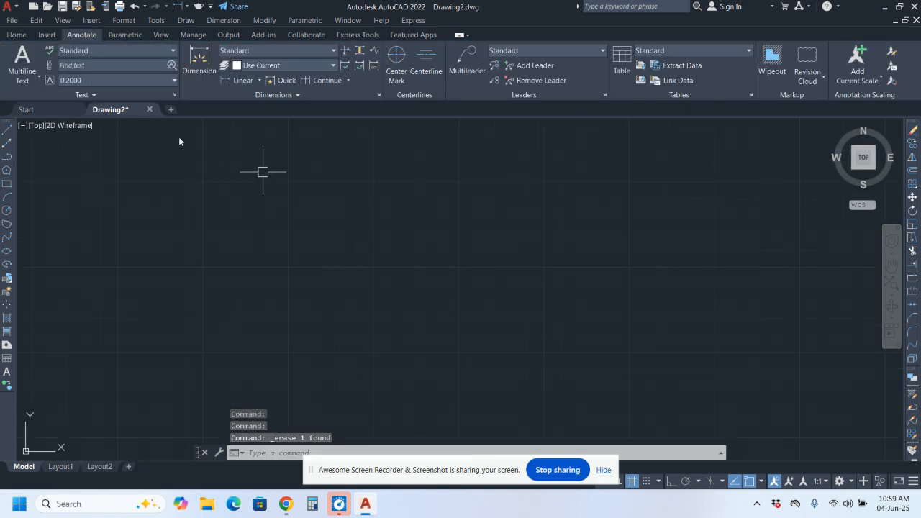
Review the Insert commands, and view the isometric drawing in Layout1 and Layout2 before returning to Layout1
{"action": "left_click", "coordinate": [91, 20]}
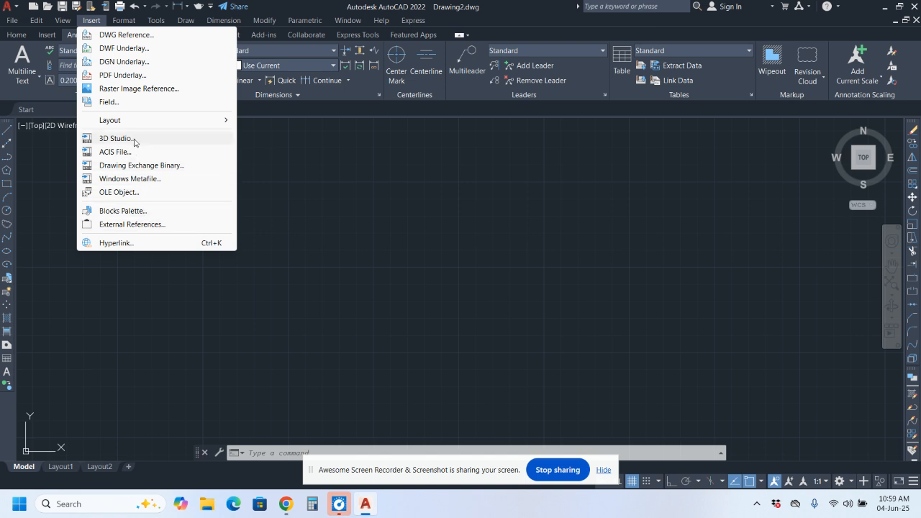
{"action": "mouse_move", "coordinate": [141, 128]}
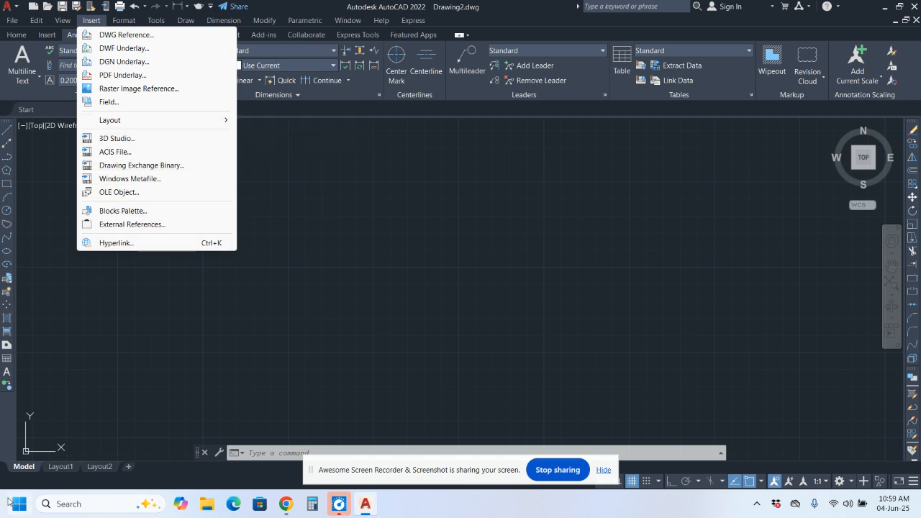
{"action": "left_click", "coordinate": [63, 469]}
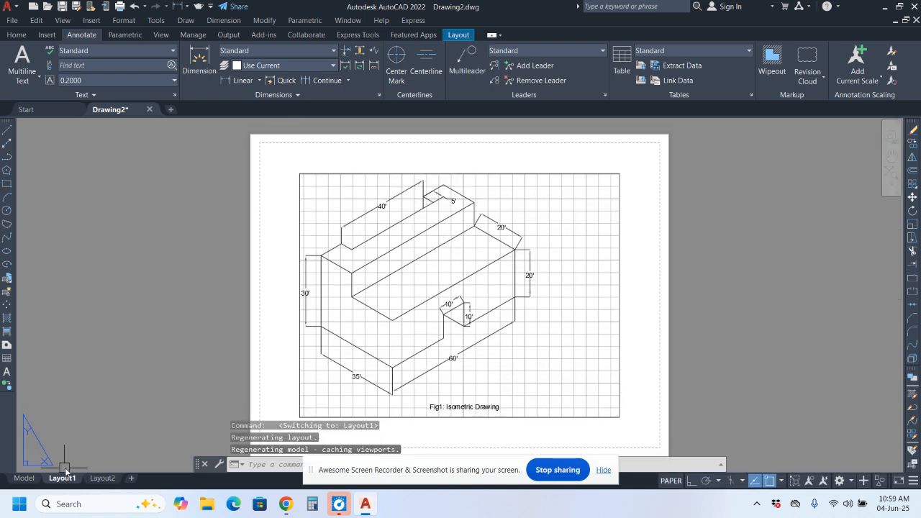
{"action": "left_click", "coordinate": [103, 479]}
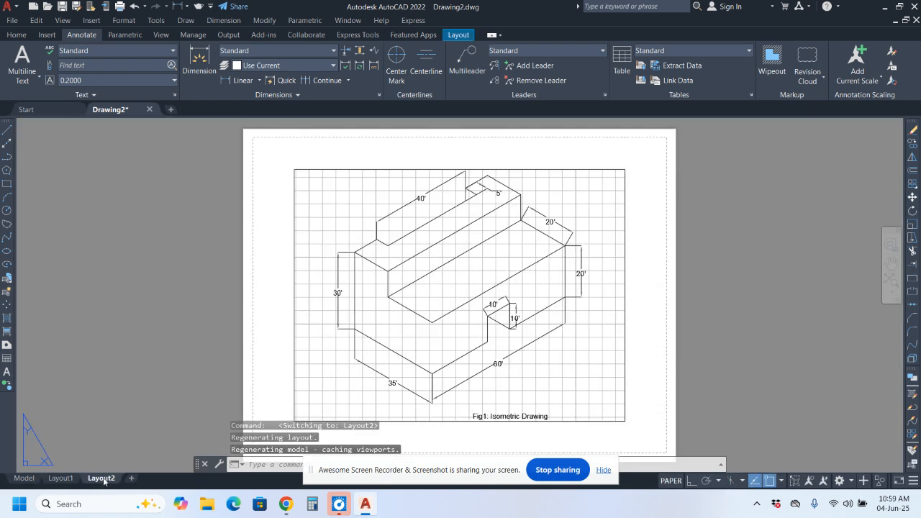
{"action": "left_click", "coordinate": [61, 478]}
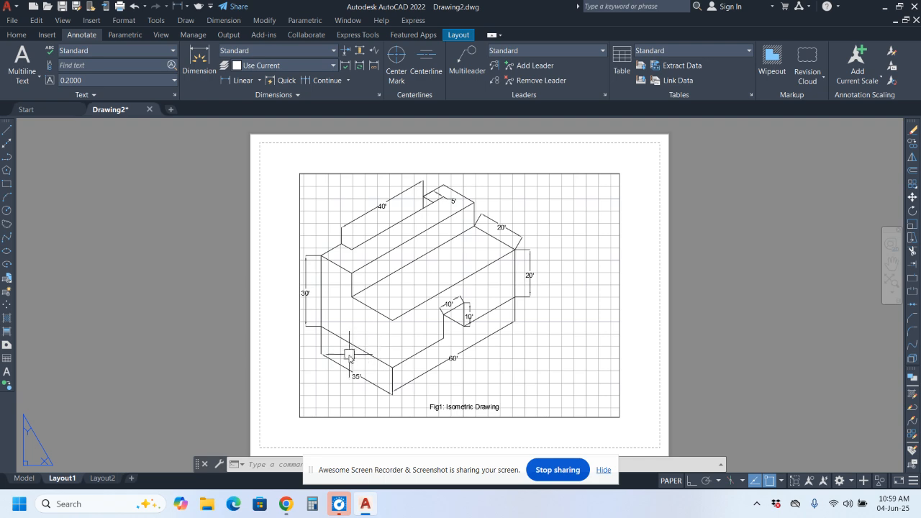
Look at the plot settings for Layout1, close them without plotting, and return to model space
{"action": "key", "text": "ctrl+p"}
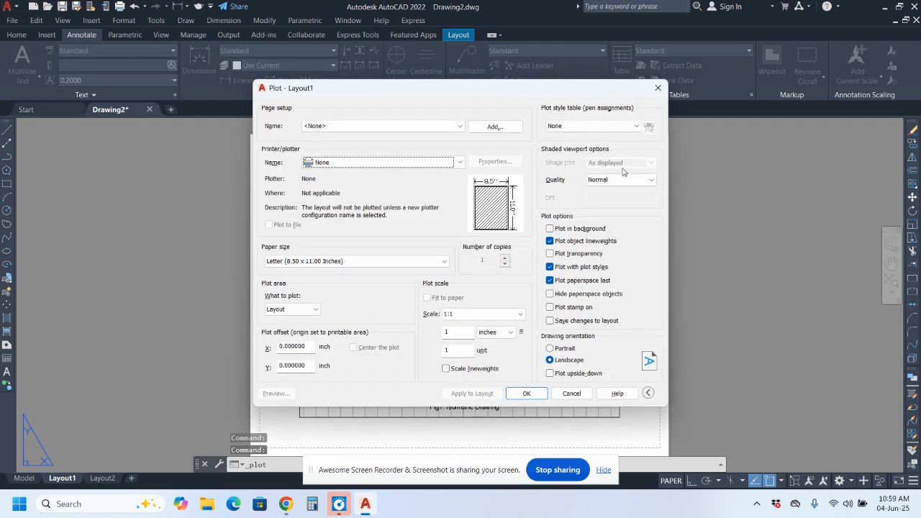
{"action": "left_click", "coordinate": [658, 87]}
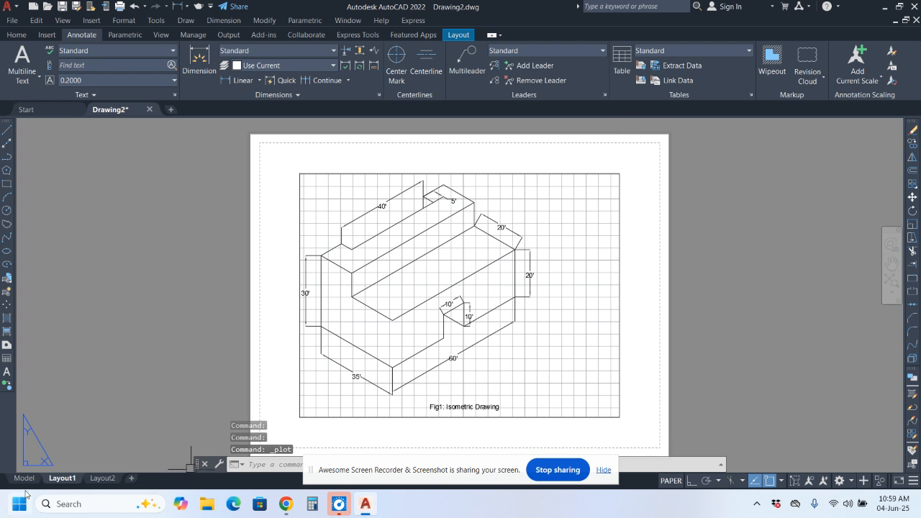
{"action": "left_click", "coordinate": [24, 477]}
{"action": "left_click", "coordinate": [92, 20]}
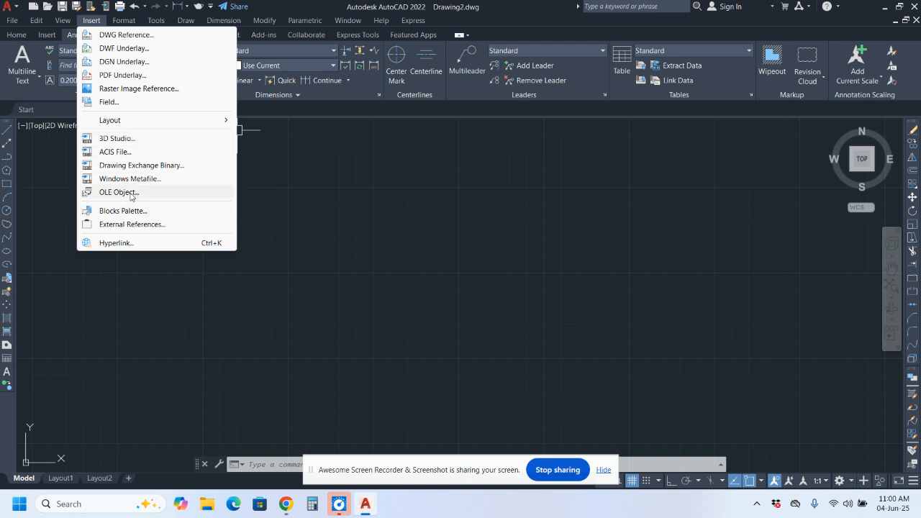
{"action": "left_click", "coordinate": [276, 216]}
{"action": "left_click", "coordinate": [241, 191]}
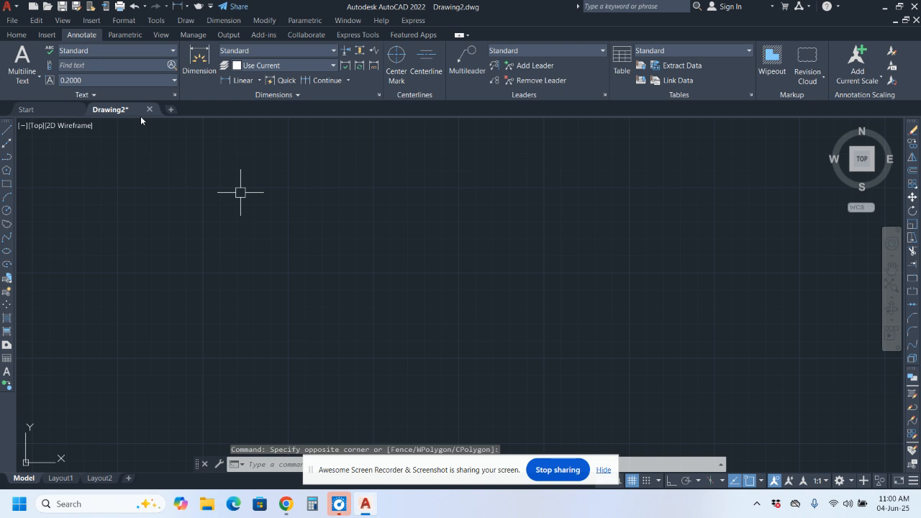
Review the Format commands, view the drawing's layers in the Layer Properties Manager, and close it
{"action": "left_click", "coordinate": [119, 22]}
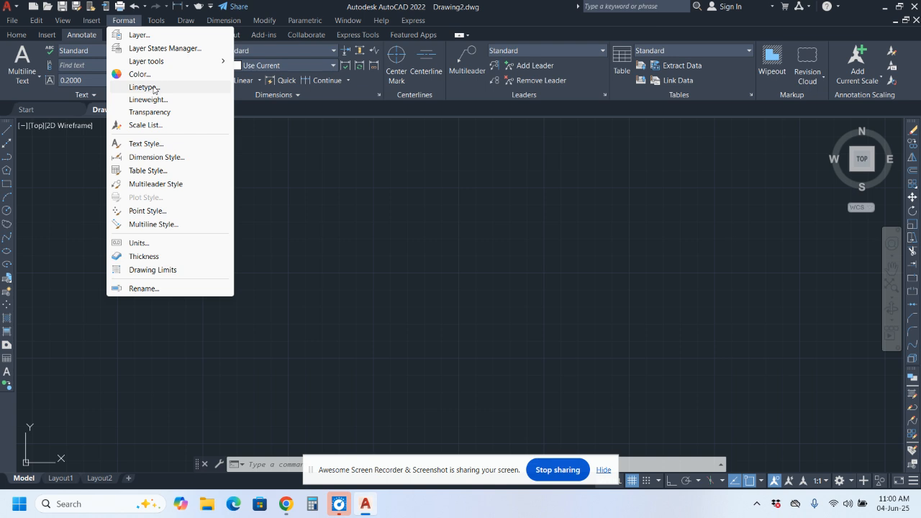
{"action": "left_click", "coordinate": [146, 34]}
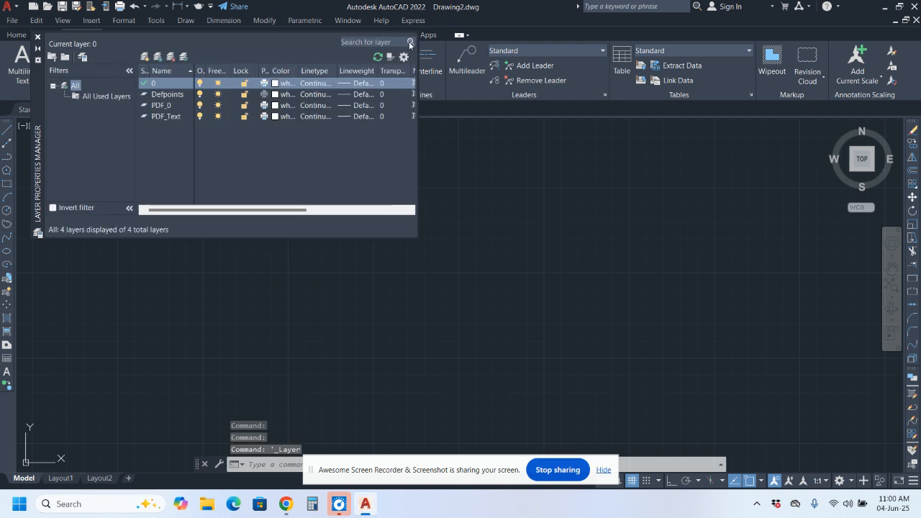
{"action": "left_click", "coordinate": [38, 37]}
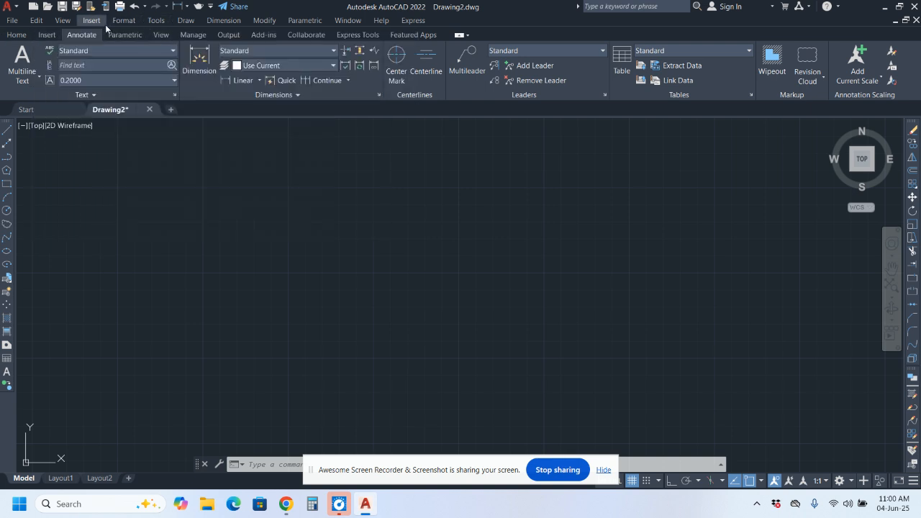
Open the Text Style settings and look through the available fonts and font styles for the Standard style without changing them
{"action": "left_click", "coordinate": [124, 20]}
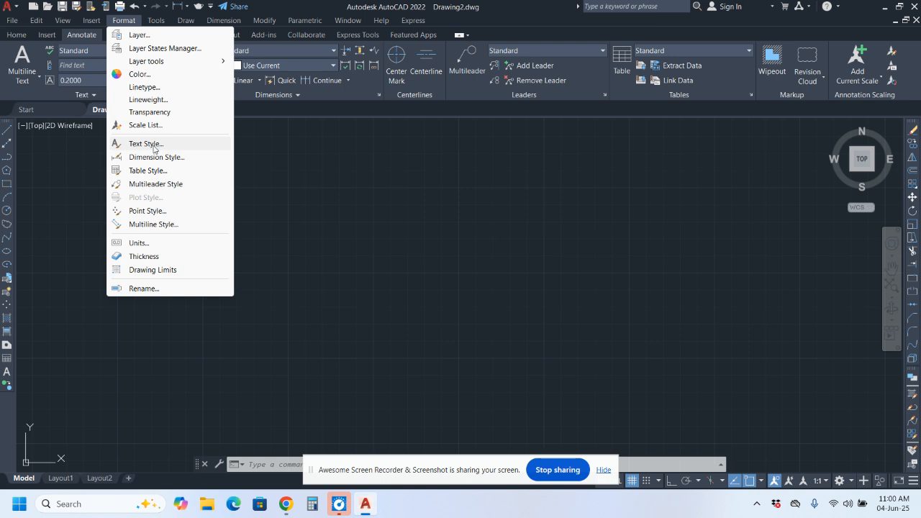
{"action": "left_click", "coordinate": [153, 146]}
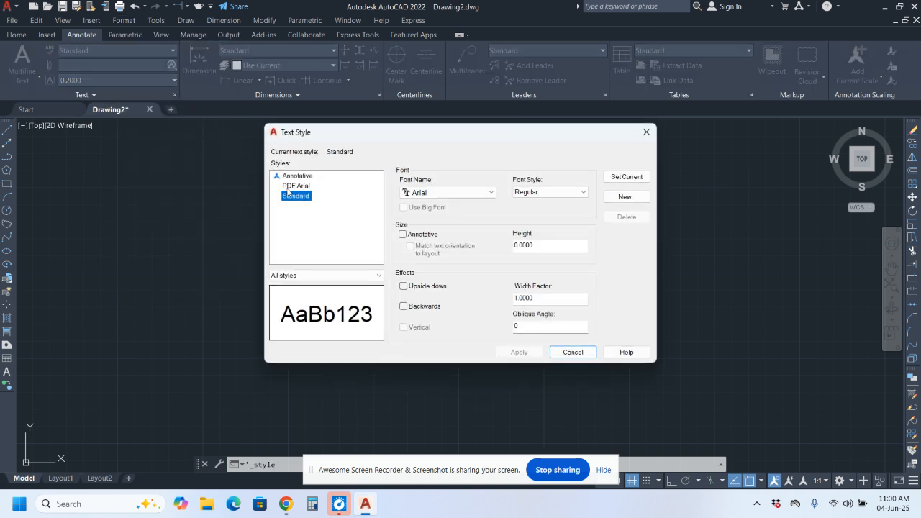
{"action": "left_click", "coordinate": [438, 195]}
{"action": "scroll", "coordinate": [443, 209], "scroll_direction": "down", "scroll_amount": 5}
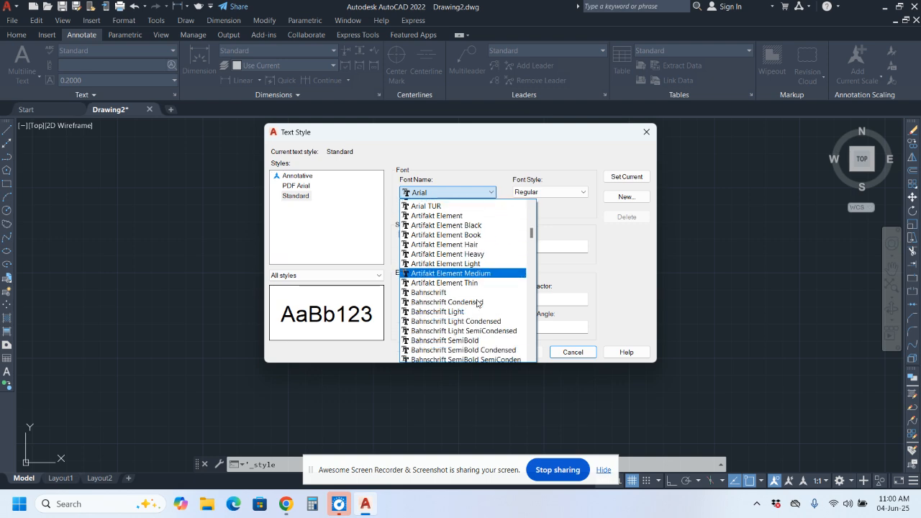
{"action": "scroll", "coordinate": [461, 266], "scroll_direction": "up", "scroll_amount": 5}
{"action": "scroll", "coordinate": [467, 281], "scroll_direction": "down", "scroll_amount": 6}
{"action": "scroll", "coordinate": [464, 273], "scroll_direction": "up", "scroll_amount": 10}
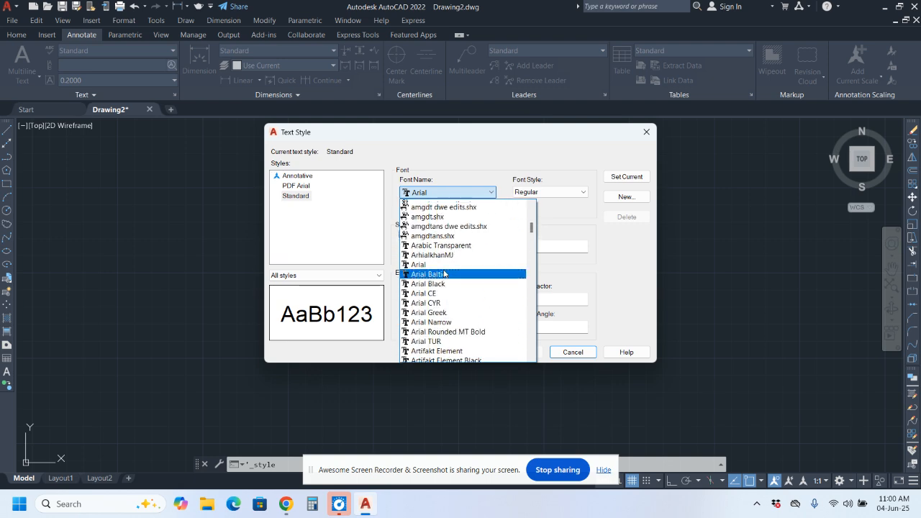
{"action": "left_click", "coordinate": [447, 197]}
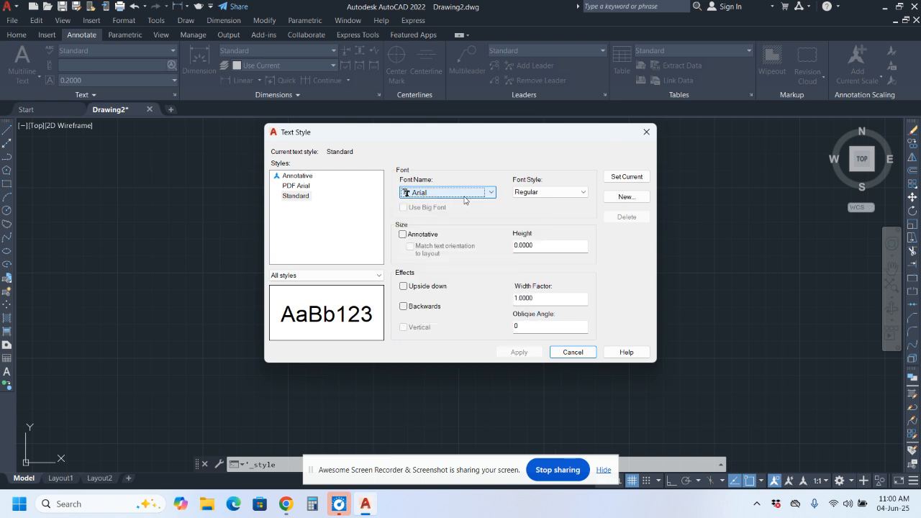
{"action": "left_click", "coordinate": [462, 194]}
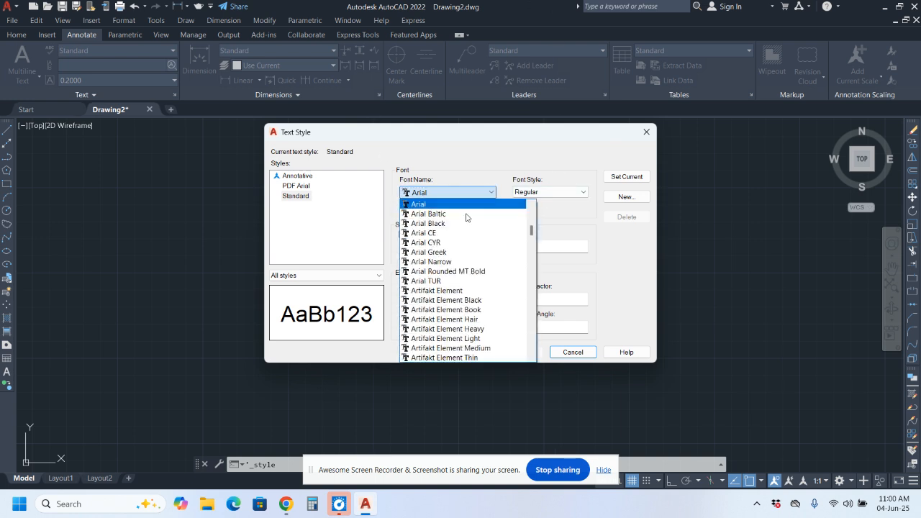
{"action": "scroll", "coordinate": [472, 205], "scroll_direction": "down", "scroll_amount": 2}
{"action": "left_click", "coordinate": [474, 195]}
{"action": "left_click", "coordinate": [567, 192]}
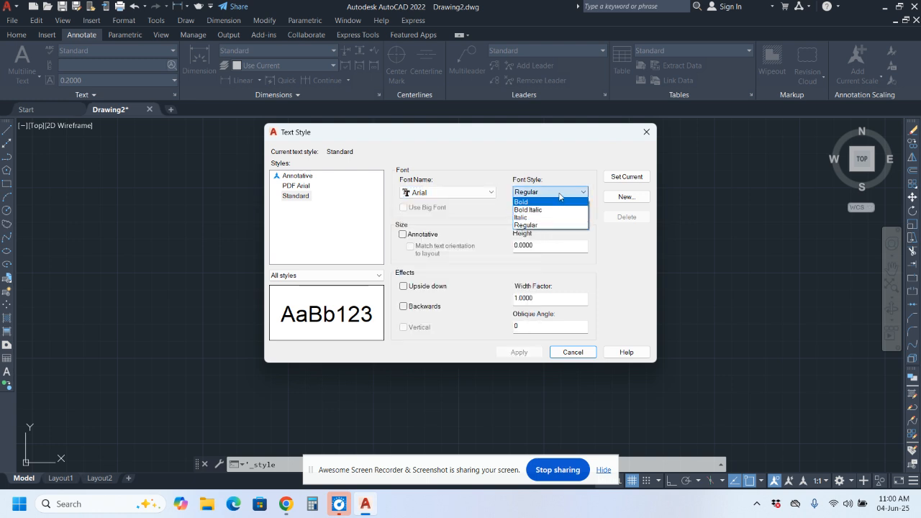
{"action": "left_click", "coordinate": [559, 195]}
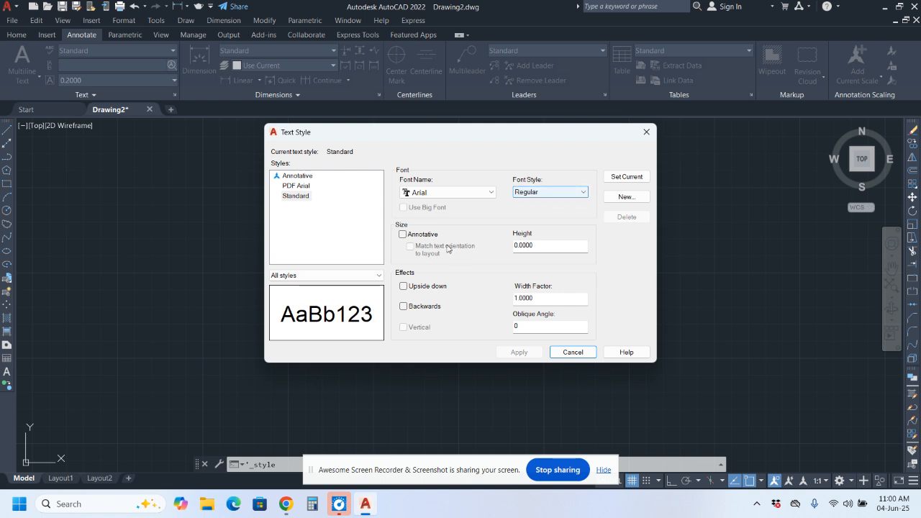
Set the Standard text style's height to 10, apply it, and close the text style settings
{"action": "double_click", "coordinate": [525, 245]}
{"action": "type", "text": "10"}
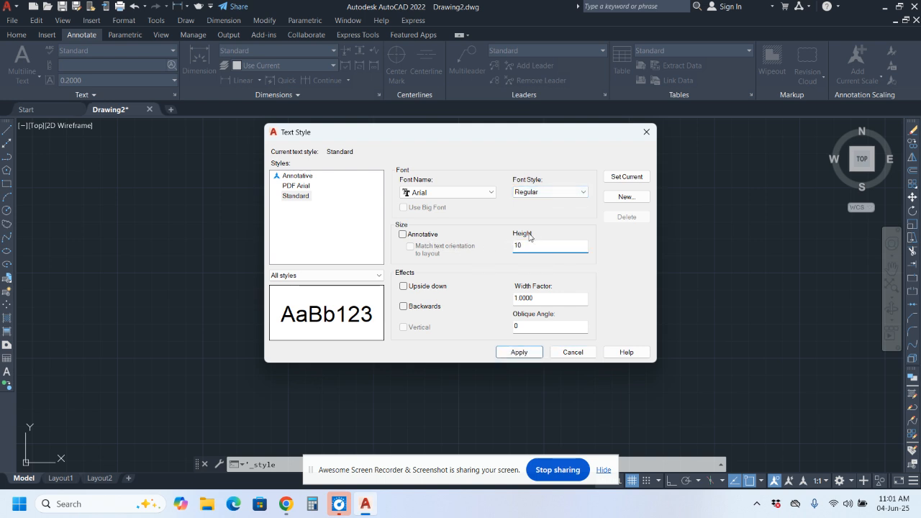
{"action": "left_click", "coordinate": [523, 351]}
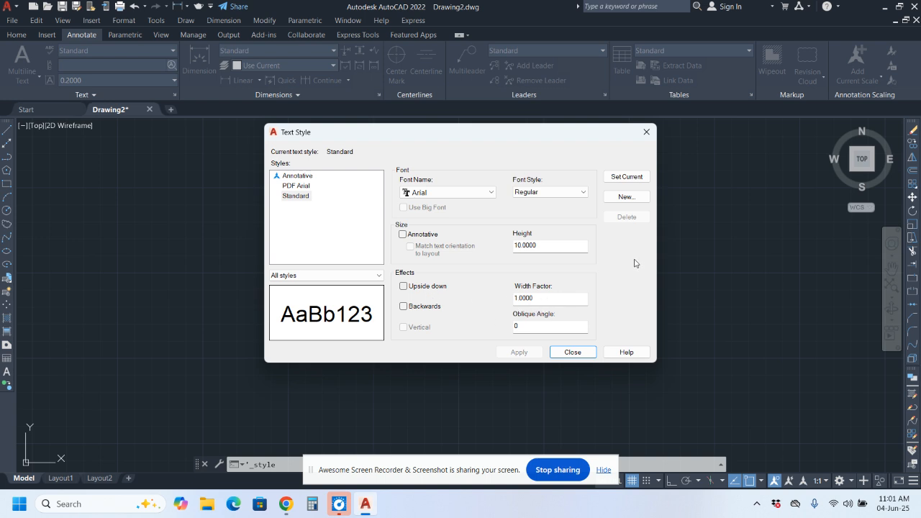
{"action": "left_click", "coordinate": [646, 131]}
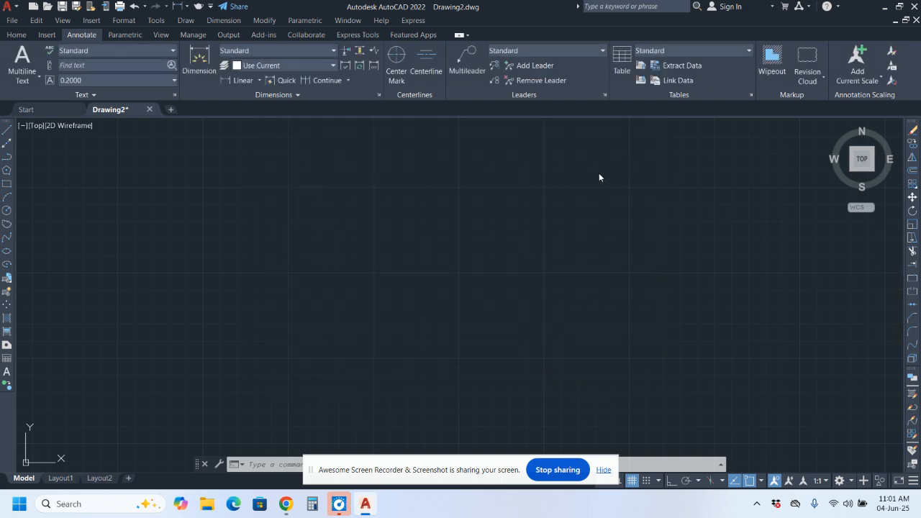
Open the Standard dimension style for modification and view its line settings and its symbol and arrow settings
{"action": "left_click", "coordinate": [126, 22]}
{"action": "left_click", "coordinate": [131, 22]}
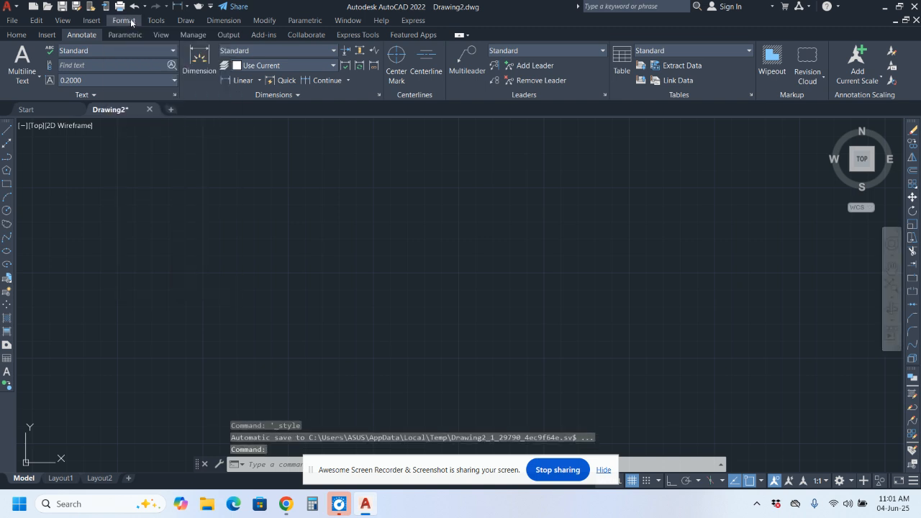
{"action": "left_click", "coordinate": [131, 21]}
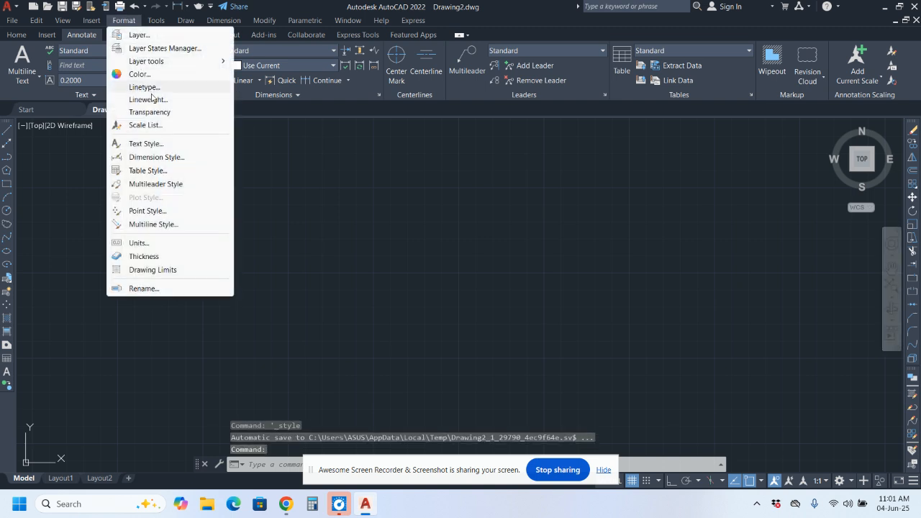
{"action": "left_click", "coordinate": [160, 158]}
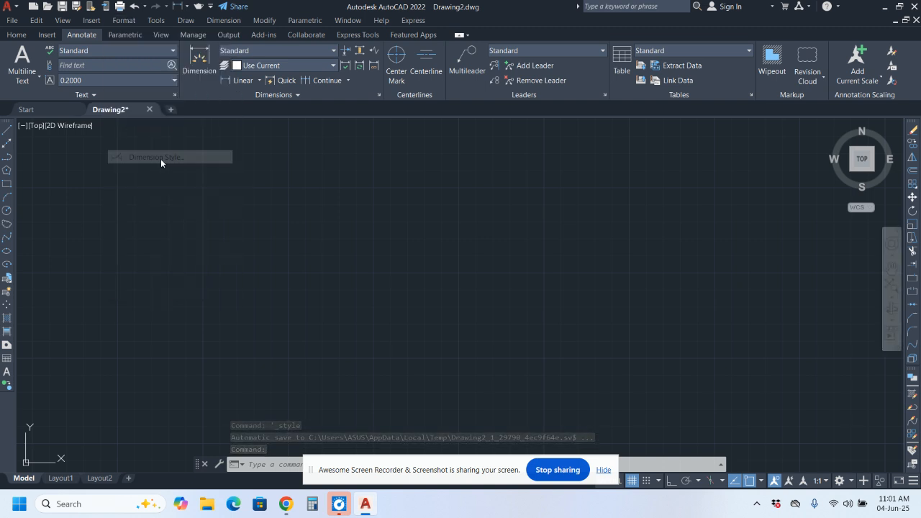
{"action": "left_click", "coordinate": [592, 226]}
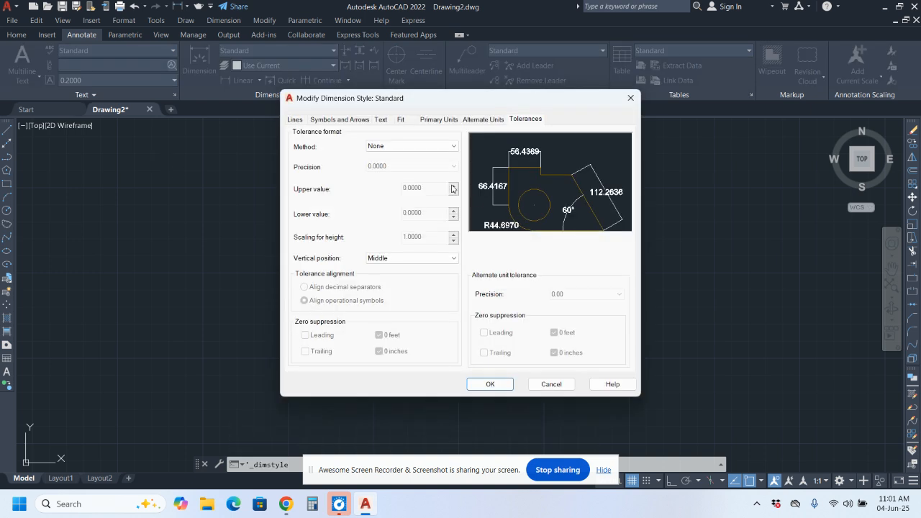
{"action": "left_click", "coordinate": [296, 120]}
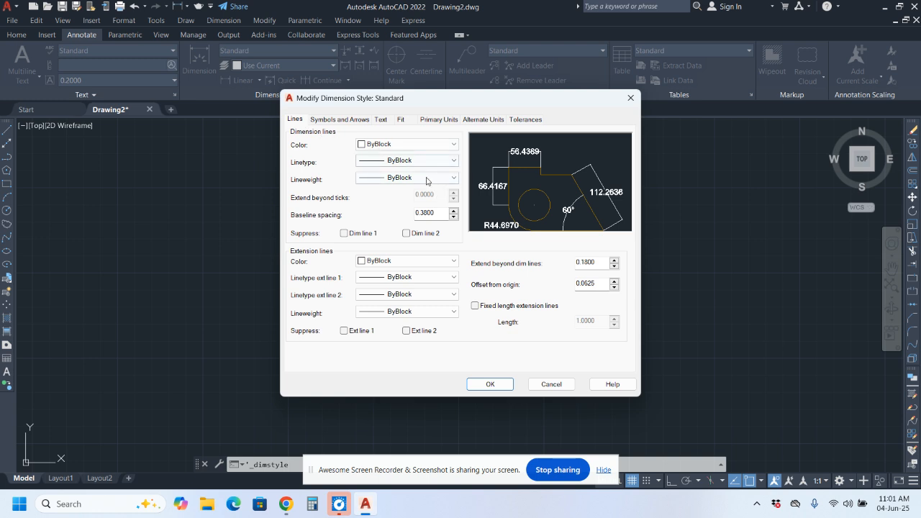
{"action": "left_click", "coordinate": [352, 120]}
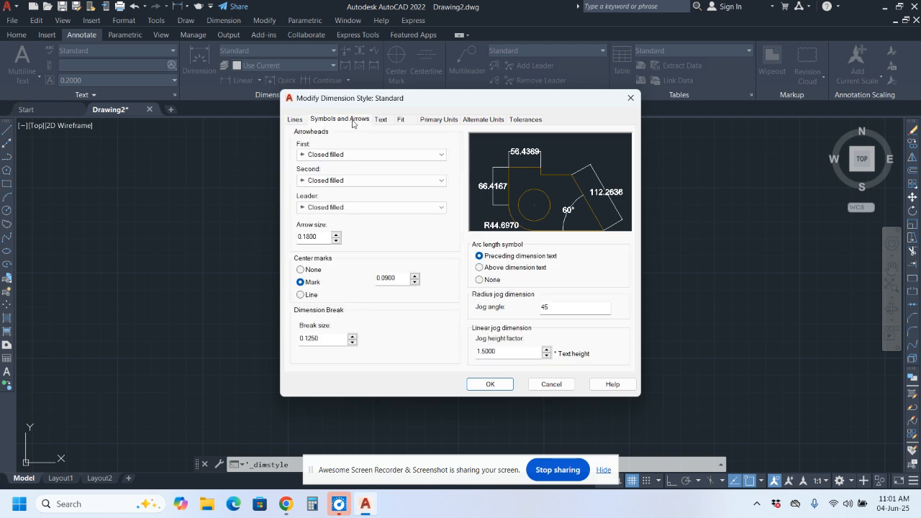
Set the first and second arrowheads to Architectural tick with an arrow size of 5
{"action": "left_click", "coordinate": [337, 154]}
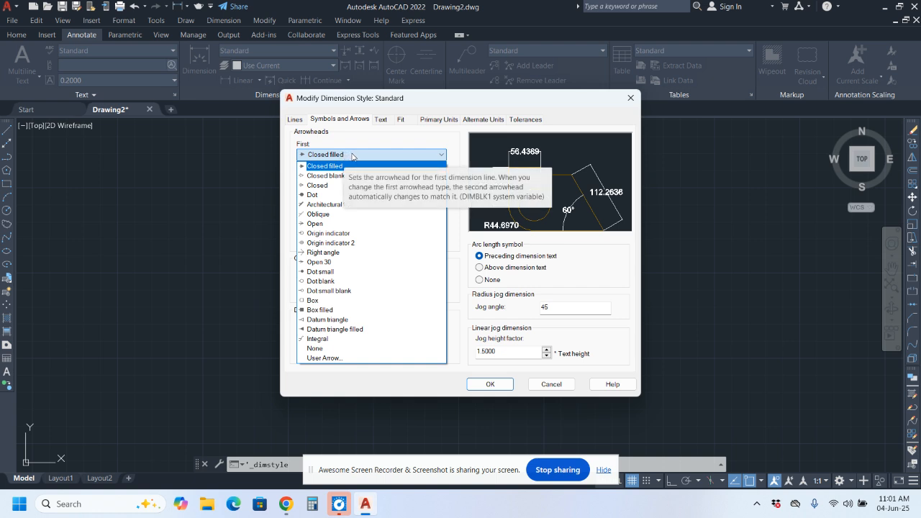
{"action": "left_click", "coordinate": [337, 205]}
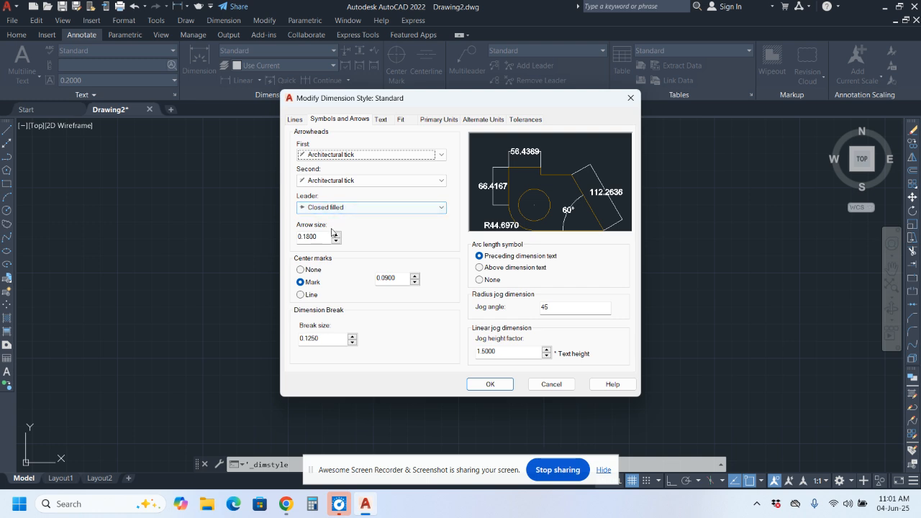
{"action": "left_click_drag", "start_coordinate": [319, 236], "coordinate": [251, 227]}
{"action": "type", "text": "2"}
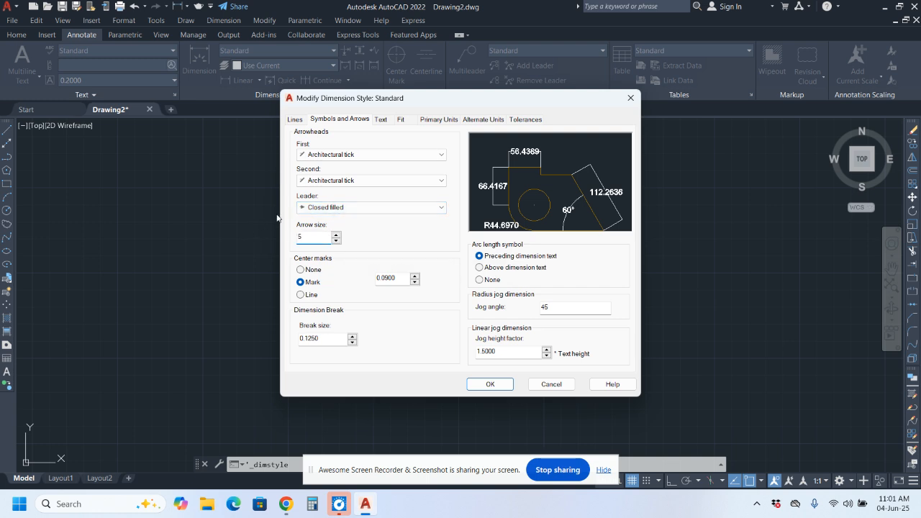
Set the first and second arrowheads to Closed filled and the arrow size to 15
{"action": "left_click", "coordinate": [364, 181]}
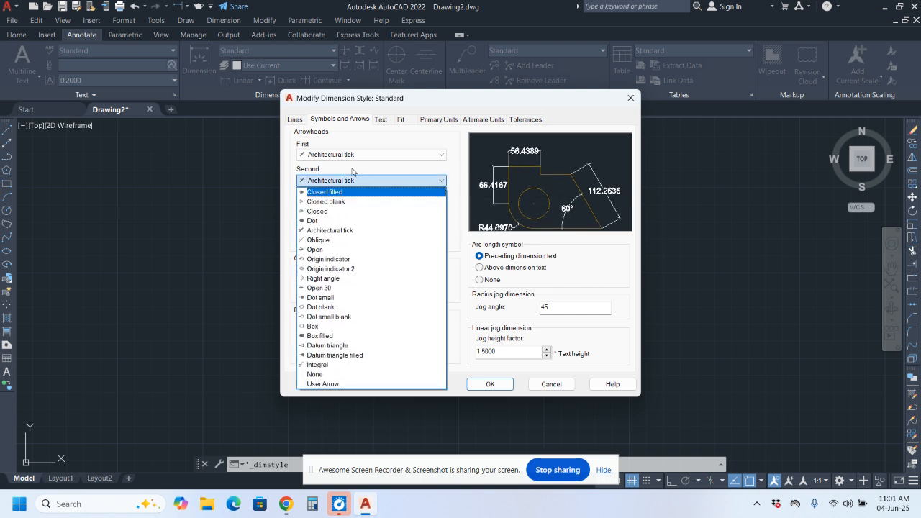
{"action": "left_click", "coordinate": [365, 154]}
{"action": "left_click", "coordinate": [364, 154]}
{"action": "left_click", "coordinate": [354, 166]}
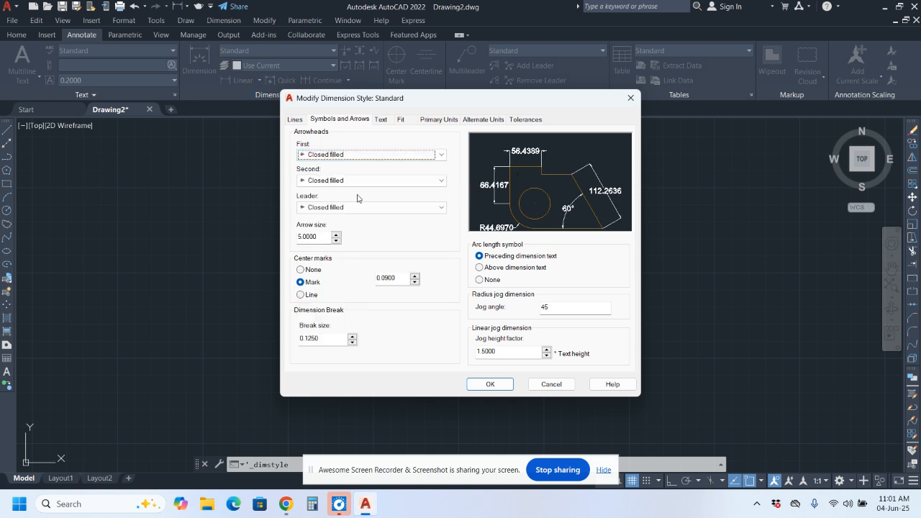
{"action": "left_click", "coordinate": [360, 181]}
{"action": "left_click", "coordinate": [361, 182]}
{"action": "left_click", "coordinate": [317, 236]}
{"action": "left_click_drag", "start_coordinate": [317, 236], "coordinate": [248, 227]}
{"action": "type", "text": "15"}
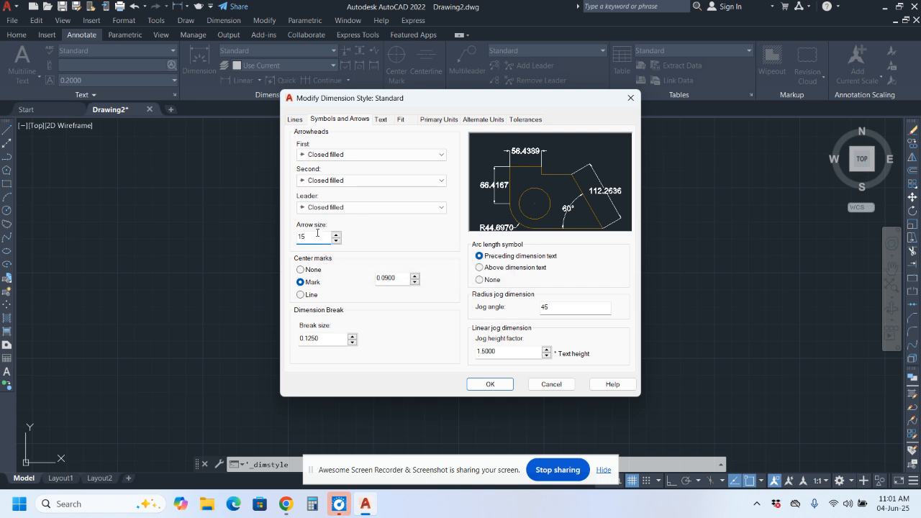
Try Dot as the first arrowhead and Oblique as the second arrowhead
{"action": "left_click", "coordinate": [359, 154]}
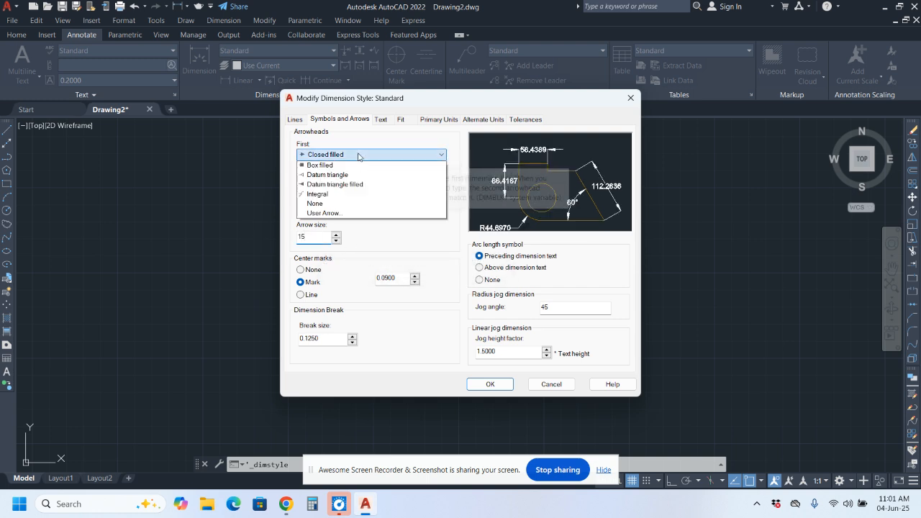
{"action": "left_click", "coordinate": [322, 195]}
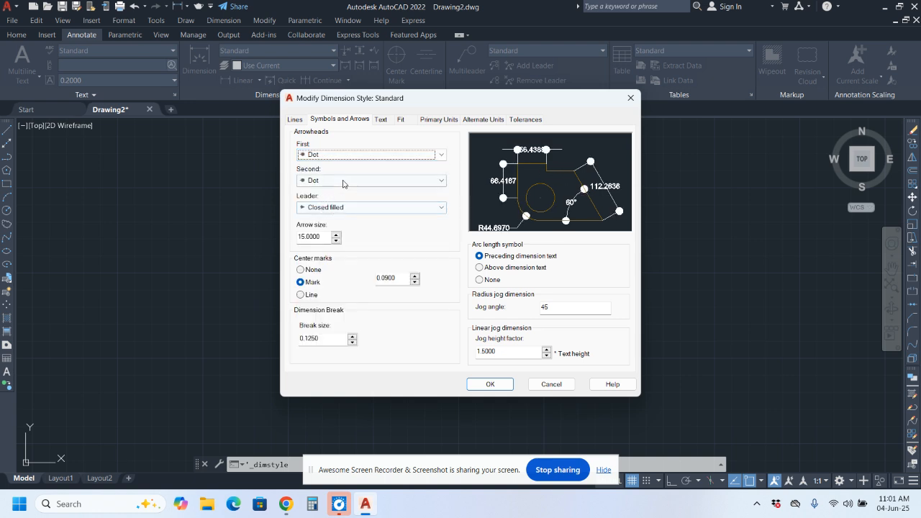
{"action": "left_click", "coordinate": [339, 181]}
{"action": "left_click", "coordinate": [332, 241]}
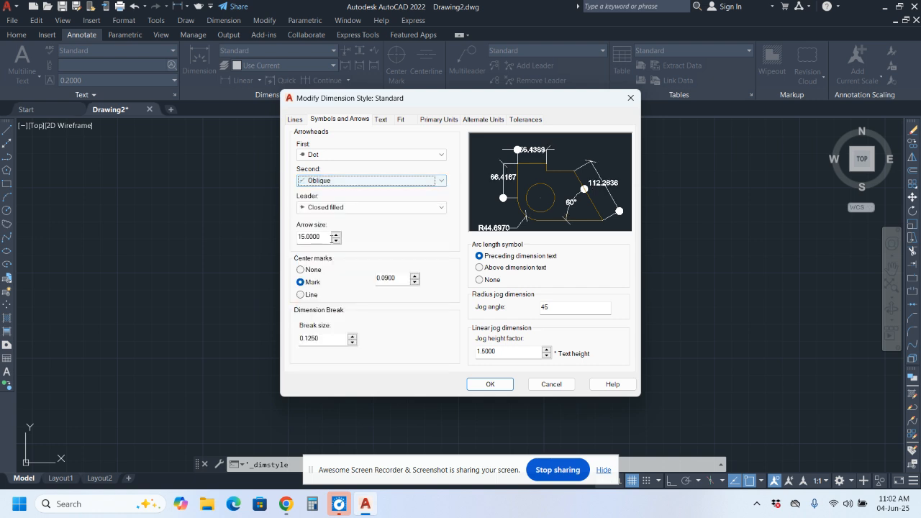
Return both the first and second arrowheads to Closed filled
{"action": "left_click", "coordinate": [338, 154]}
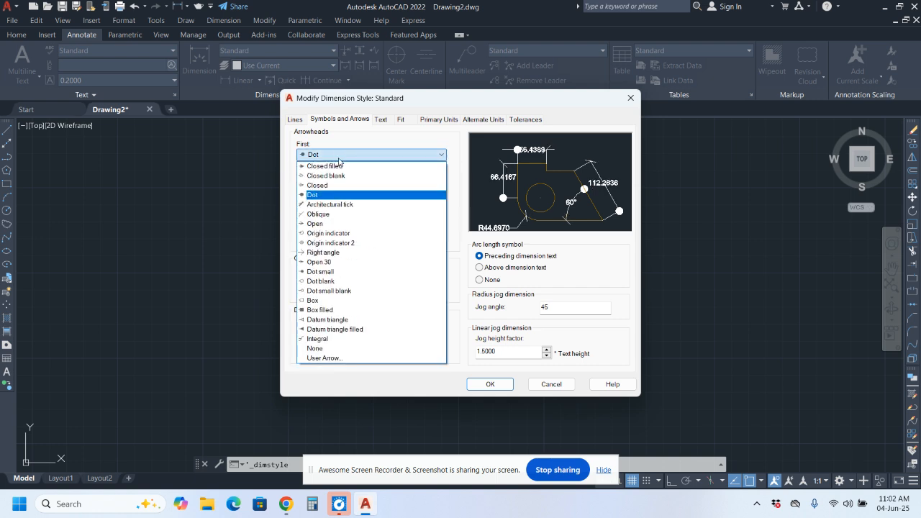
{"action": "left_click", "coordinate": [339, 166]}
{"action": "left_click", "coordinate": [342, 180]}
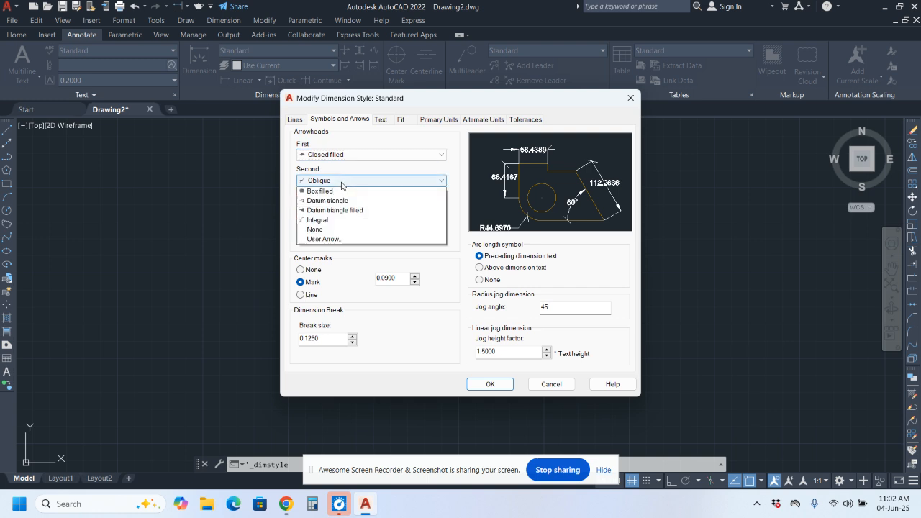
{"action": "left_click", "coordinate": [342, 194]}
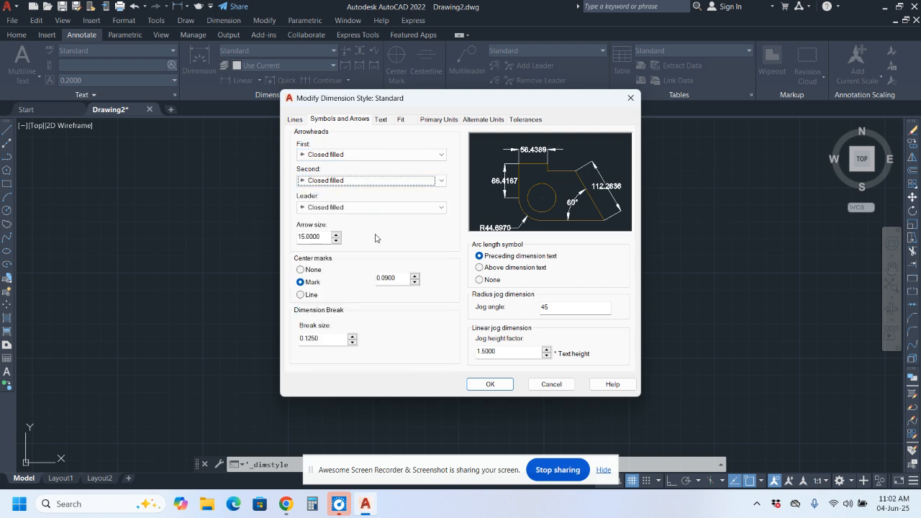
Try the other arc length symbol and center mark options, and return to Preceding dimension text and Mark
{"action": "left_click", "coordinate": [479, 268]}
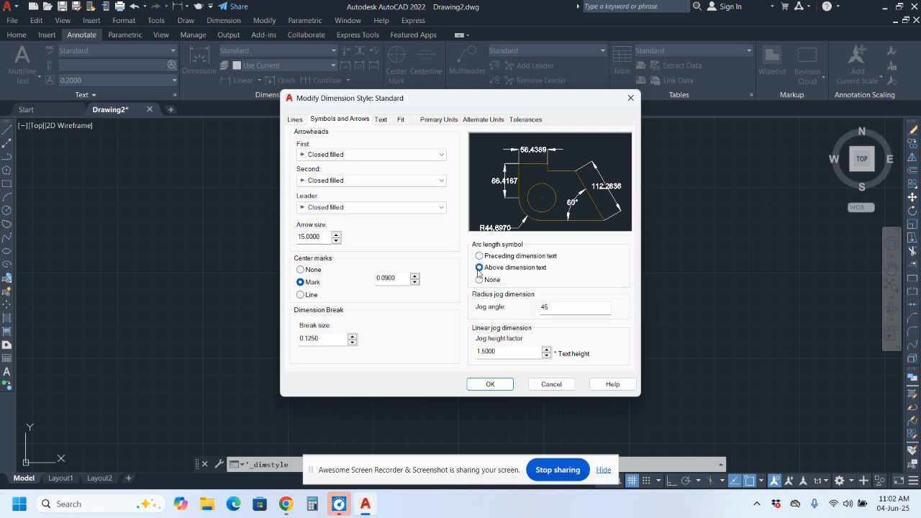
{"action": "left_click", "coordinate": [480, 256]}
{"action": "left_click", "coordinate": [300, 270]}
{"action": "left_click", "coordinate": [301, 282]}
{"action": "left_click", "coordinate": [301, 295]}
{"action": "left_click", "coordinate": [301, 283]}
{"action": "left_click", "coordinate": [301, 296]}
{"action": "left_click", "coordinate": [301, 284]}
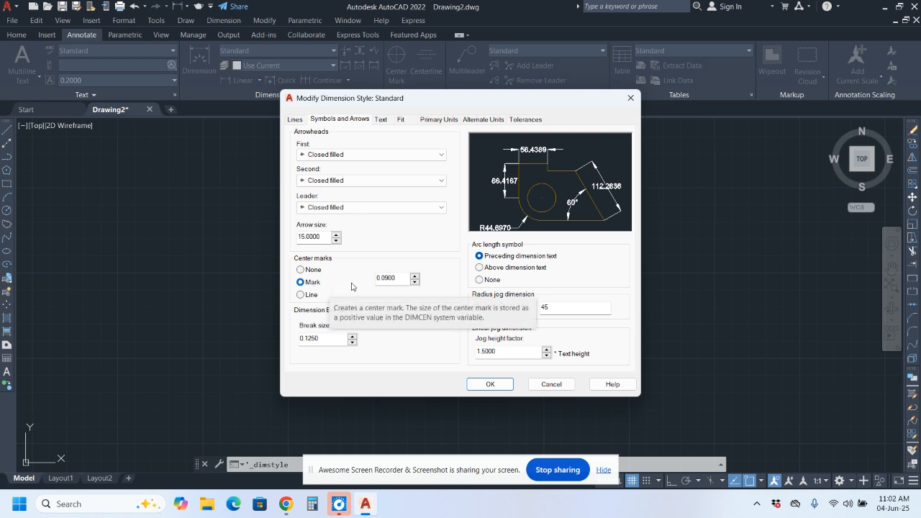
Set the dimension break size to 0.5 and nudge the linear jog height factor up and down in small increments
{"action": "left_click", "coordinate": [569, 307]}
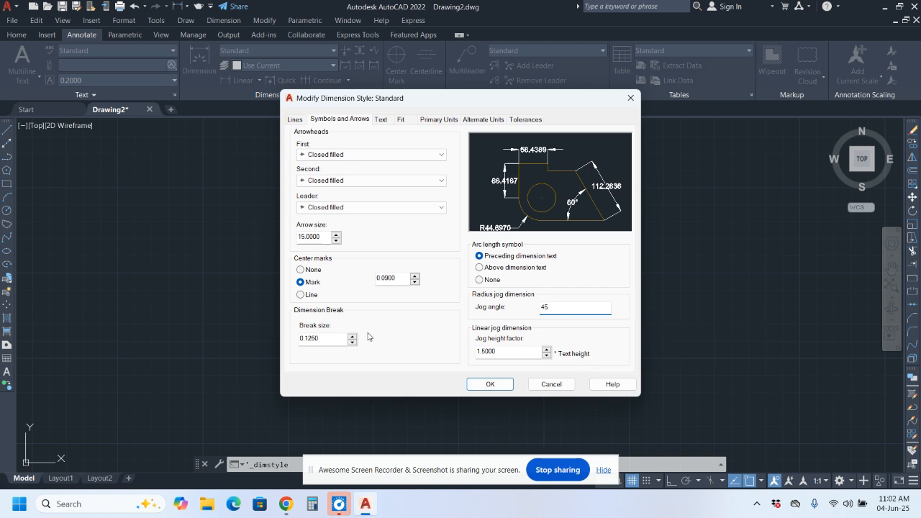
{"action": "left_click_drag", "start_coordinate": [333, 341], "coordinate": [287, 335]}
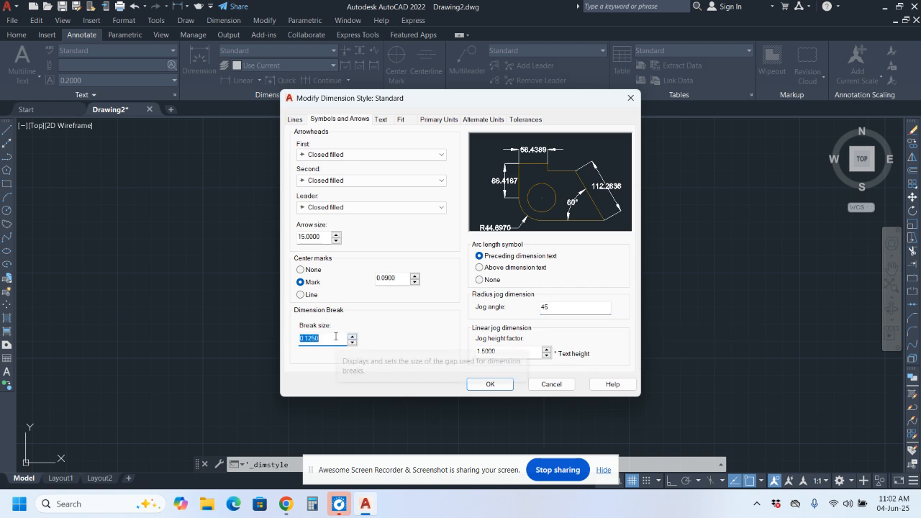
{"action": "type", "text": "2"}
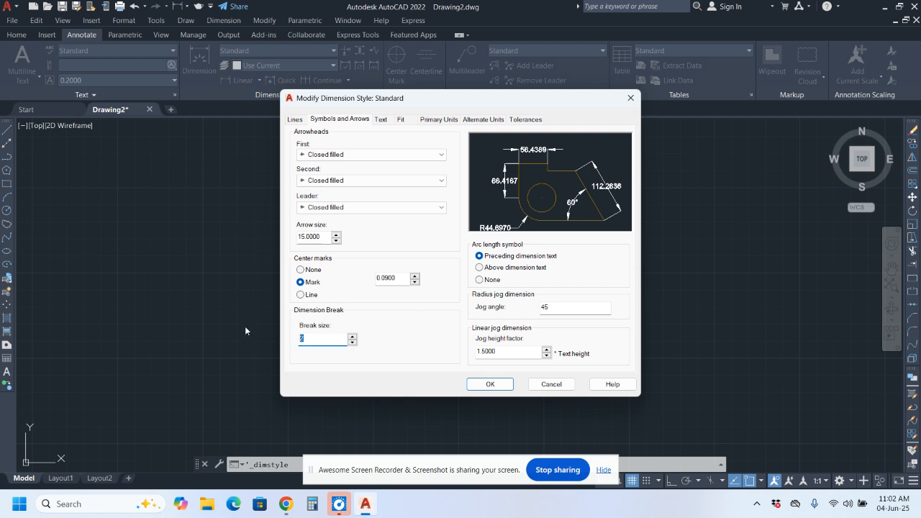
{"action": "type", "text": ".5"}
{"action": "left_click", "coordinate": [546, 351]}
{"action": "left_click", "coordinate": [546, 351]}
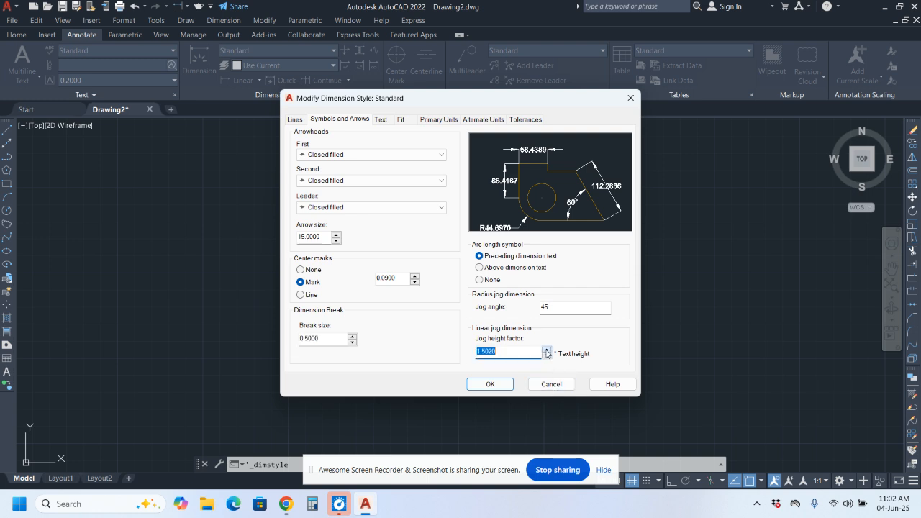
{"action": "left_click", "coordinate": [546, 351]}
{"action": "left_click", "coordinate": [546, 356]}
Set the dimension line color of the Standard dimension style to Red
{"action": "left_click", "coordinate": [337, 123]}
{"action": "left_click", "coordinate": [296, 120]}
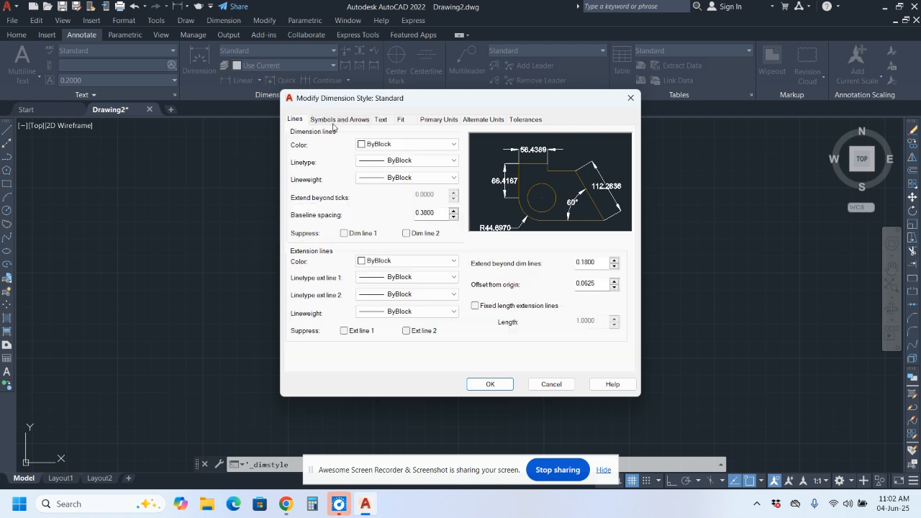
{"action": "left_click", "coordinate": [399, 146]}
{"action": "left_click", "coordinate": [392, 144]}
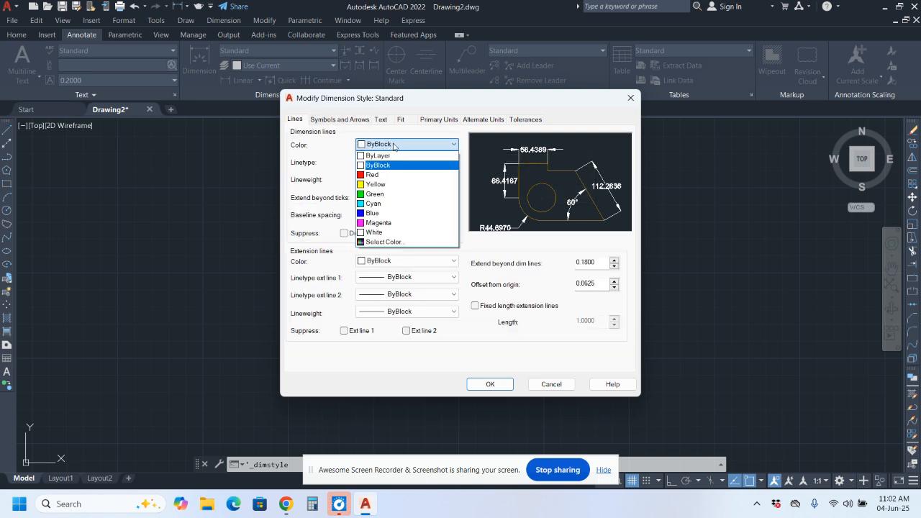
{"action": "left_click", "coordinate": [385, 175]}
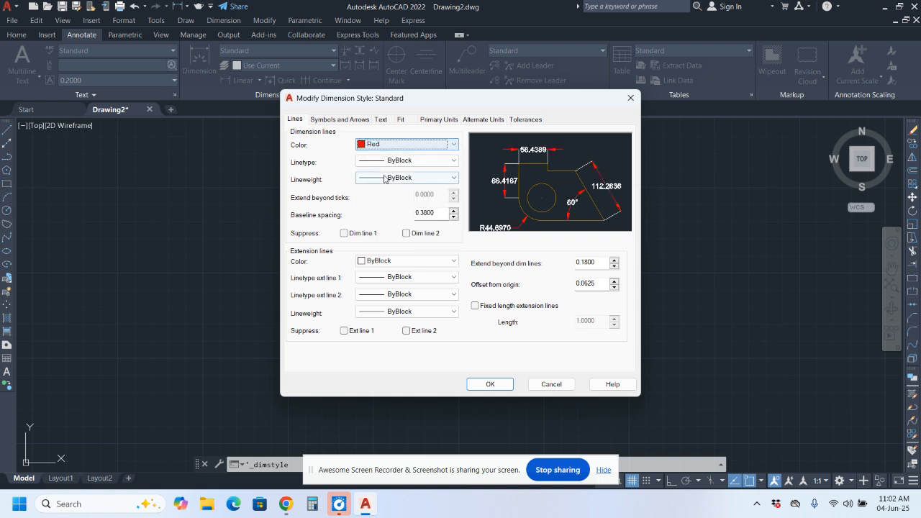
{"action": "left_click", "coordinate": [410, 145]}
{"action": "left_click", "coordinate": [410, 144]}
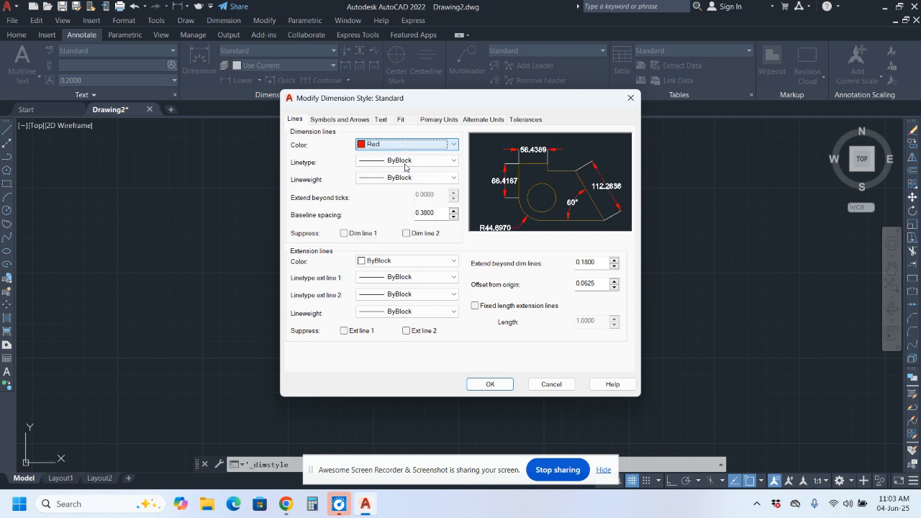
Set the dimension lines' linetype to ByLayer and their lineweight to 0.90 mm
{"action": "left_click", "coordinate": [406, 160]}
{"action": "left_click", "coordinate": [398, 171]}
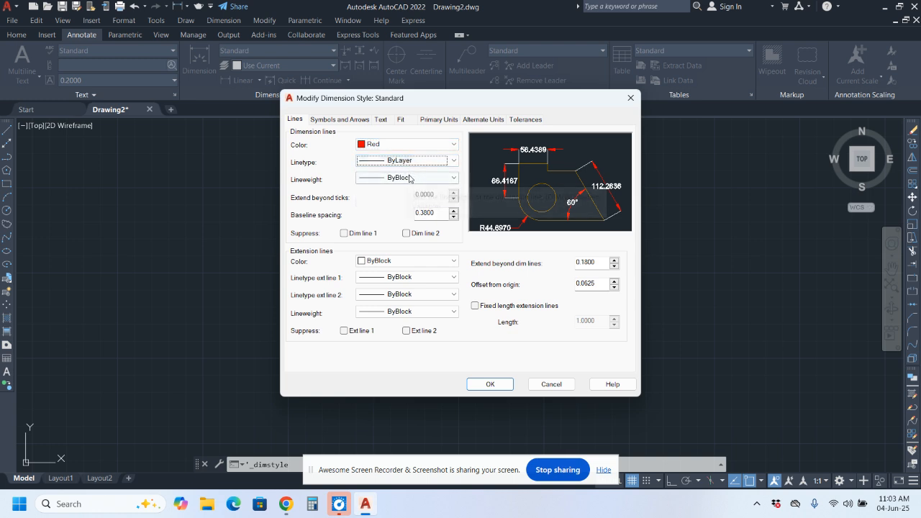
{"action": "left_click", "coordinate": [406, 177]}
{"action": "left_click", "coordinate": [379, 371]}
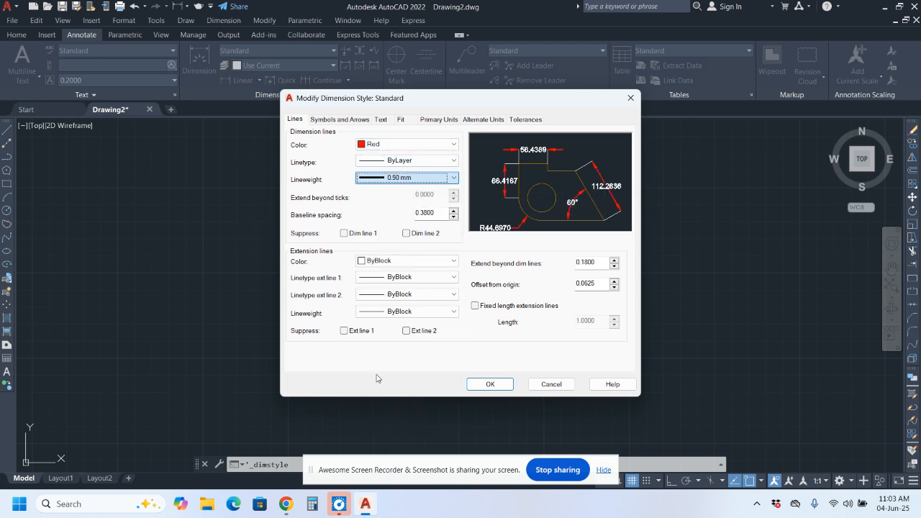
Set the dimension lines' color, linetype and lineweight to ByLayer, apply the changes to the Standard style and close the style manager
{"action": "left_click", "coordinate": [406, 180]}
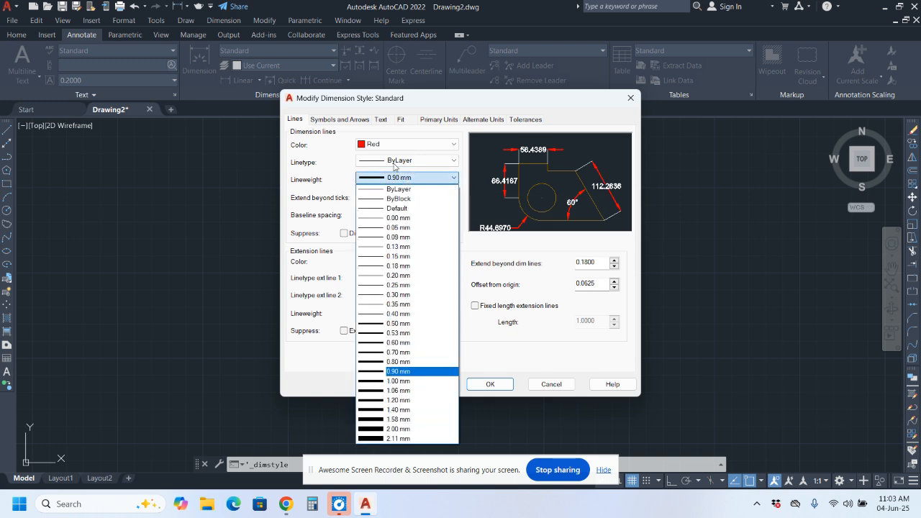
{"action": "left_click", "coordinate": [399, 160]}
{"action": "left_click", "coordinate": [402, 159]}
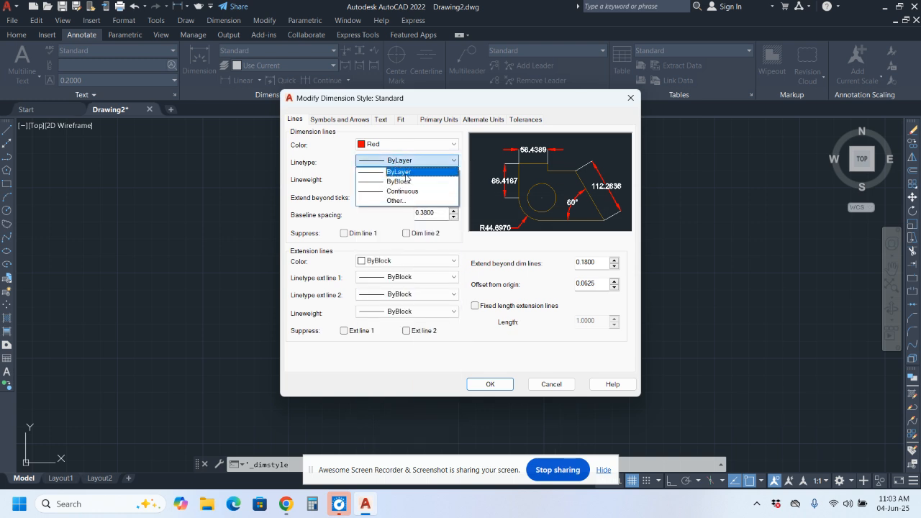
{"action": "left_click", "coordinate": [407, 172]}
{"action": "left_click", "coordinate": [407, 143]}
{"action": "left_click", "coordinate": [406, 154]}
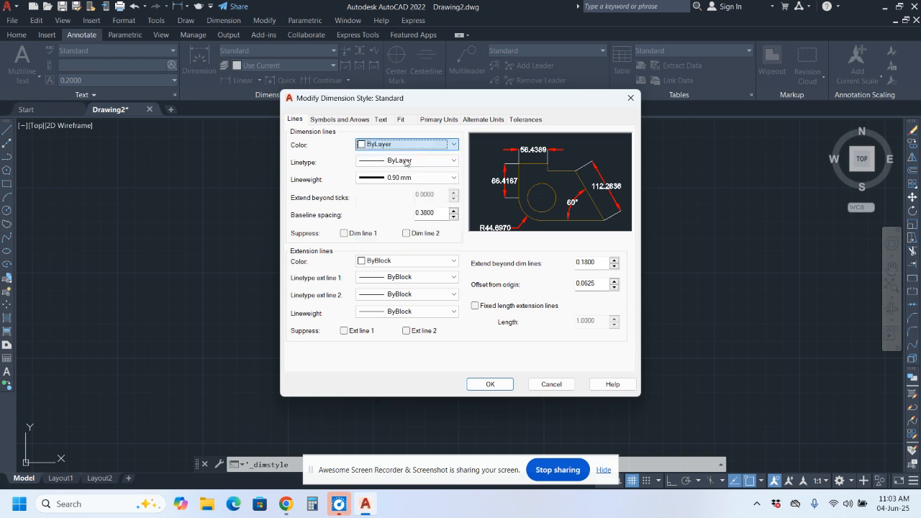
{"action": "left_click", "coordinate": [408, 178]}
{"action": "left_click", "coordinate": [408, 189]}
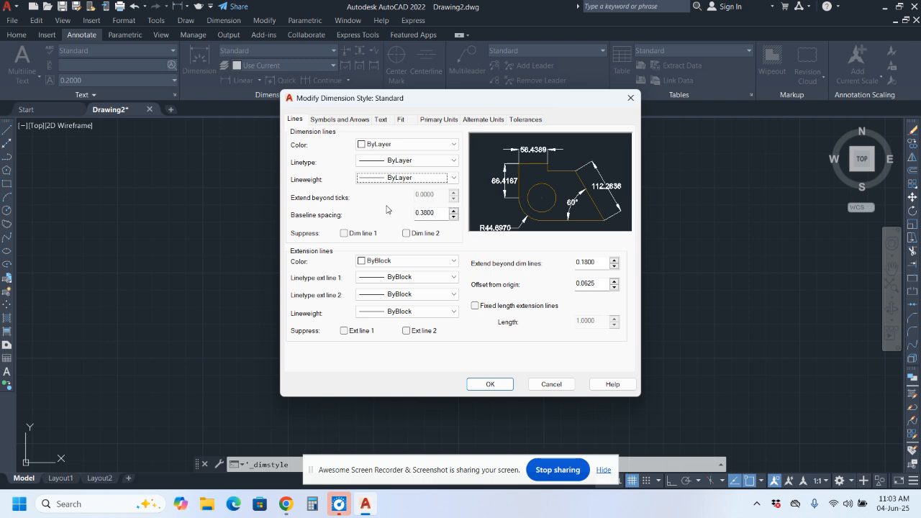
{"action": "left_click", "coordinate": [490, 385]}
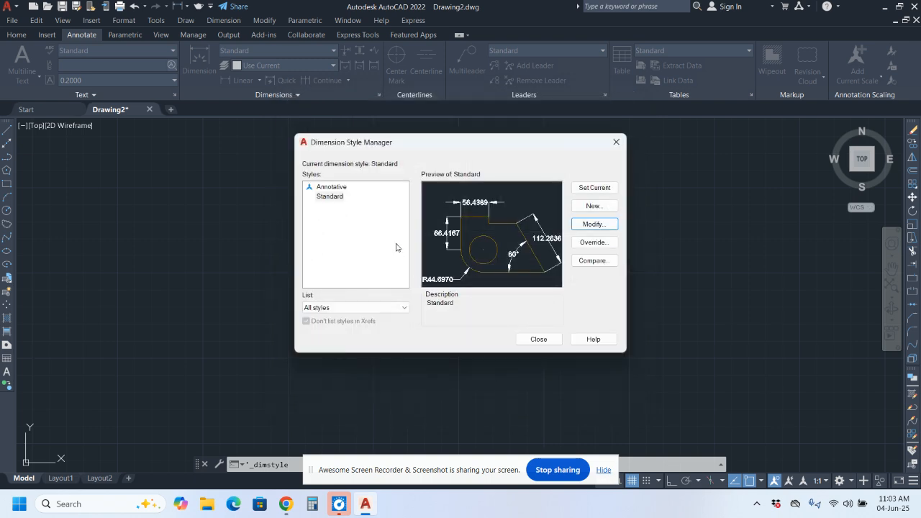
{"action": "left_click", "coordinate": [616, 142]}
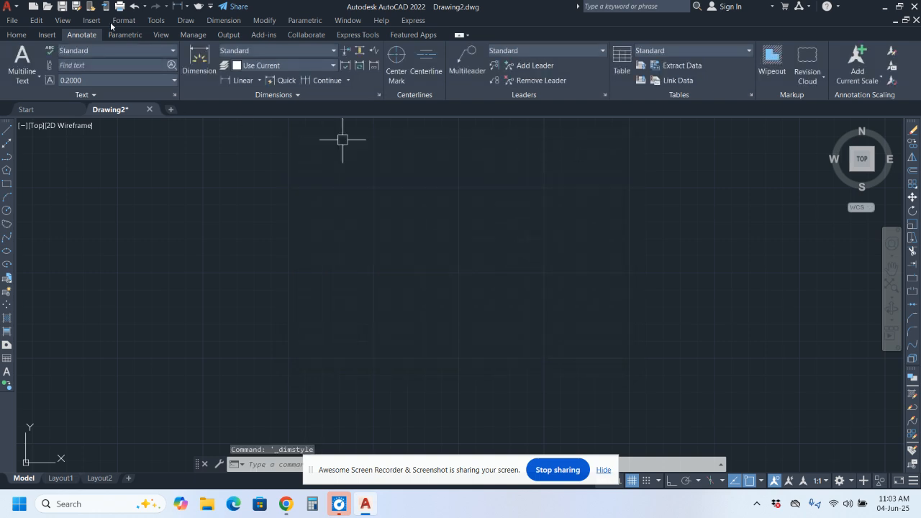
Open the drawing units settings and review the available length types, with Decimal selected
{"action": "left_click", "coordinate": [121, 20]}
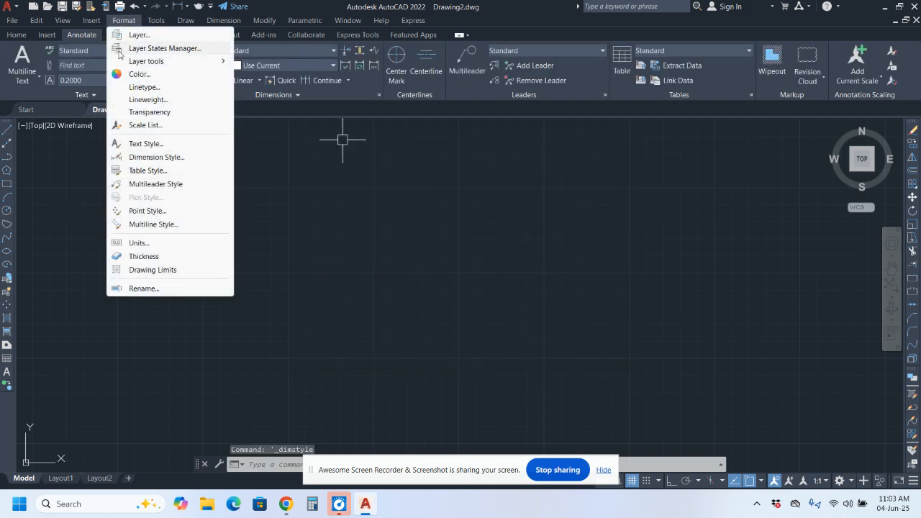
{"action": "left_click", "coordinate": [171, 244]}
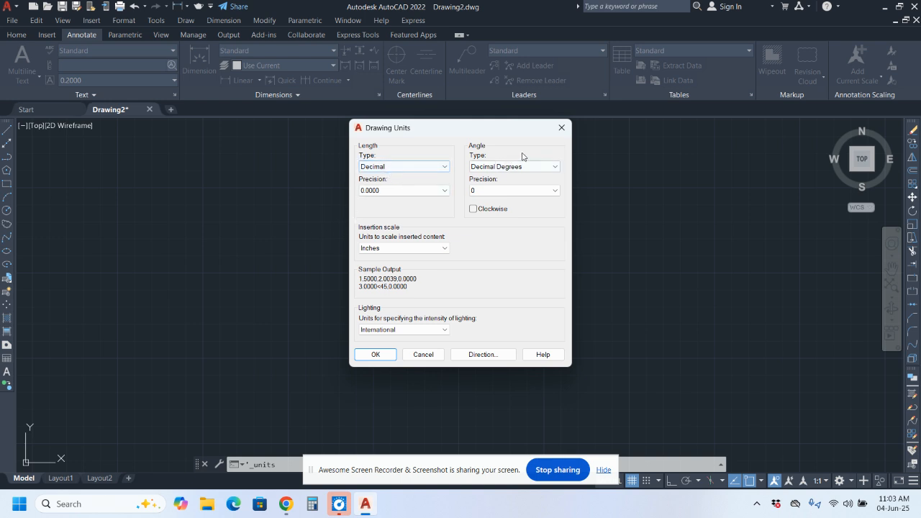
{"action": "left_click", "coordinate": [402, 168]}
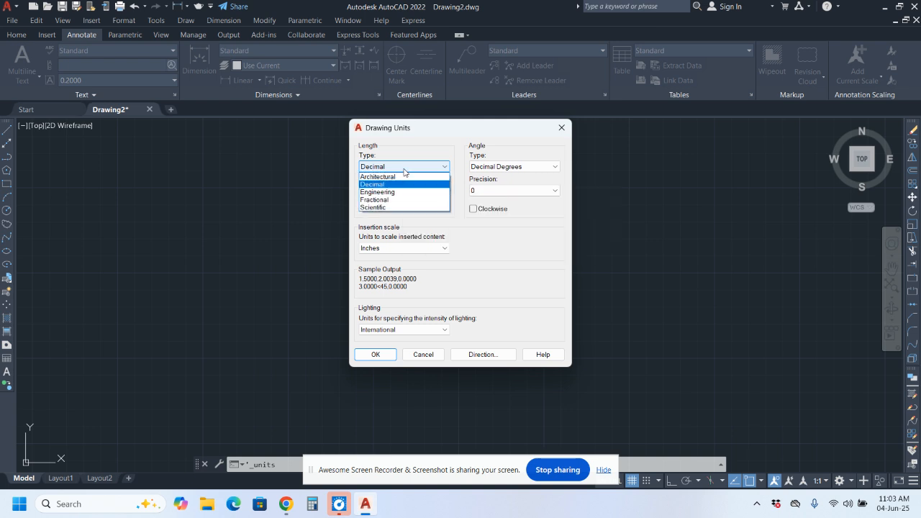
{"action": "left_click", "coordinate": [403, 170]}
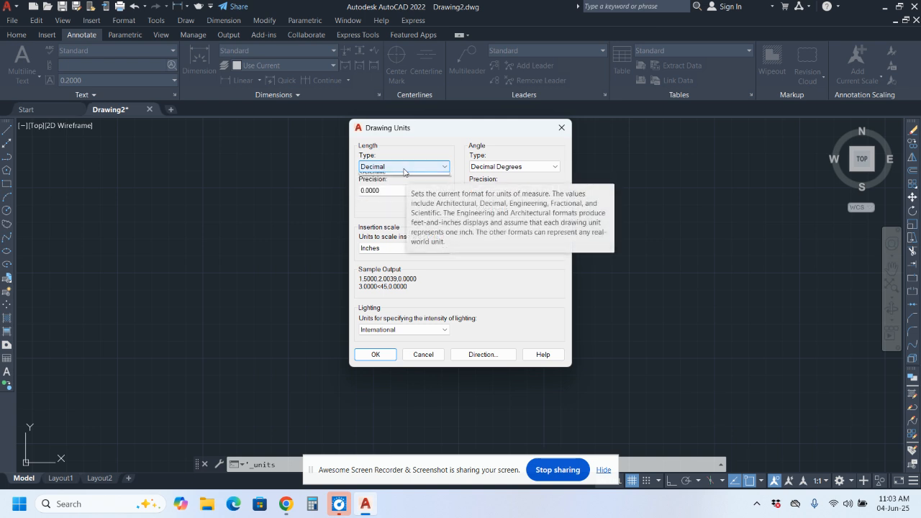
{"action": "left_click", "coordinate": [404, 170]}
{"action": "left_click", "coordinate": [396, 185]}
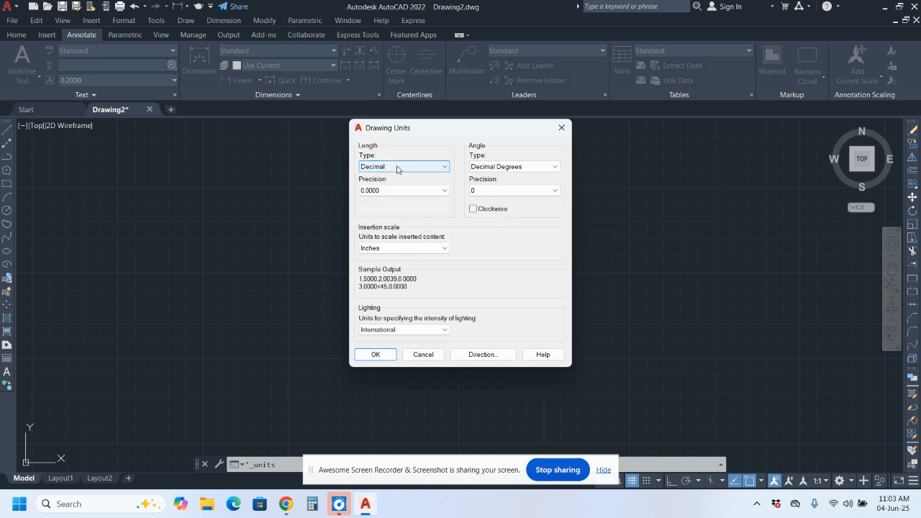
Try the Engineering, Decimal and Architectural length types, and leave the drawing units settings without applying them
{"action": "left_click", "coordinate": [400, 166]}
{"action": "left_click", "coordinate": [395, 184]}
{"action": "left_click", "coordinate": [402, 169]}
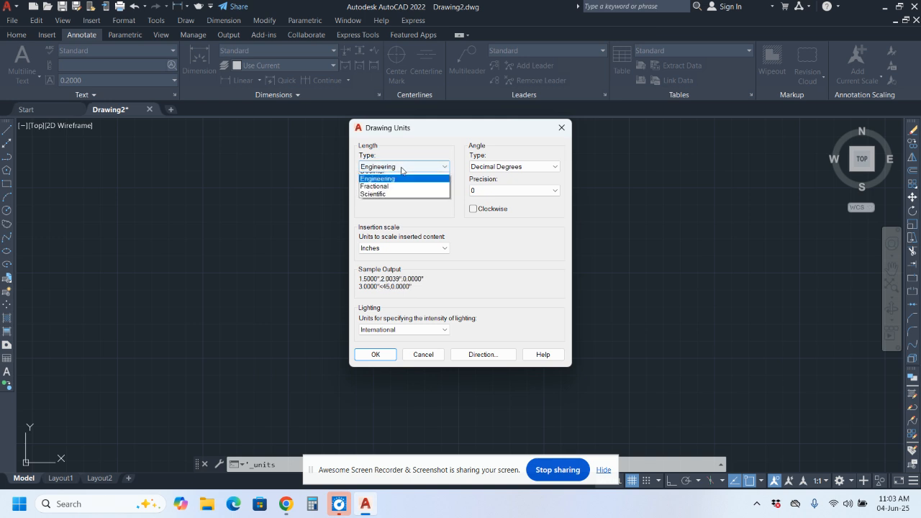
{"action": "left_click", "coordinate": [414, 170]}
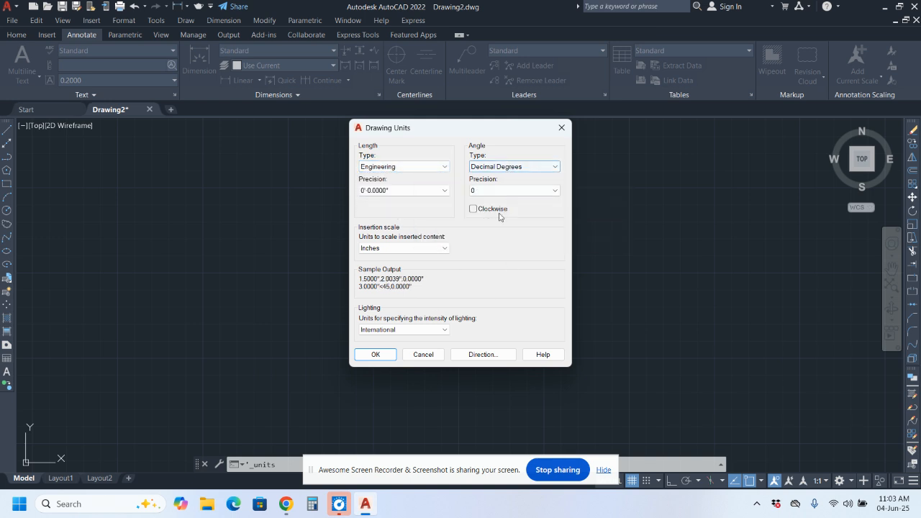
{"action": "left_click", "coordinate": [397, 168]}
{"action": "left_click", "coordinate": [396, 184]}
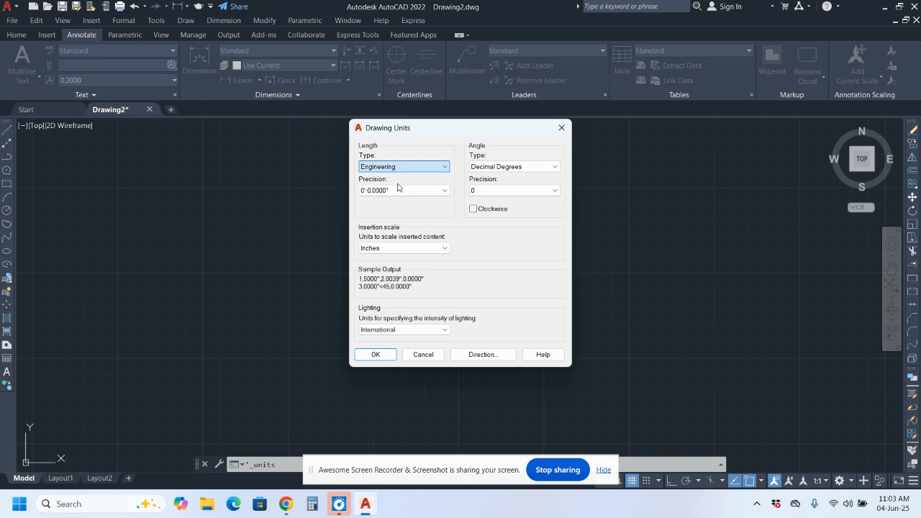
{"action": "left_click", "coordinate": [405, 168]}
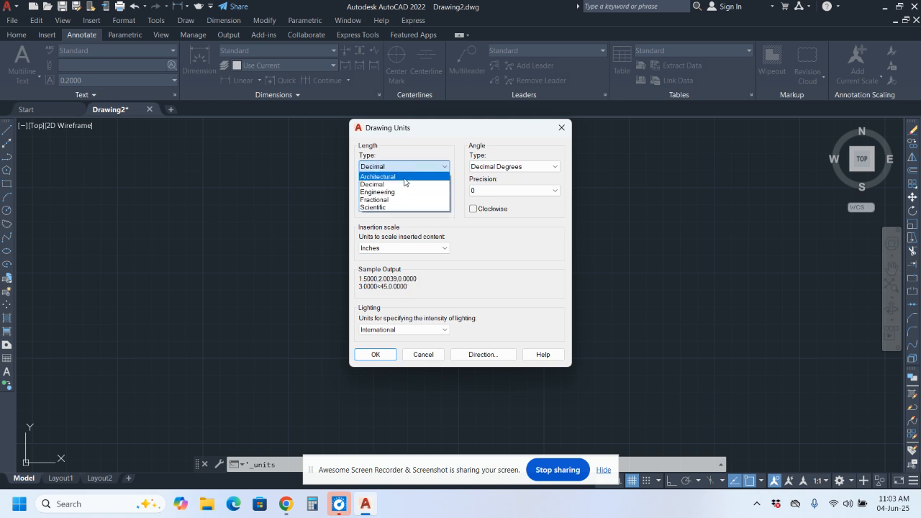
{"action": "left_click", "coordinate": [404, 177]}
{"action": "left_click", "coordinate": [561, 128]}
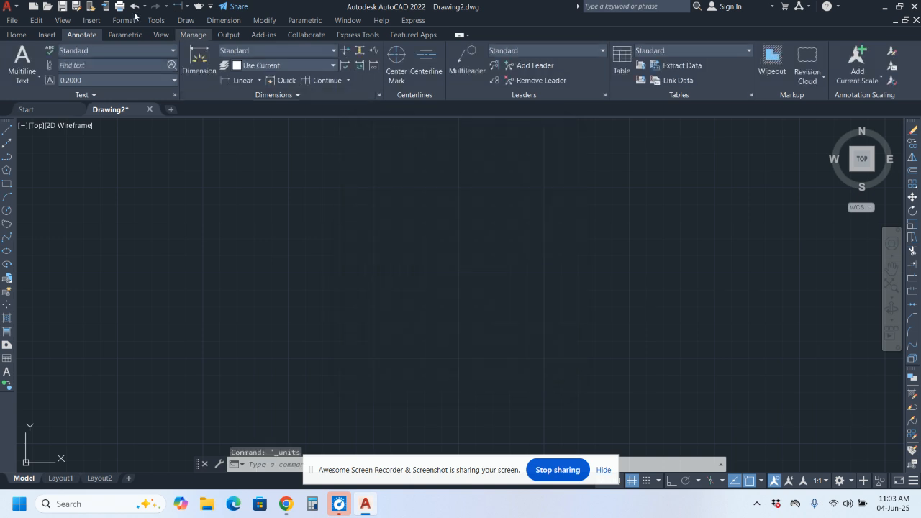
{"action": "left_click", "coordinate": [124, 20]}
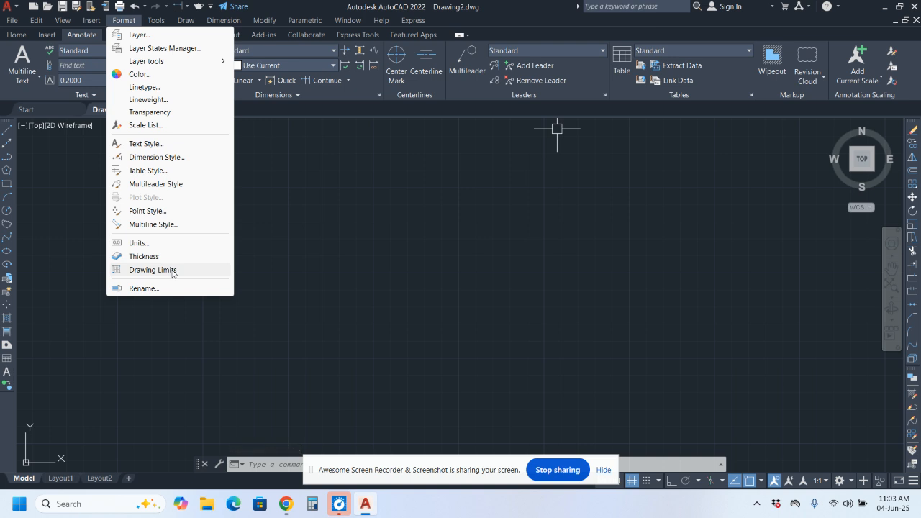
{"action": "left_click", "coordinate": [258, 240]}
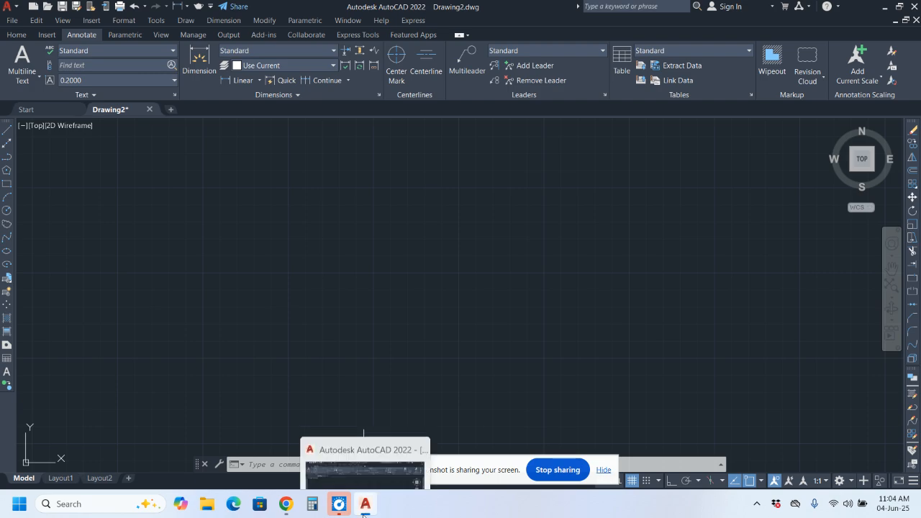
{"action": "mouse_move", "coordinate": [286, 504]}
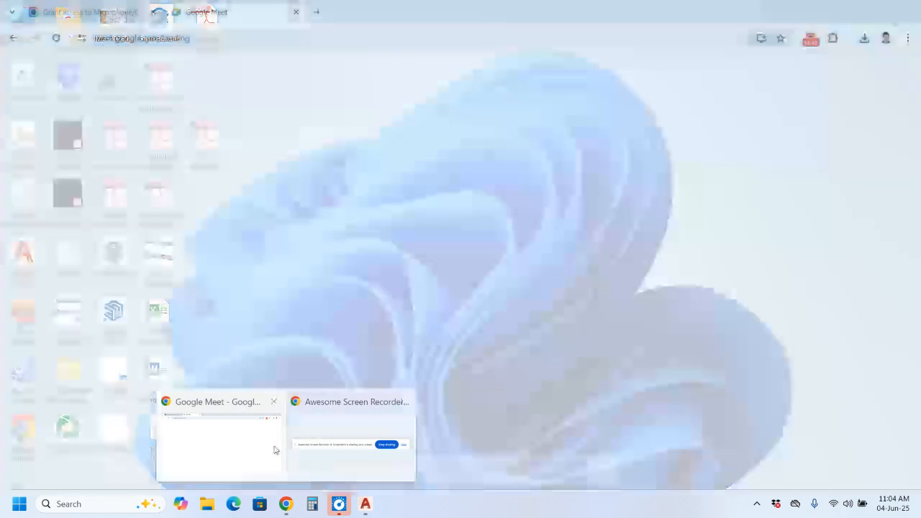